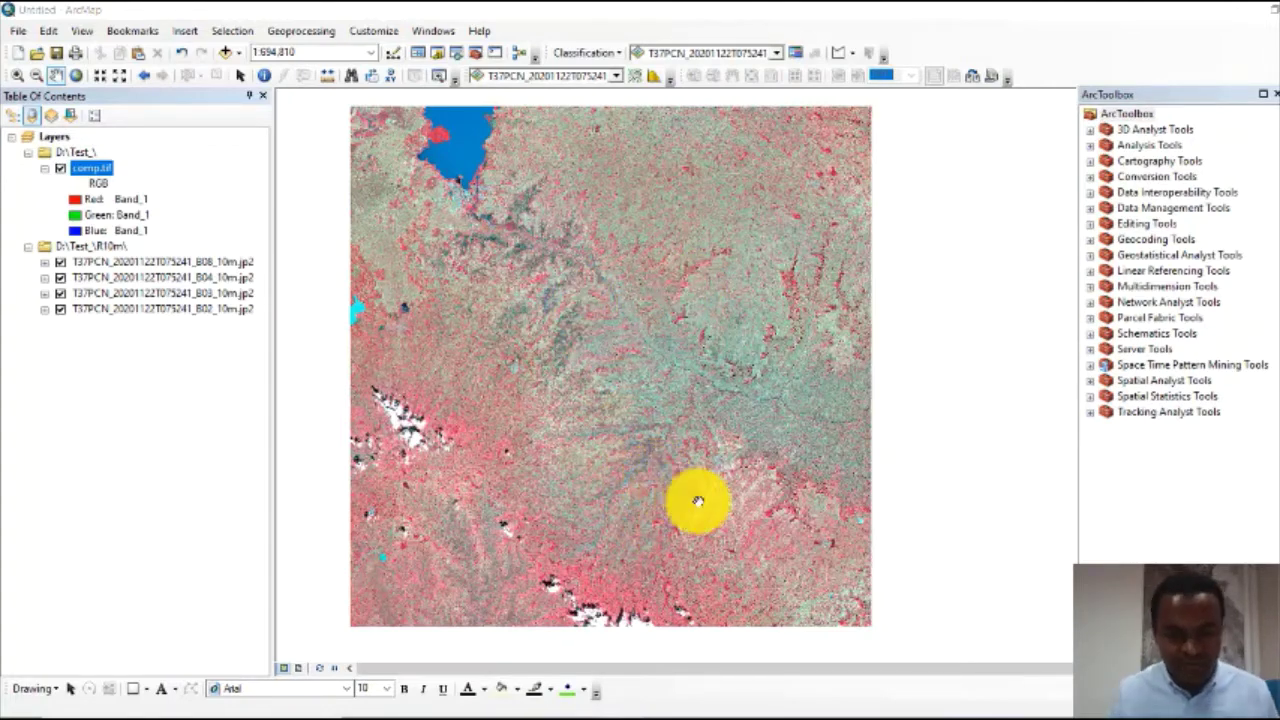
- Examine the comp.tif composite for clouds and cloud shadows across its western and southern parts
drag(672, 489, 814, 471)
scroll(702, 477, up, 3)
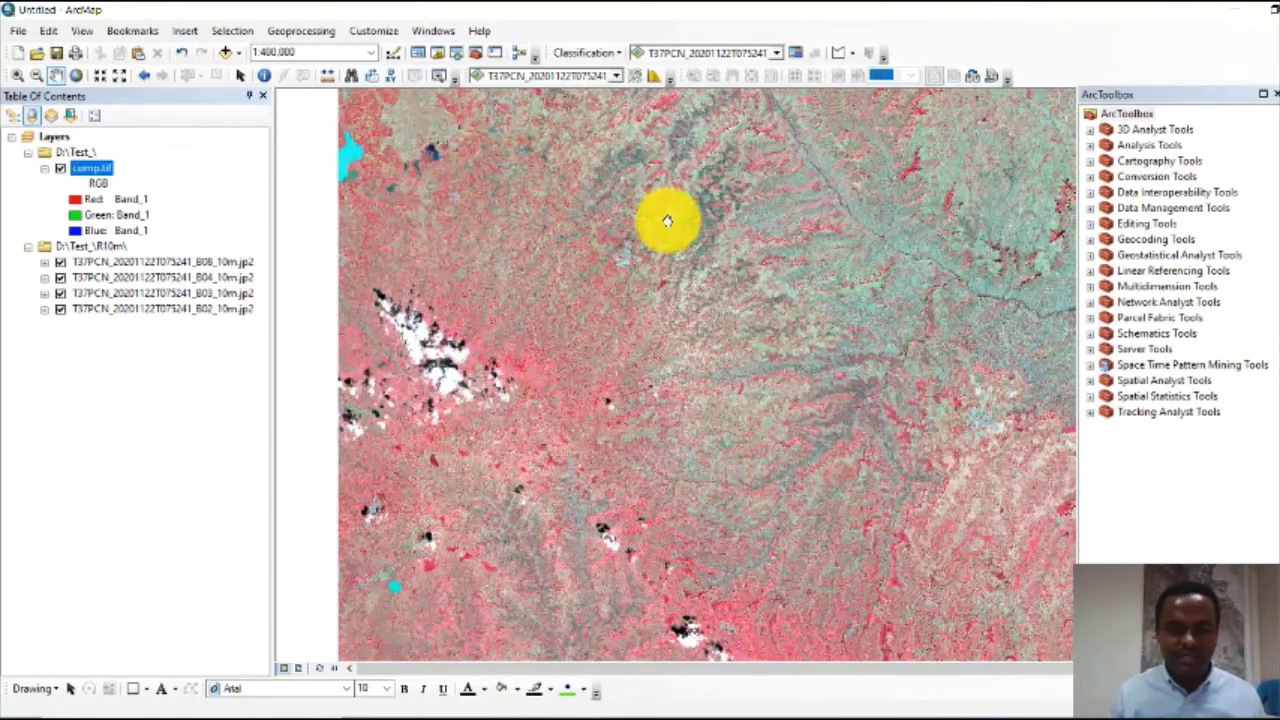
drag(666, 217, 643, 417)
drag(684, 369, 698, 152)
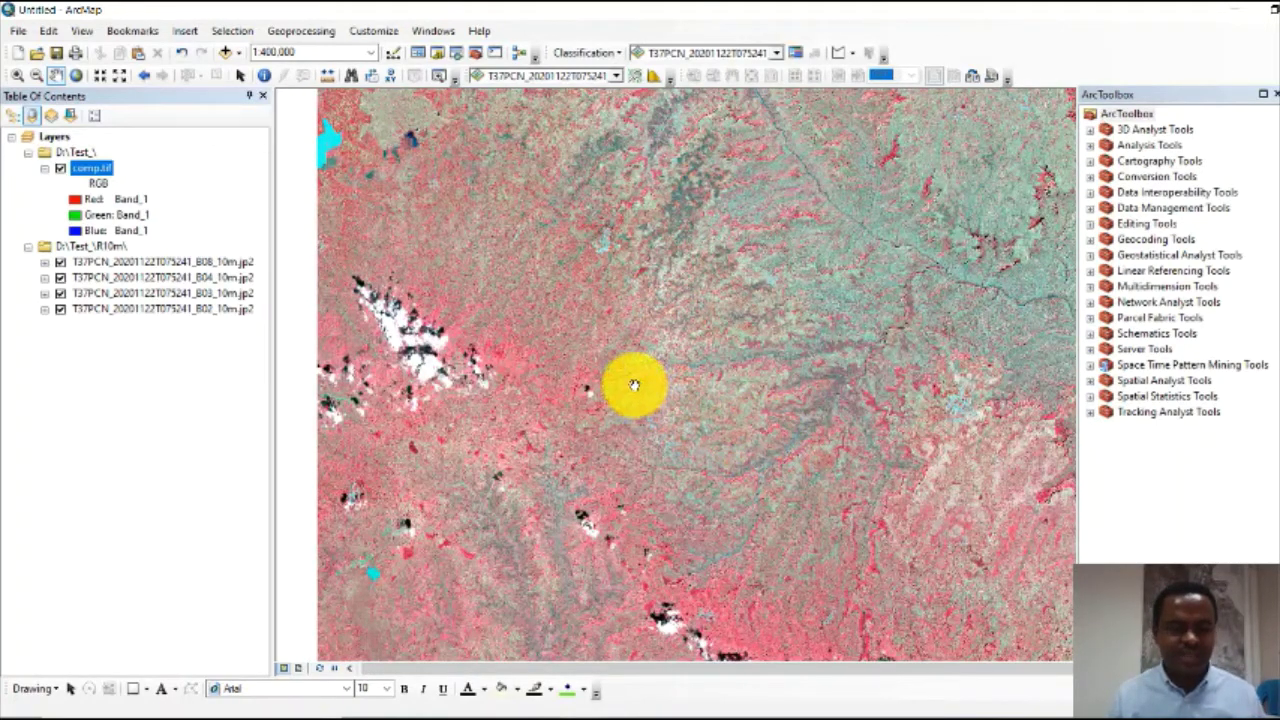
drag(571, 391, 671, 343)
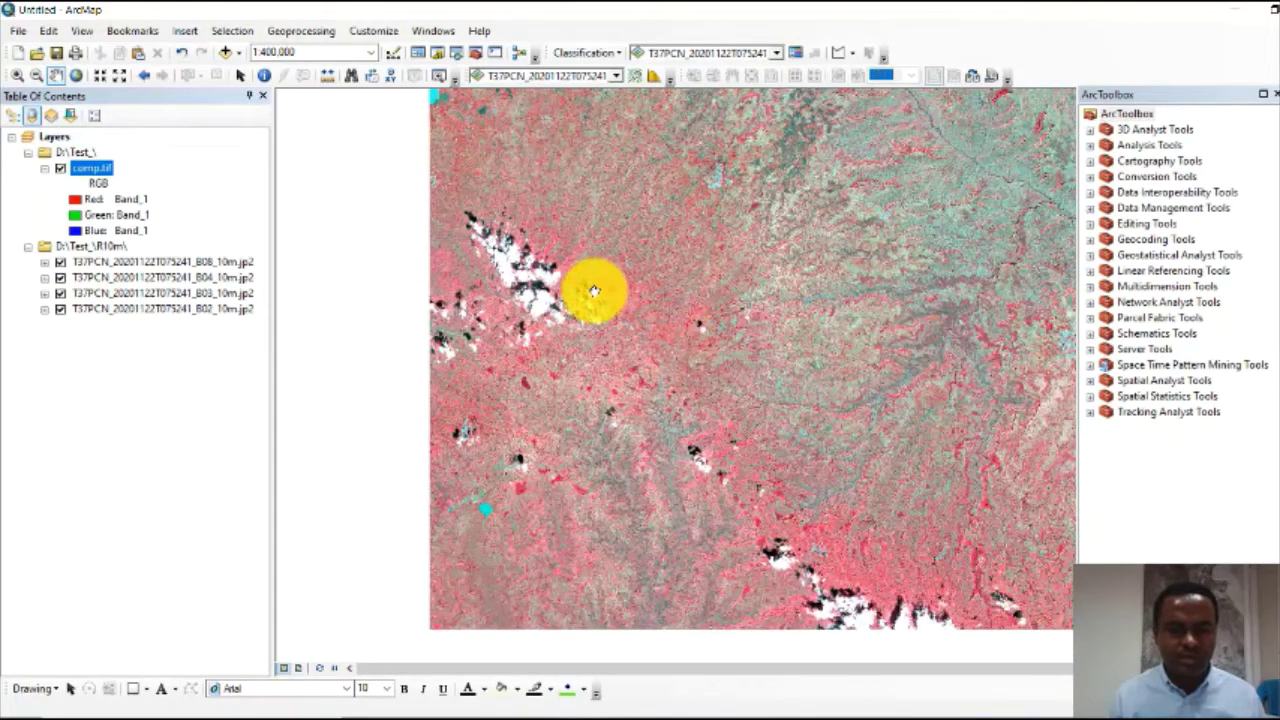
scroll(594, 291, down, 2)
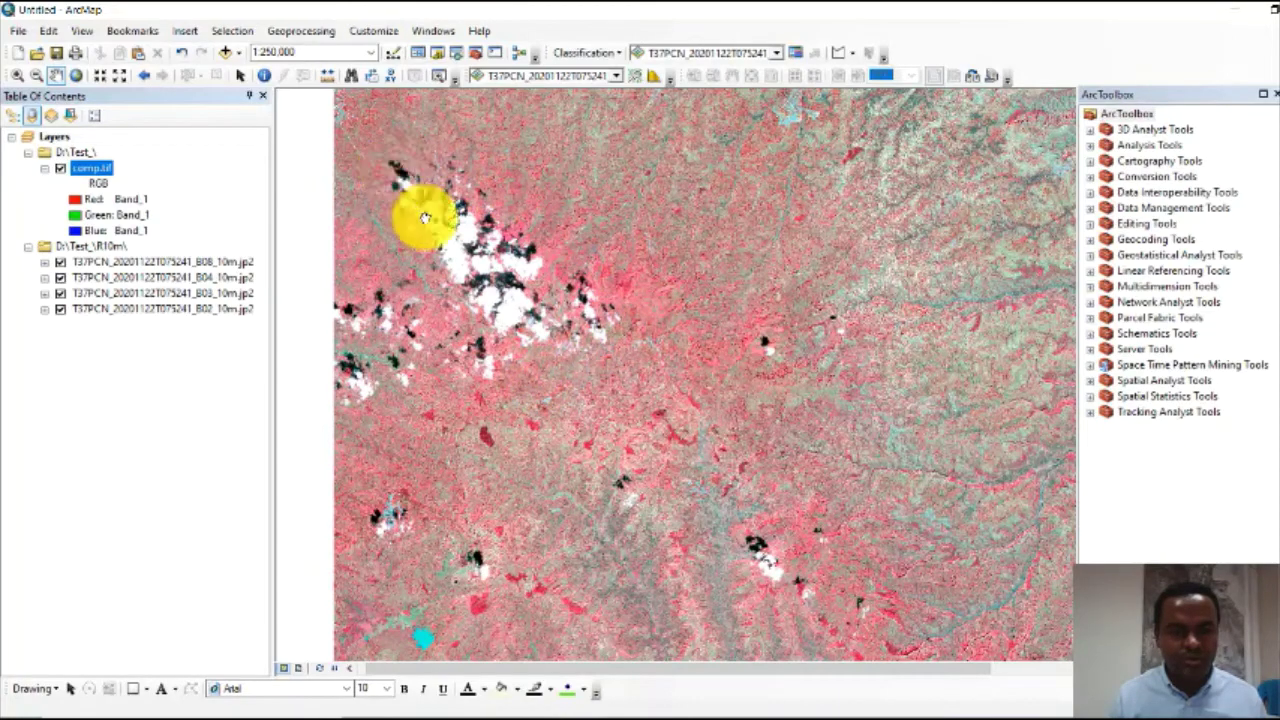
drag(438, 226, 815, 341)
drag(903, 337, 737, 343)
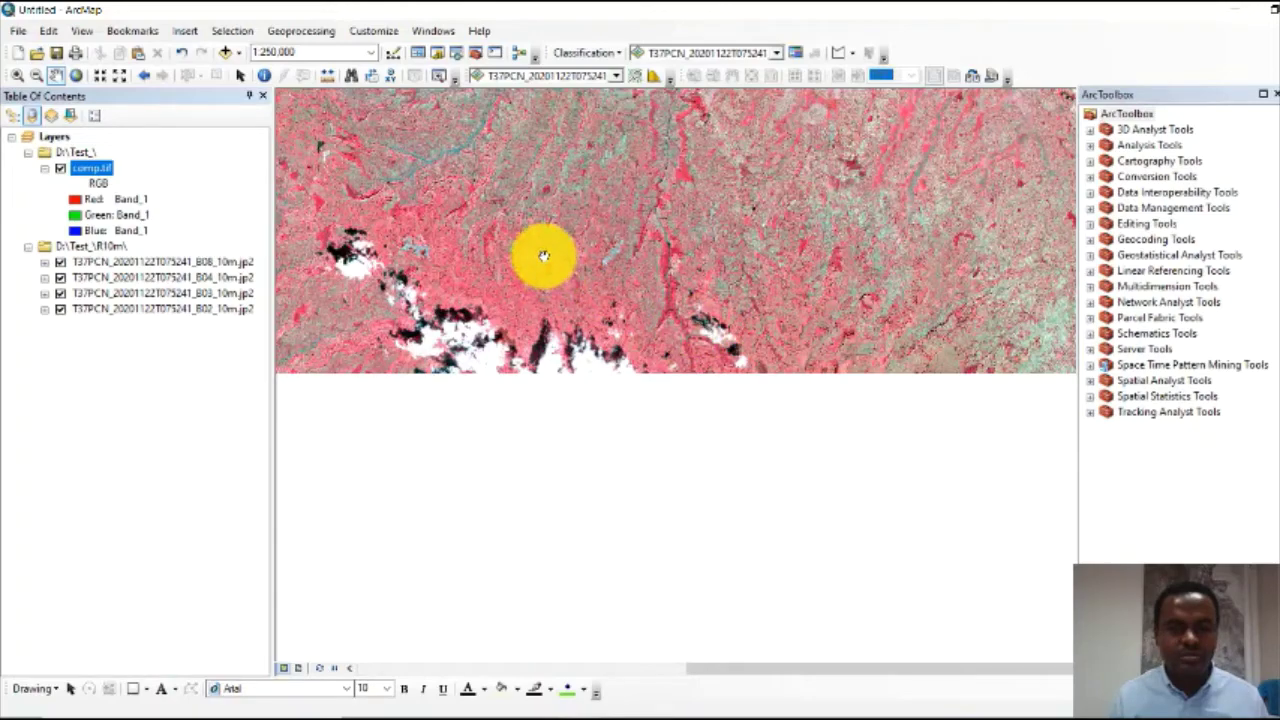
drag(543, 256, 740, 360)
drag(677, 314, 797, 374)
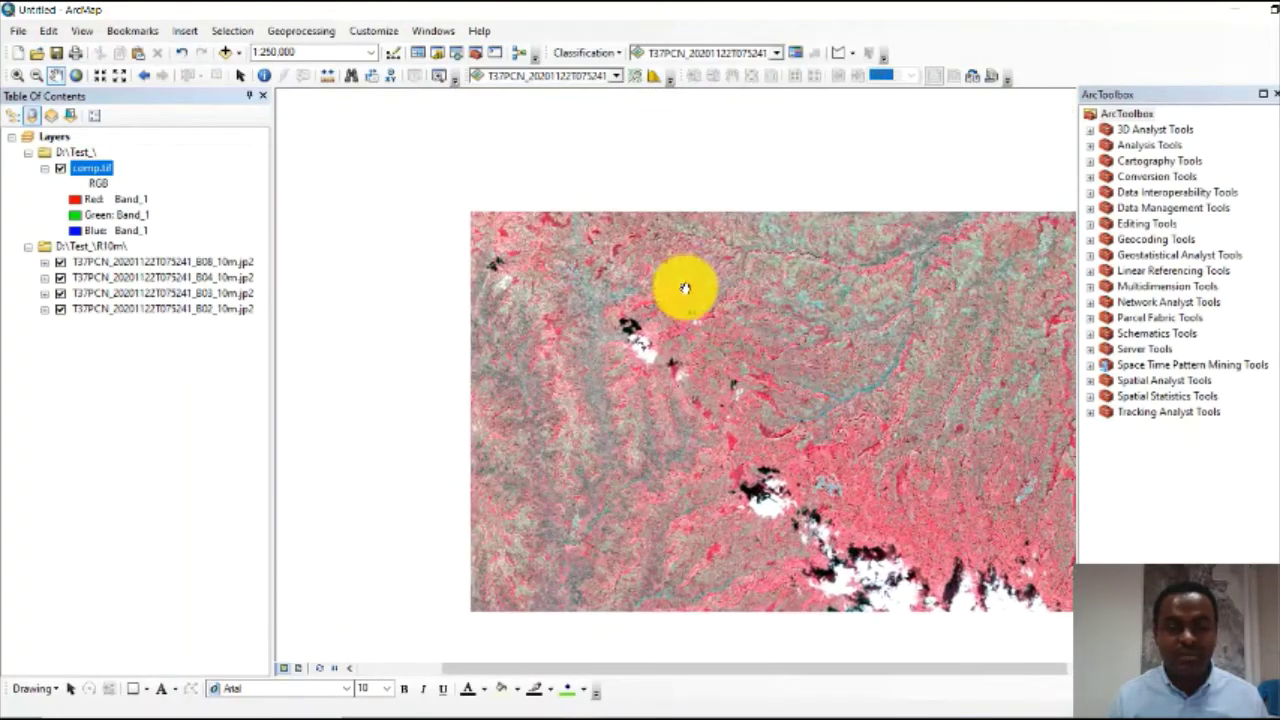
drag(684, 288, 820, 360)
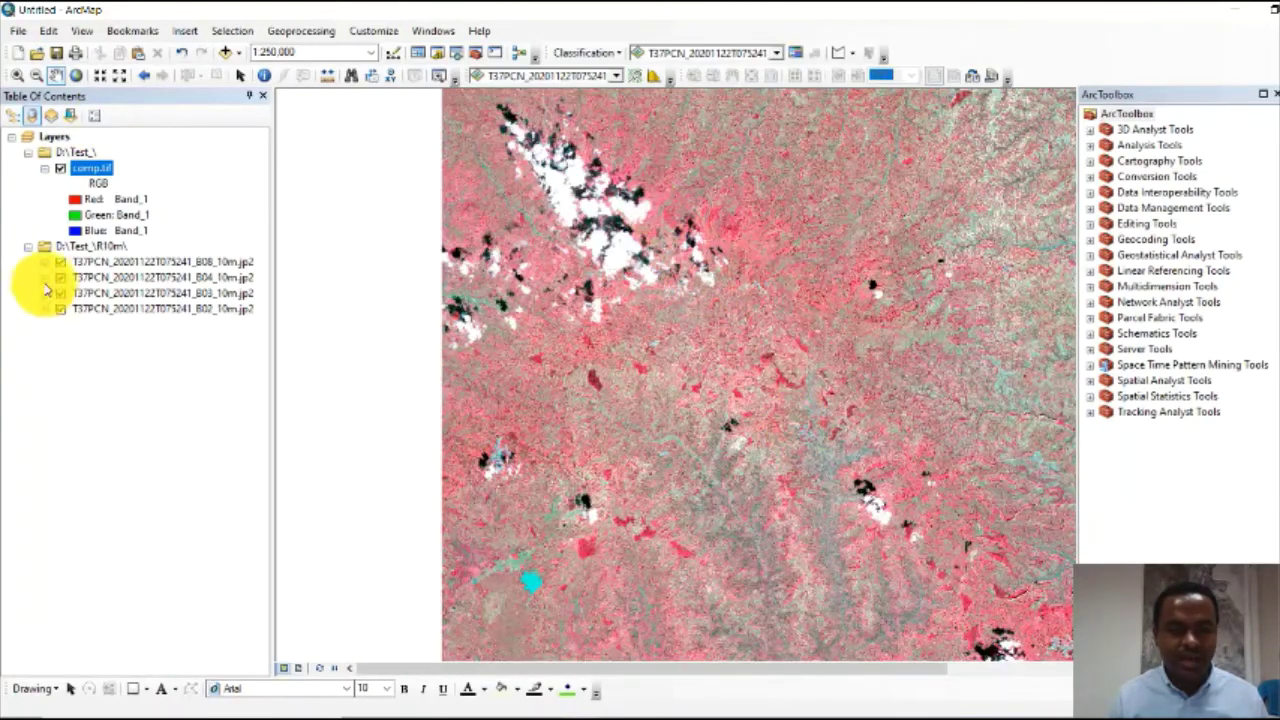
- Hide the four single-band 10 m layers B08, B04, B03 and B02, leaving only the comp.tif composite displayed
click(60, 261)
click(60, 277)
click(60, 293)
click(60, 308)
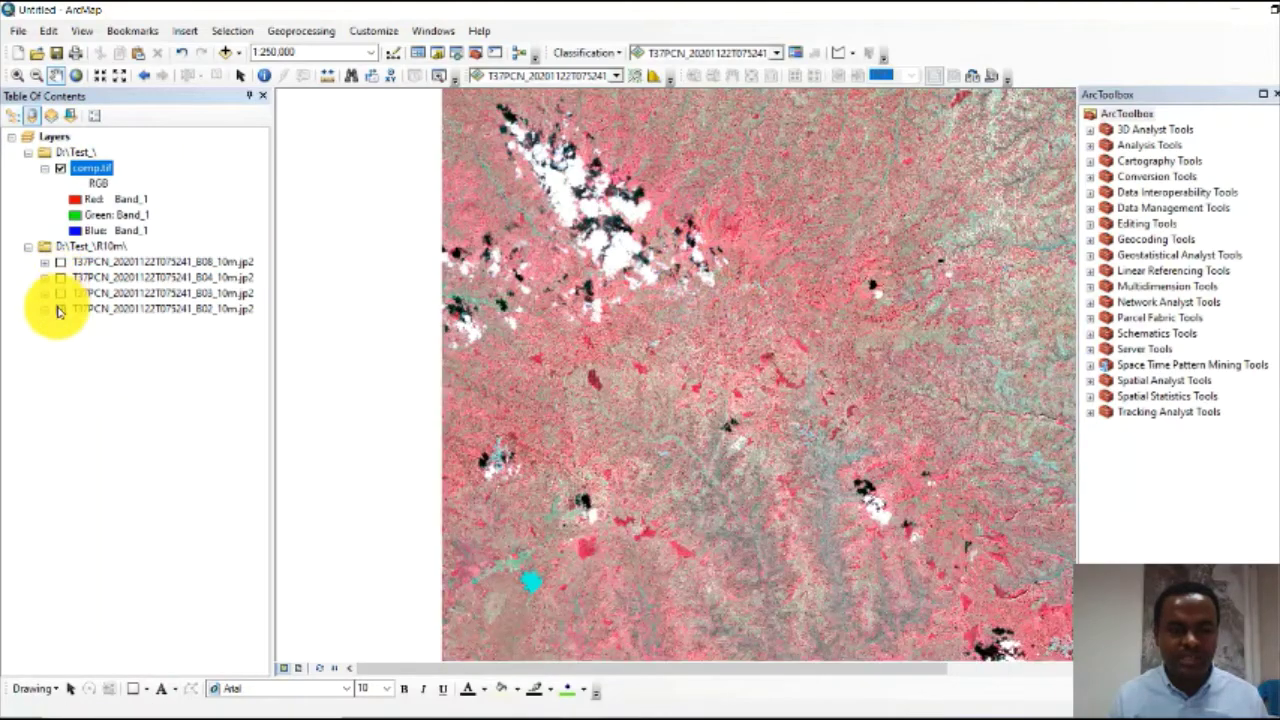
drag(751, 306, 706, 352)
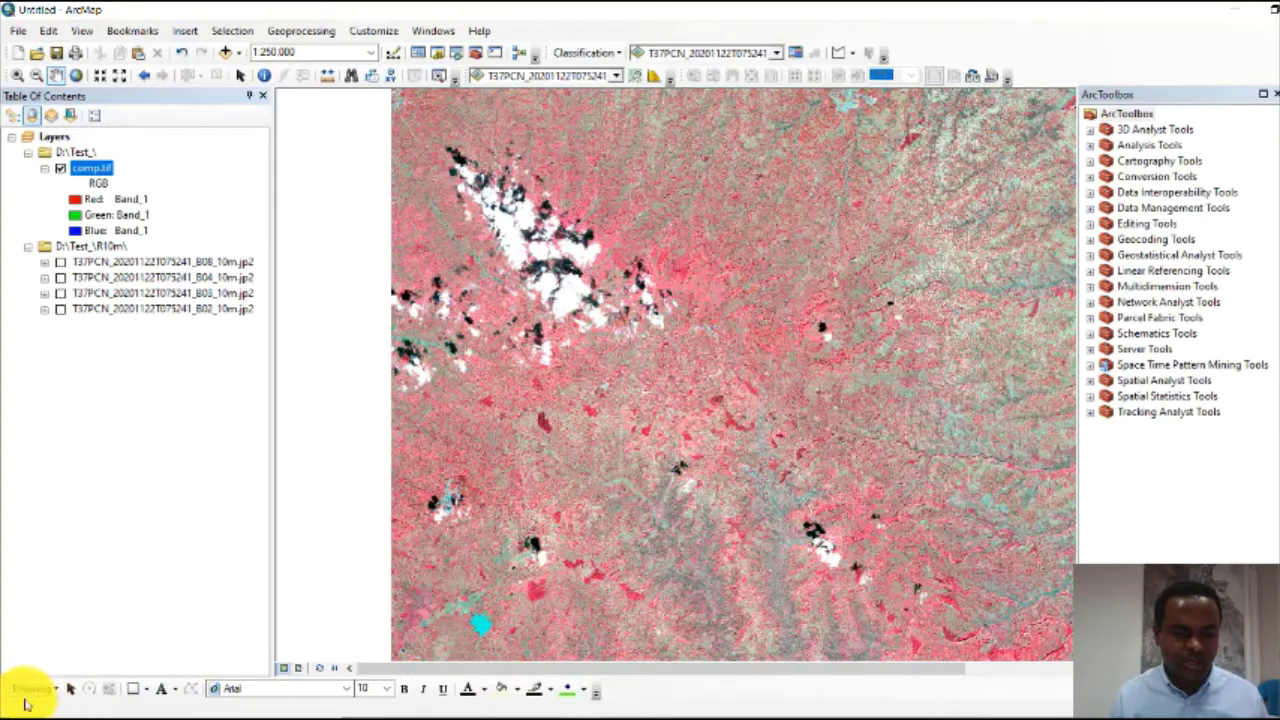
right_click(576, 34)
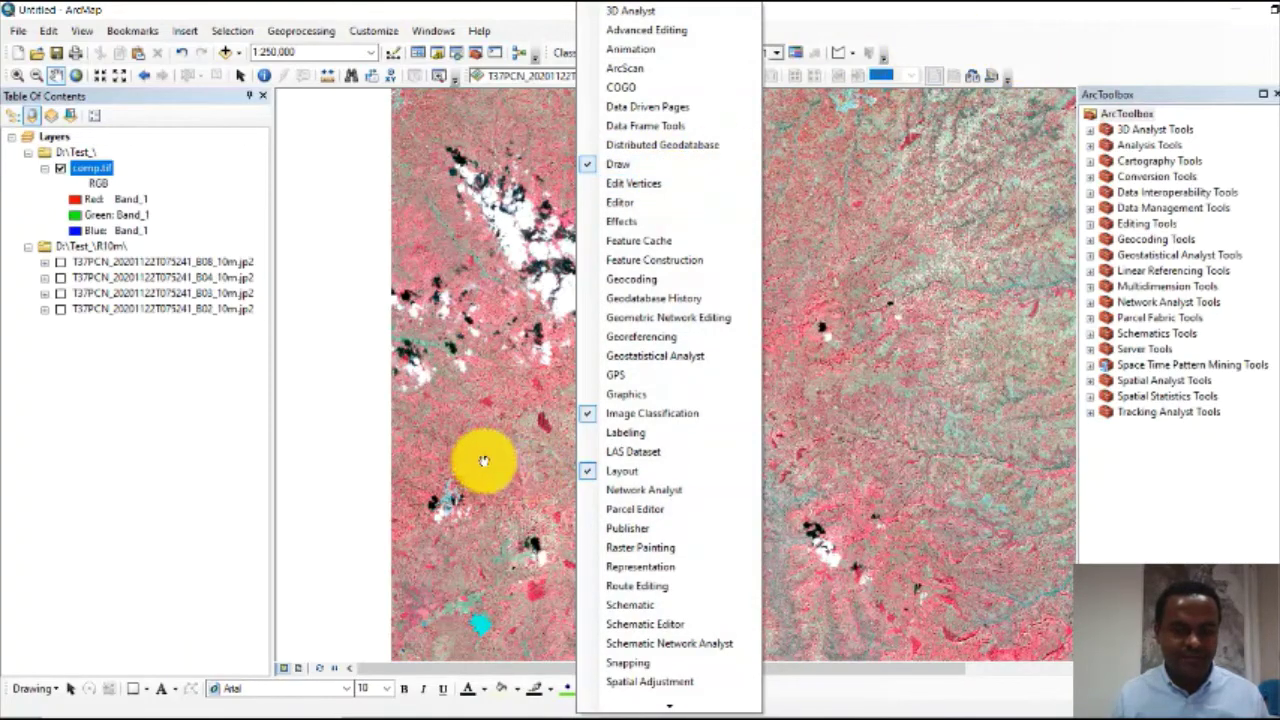
click(347, 553)
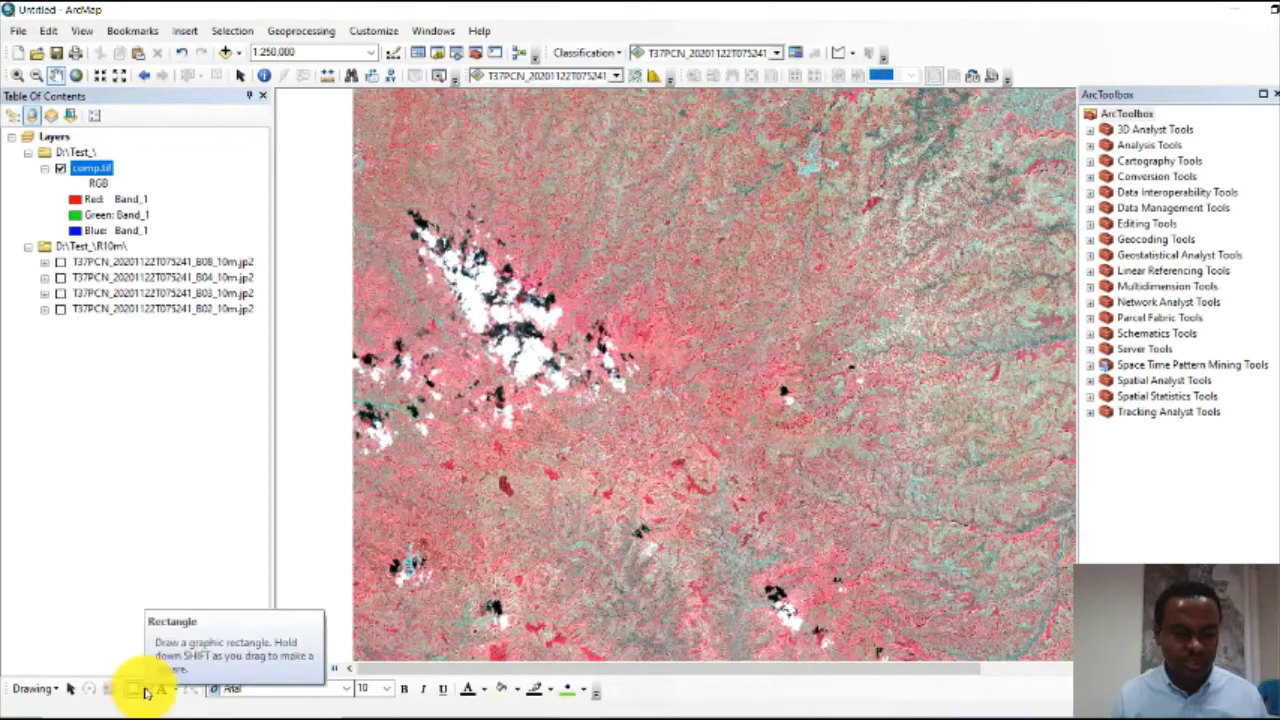
- Draw a graphic polygon enclosing the large cloud and shadow cluster at the image's western edge
click(145, 690)
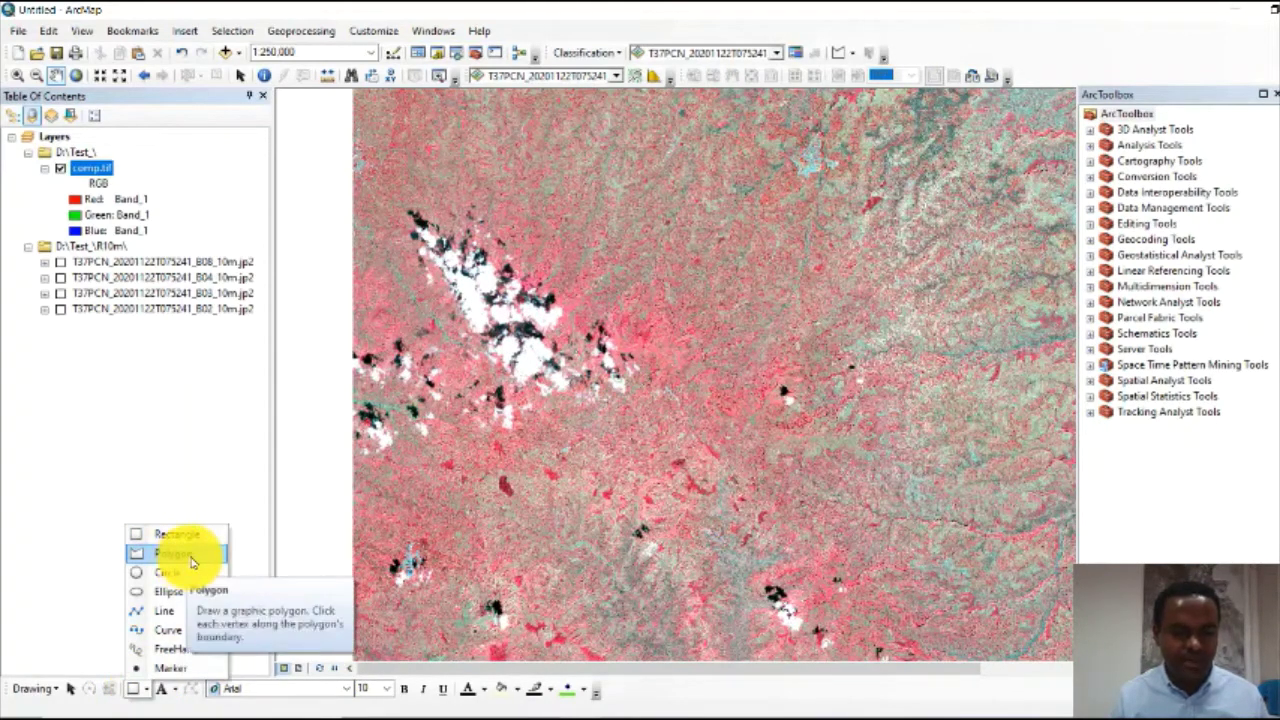
click(192, 560)
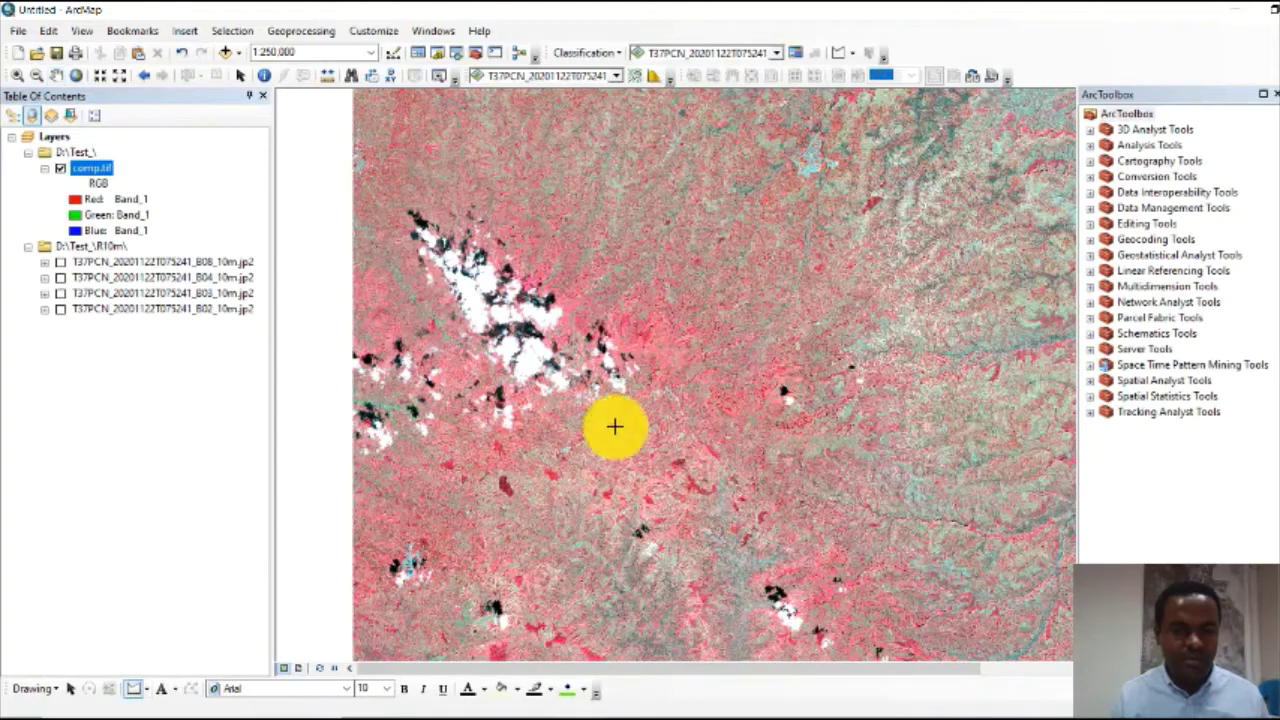
click(563, 289)
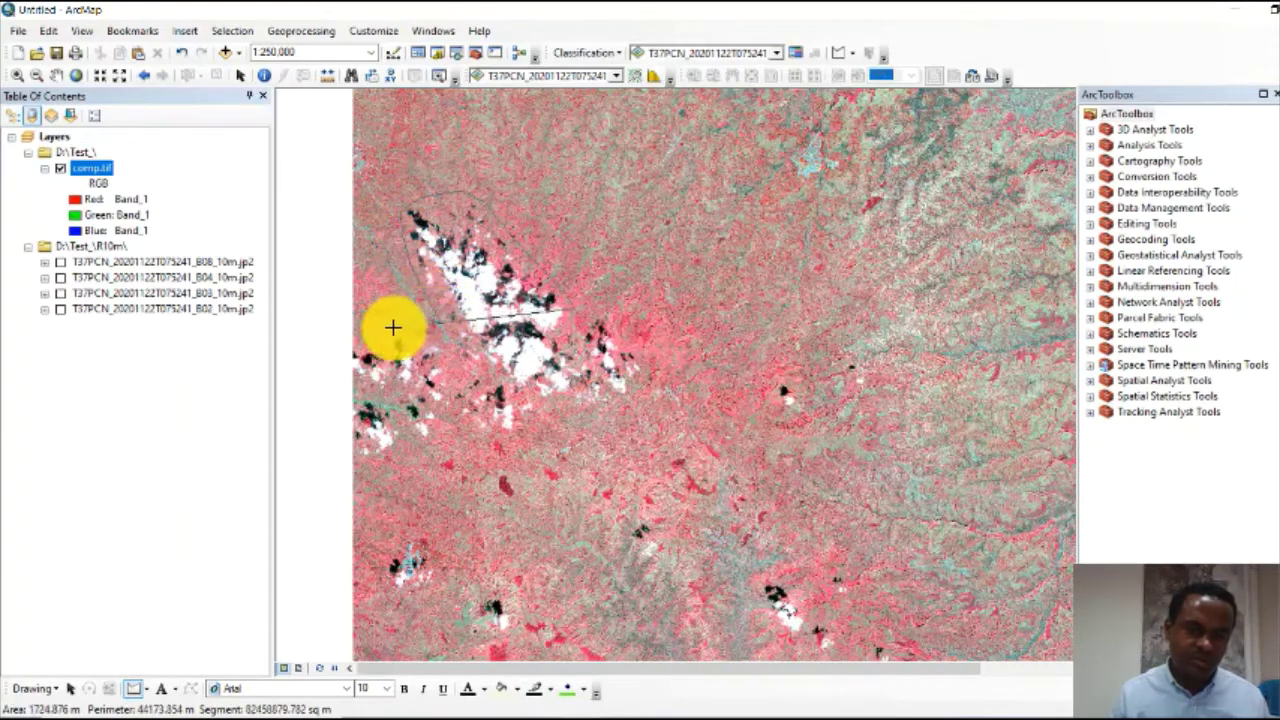
click(342, 354)
click(341, 427)
click(352, 438)
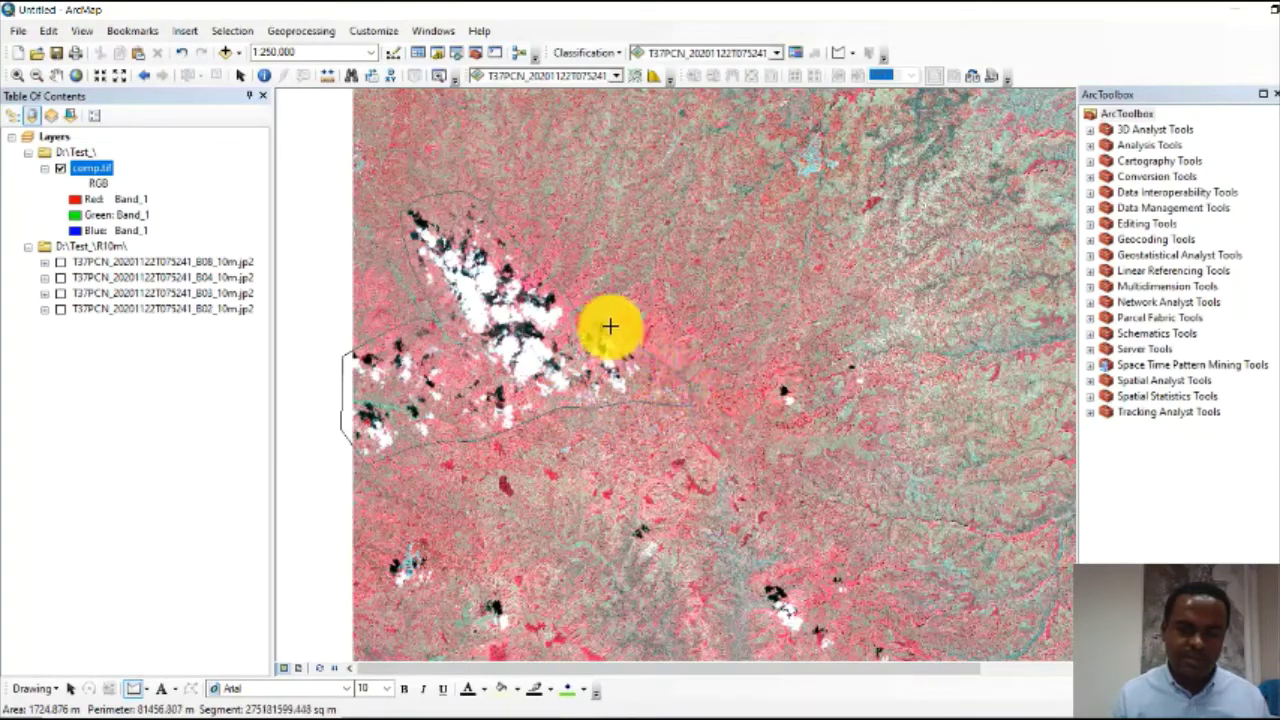
double_click(587, 316)
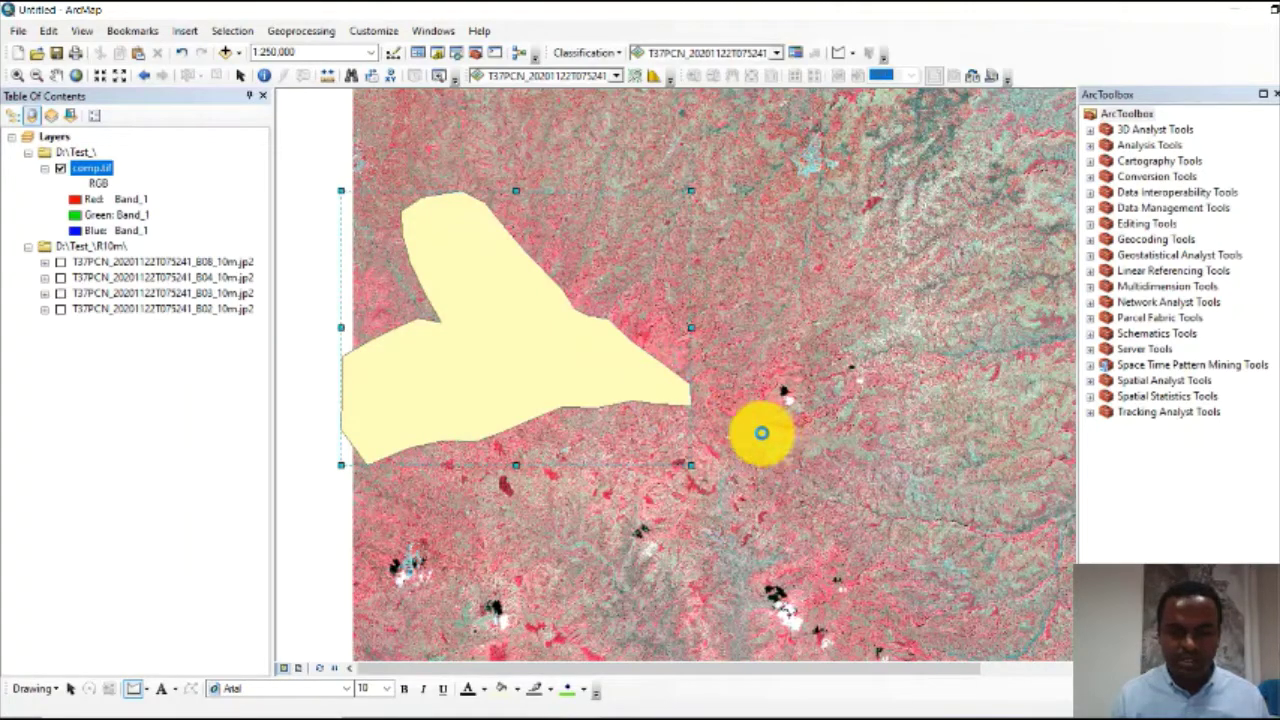
- Draw separate graphic polygons around the two small clouds and their shadows east of the large cloud polygon
click(137, 689)
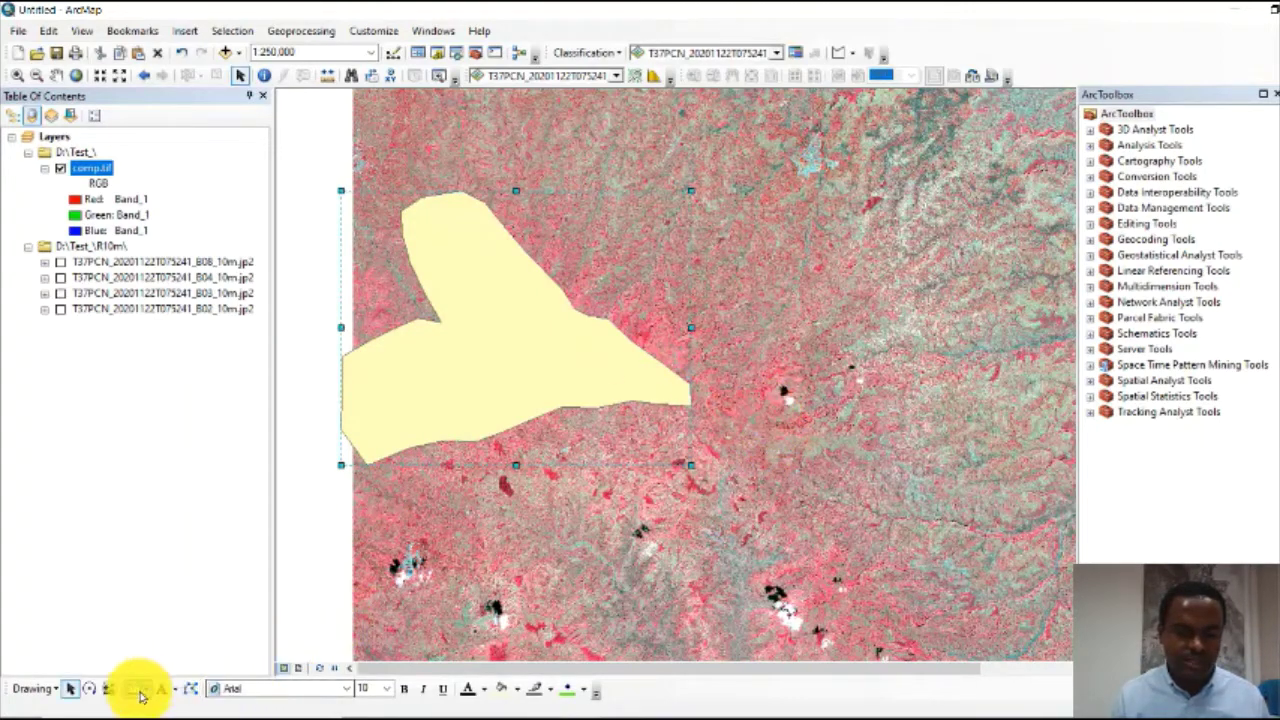
scroll(804, 414, up, 2)
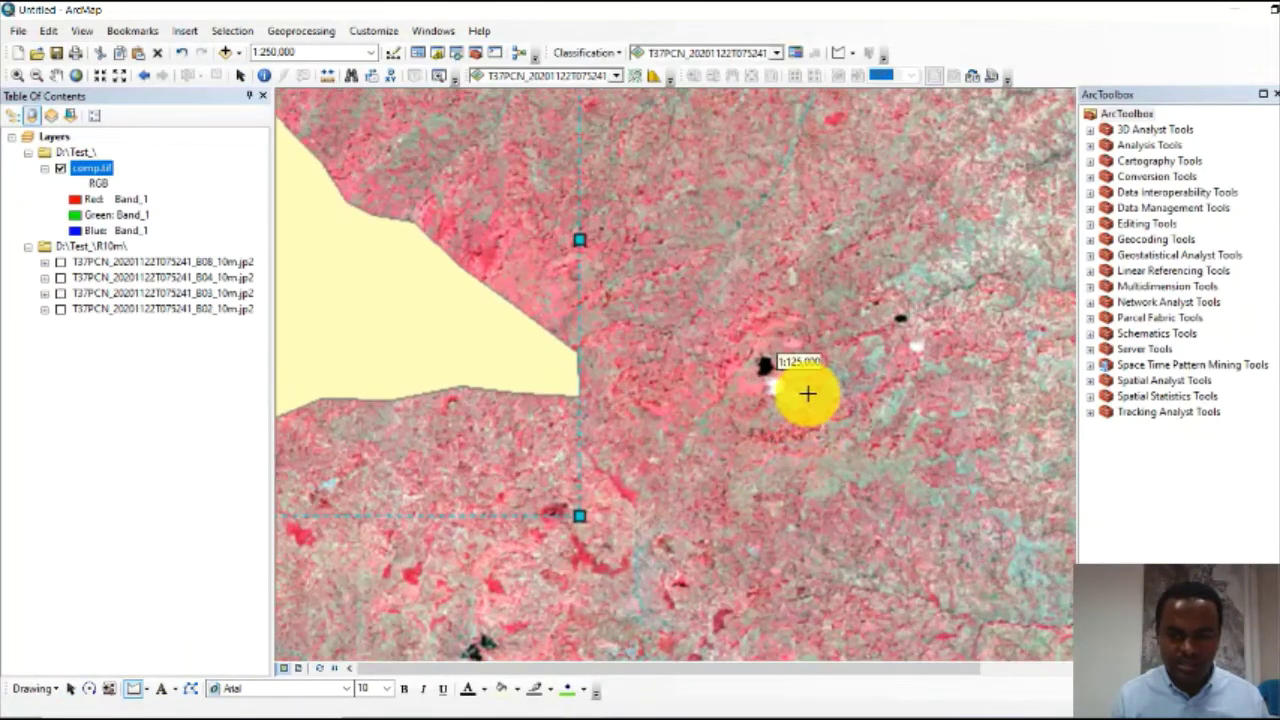
scroll(805, 392, up, 1)
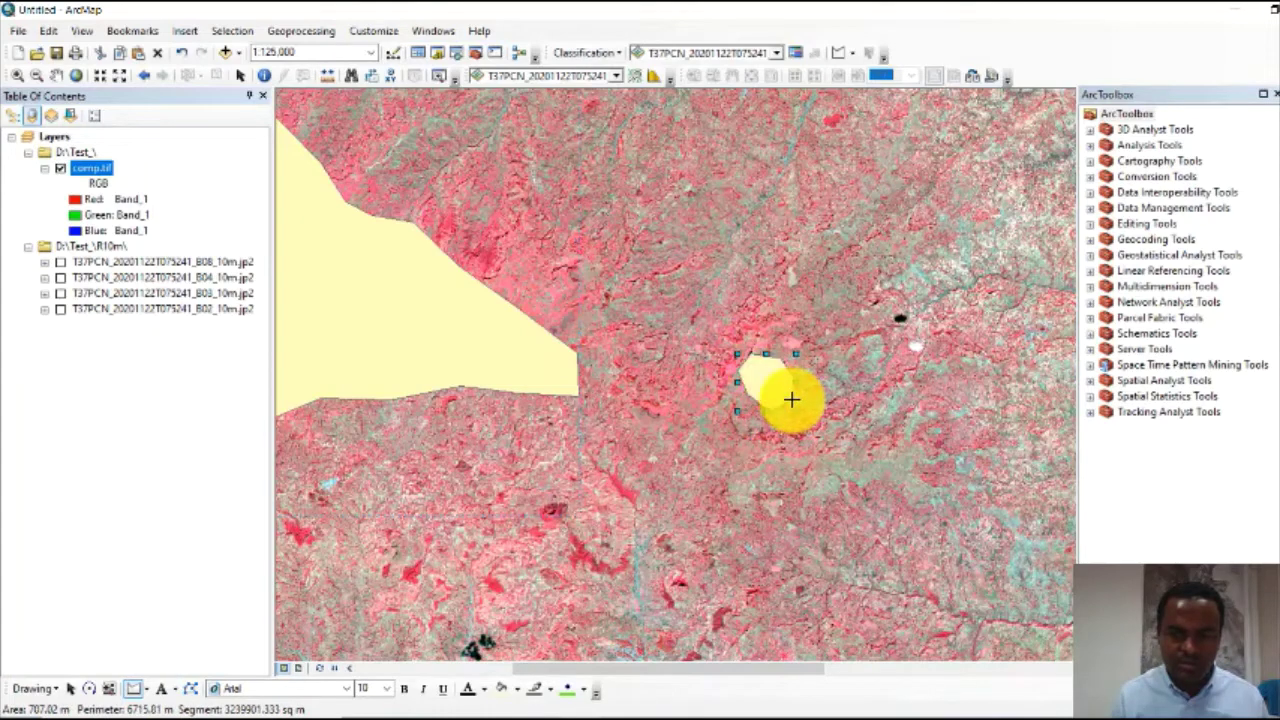
double_click(791, 399)
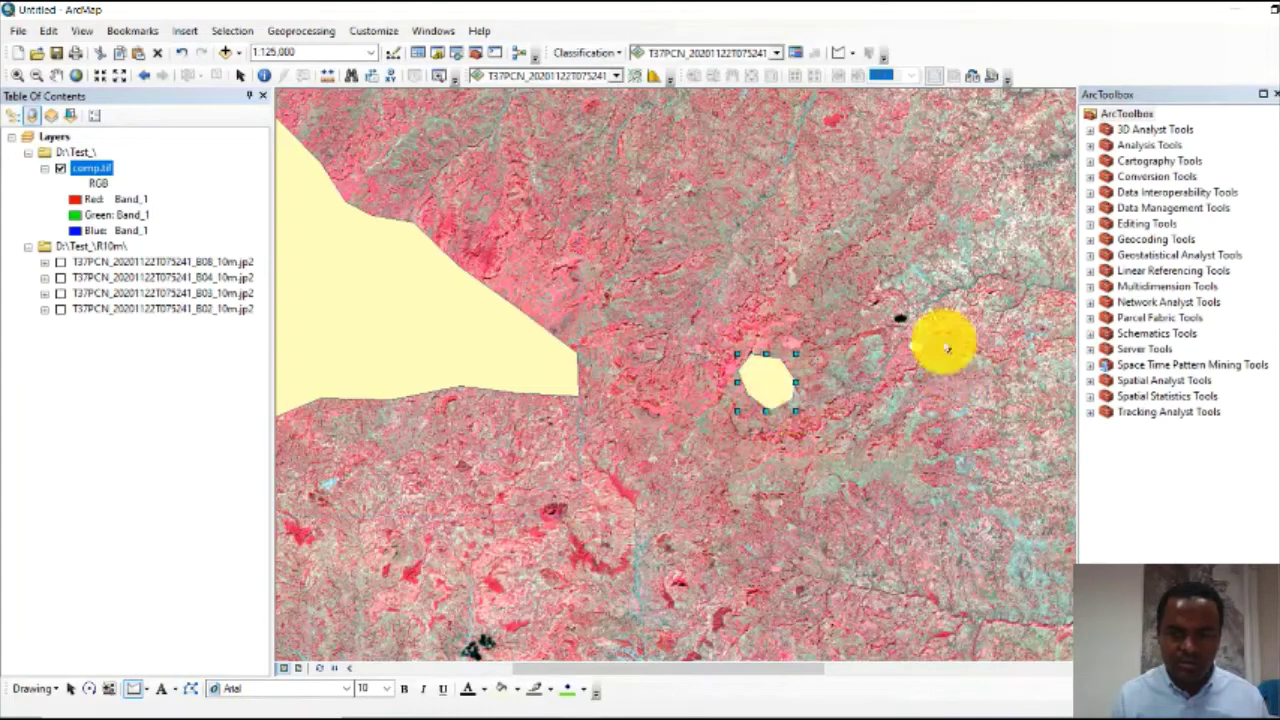
click(137, 689)
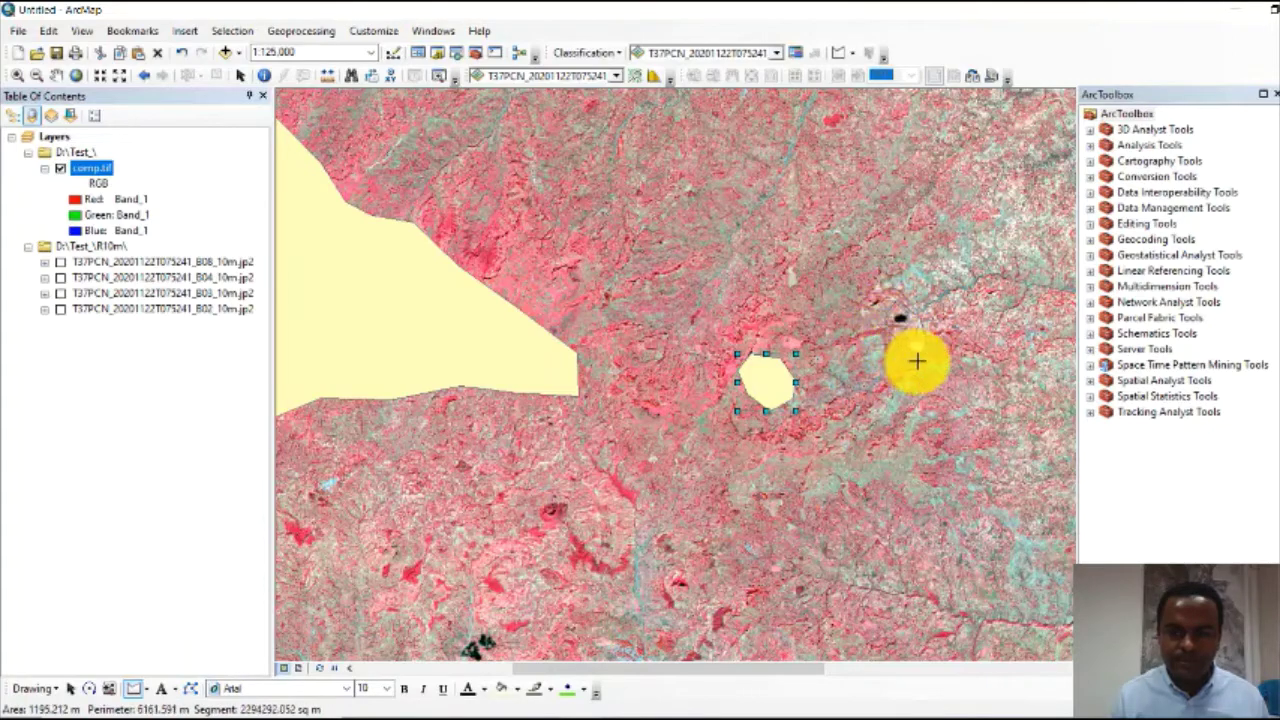
click(897, 310)
double_click(926, 356)
- Draw a graphic polygon around the small cloud near the western edge, south of the large cloud polygon
scroll(745, 376, up, 5)
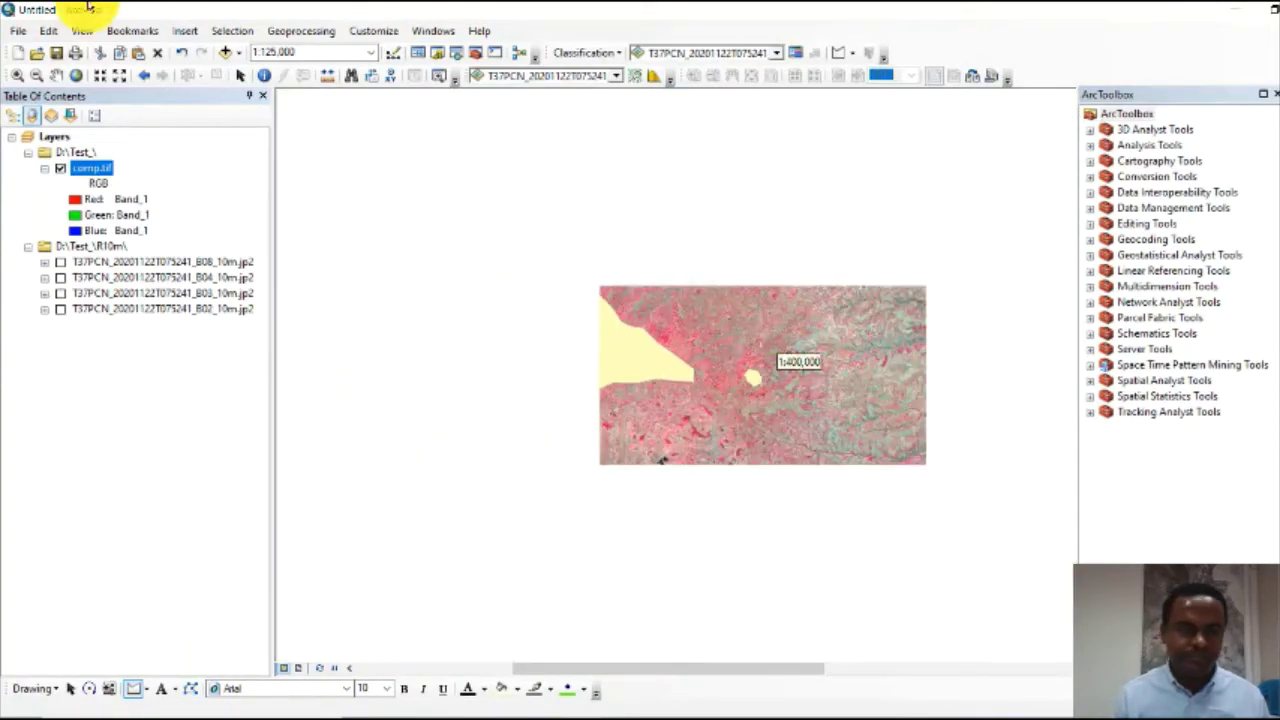
click(56, 75)
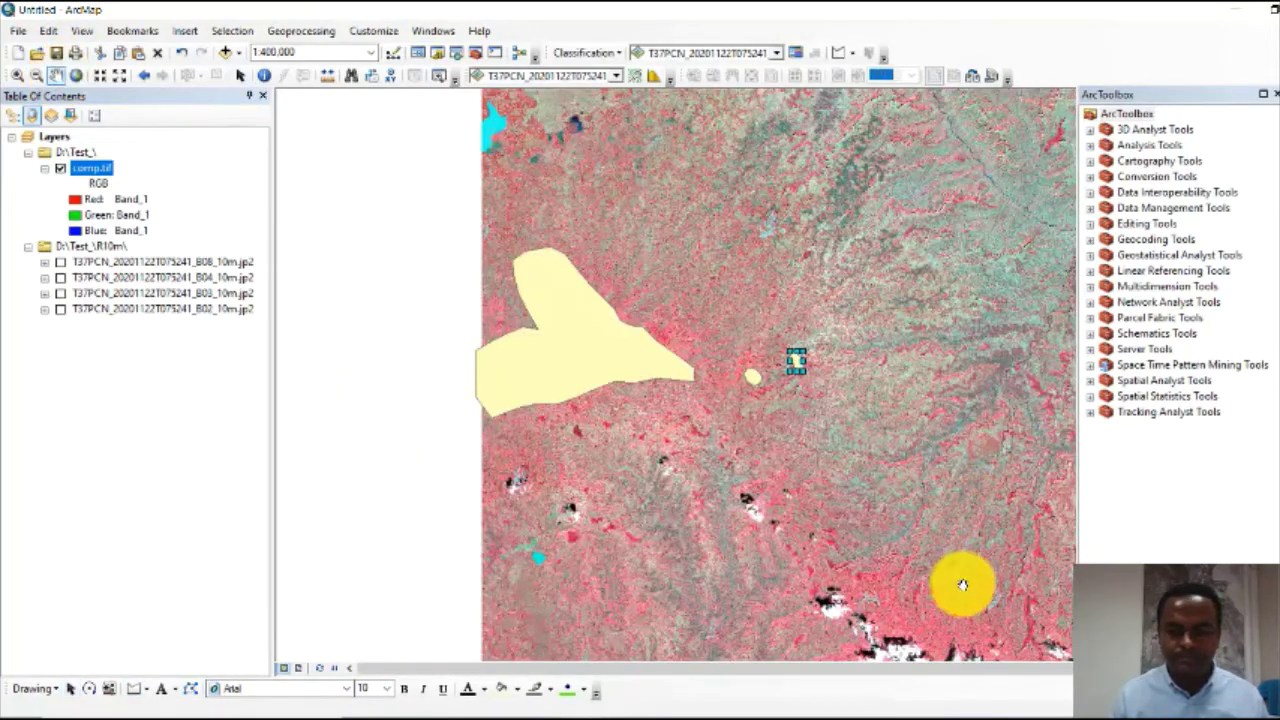
drag(643, 546, 571, 286)
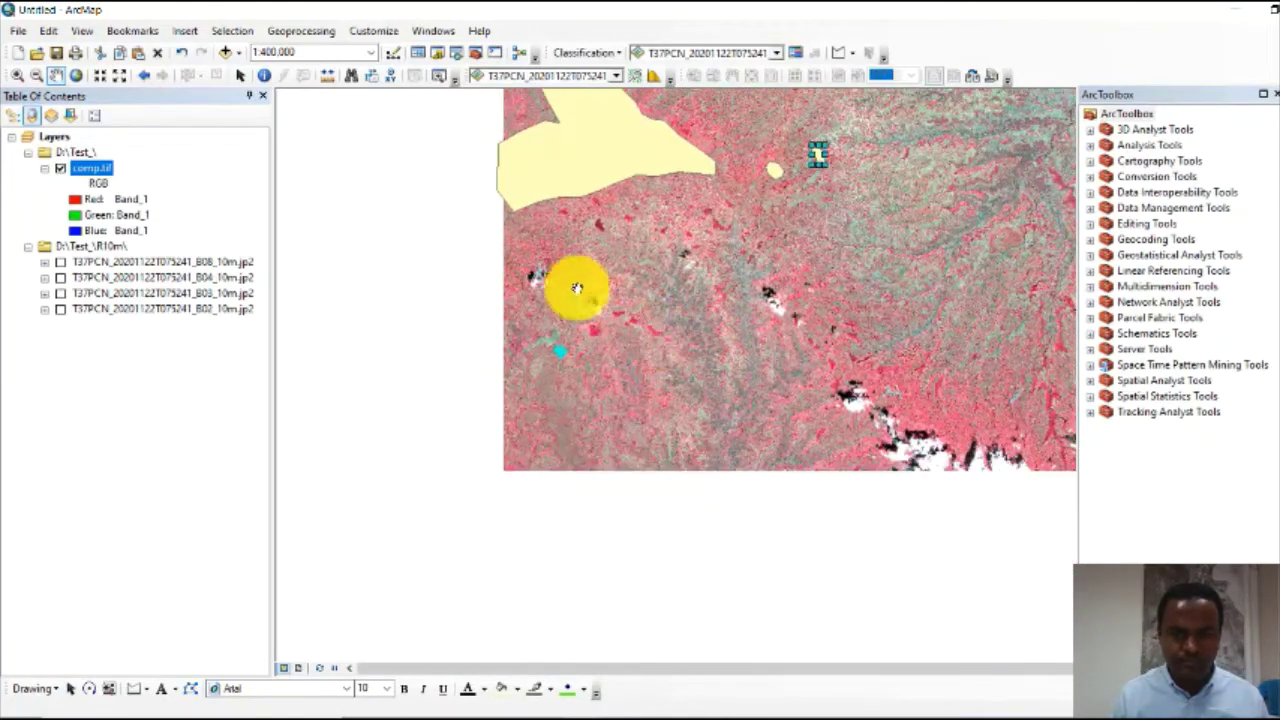
scroll(563, 314, down, 2)
scroll(563, 314, down, 1)
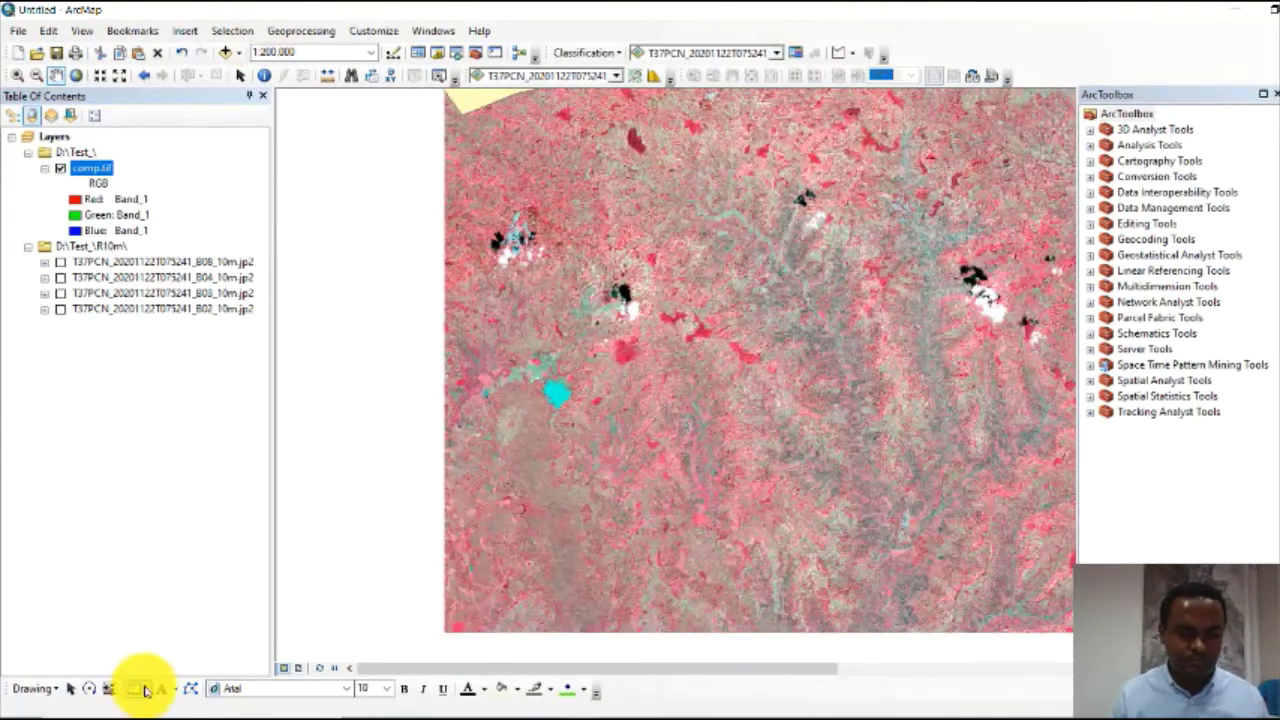
click(134, 689)
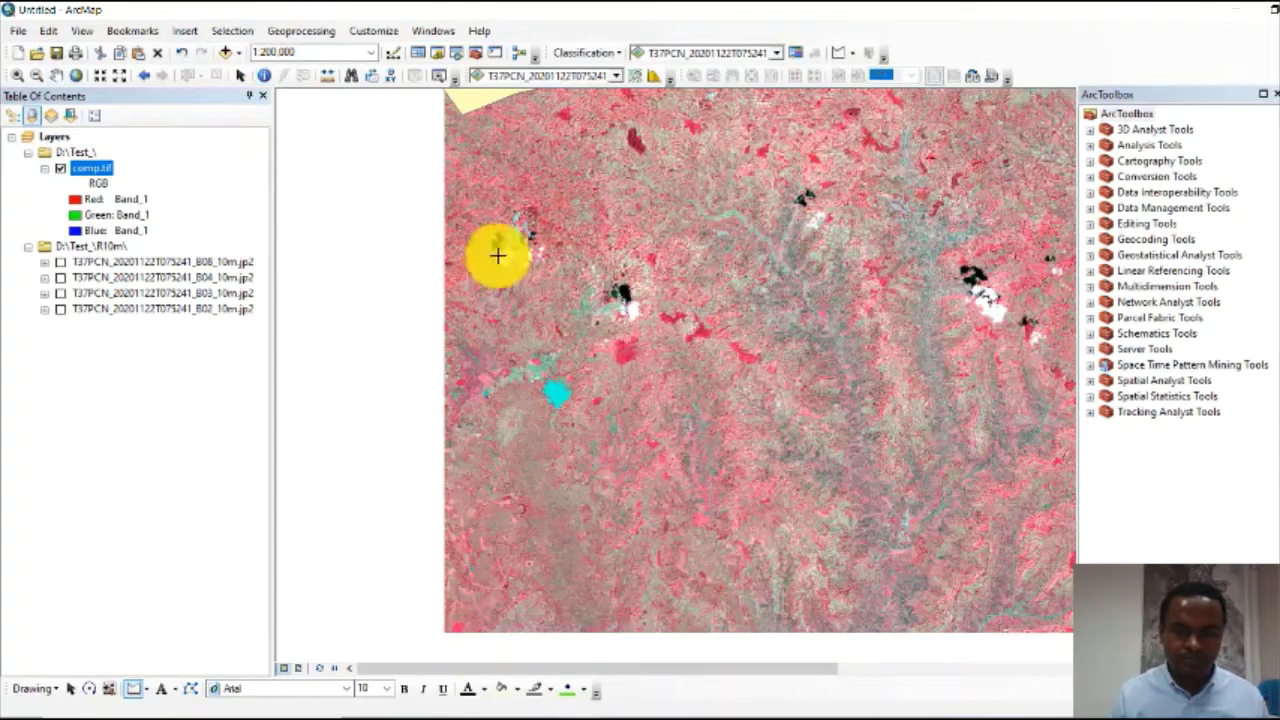
click(540, 208)
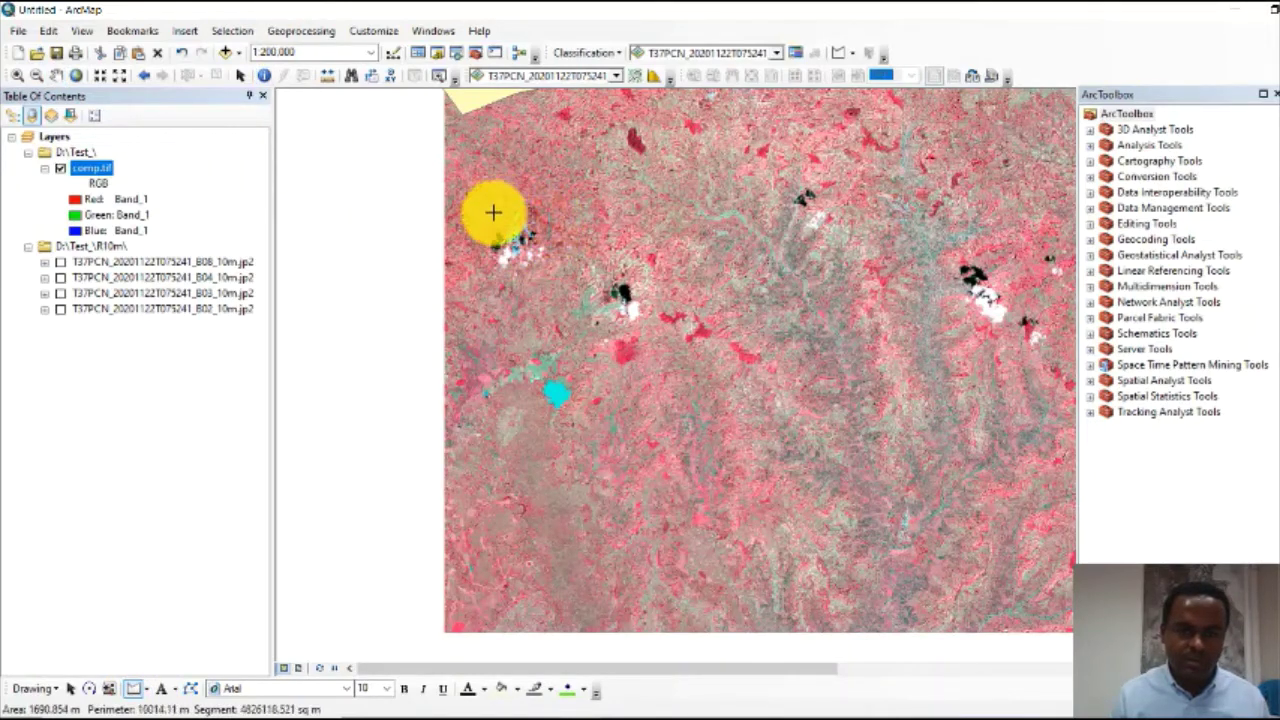
double_click(543, 267)
- Draw separate graphic polygons around the small cloud north-east of the cyan lake and the one farther north-east
click(133, 688)
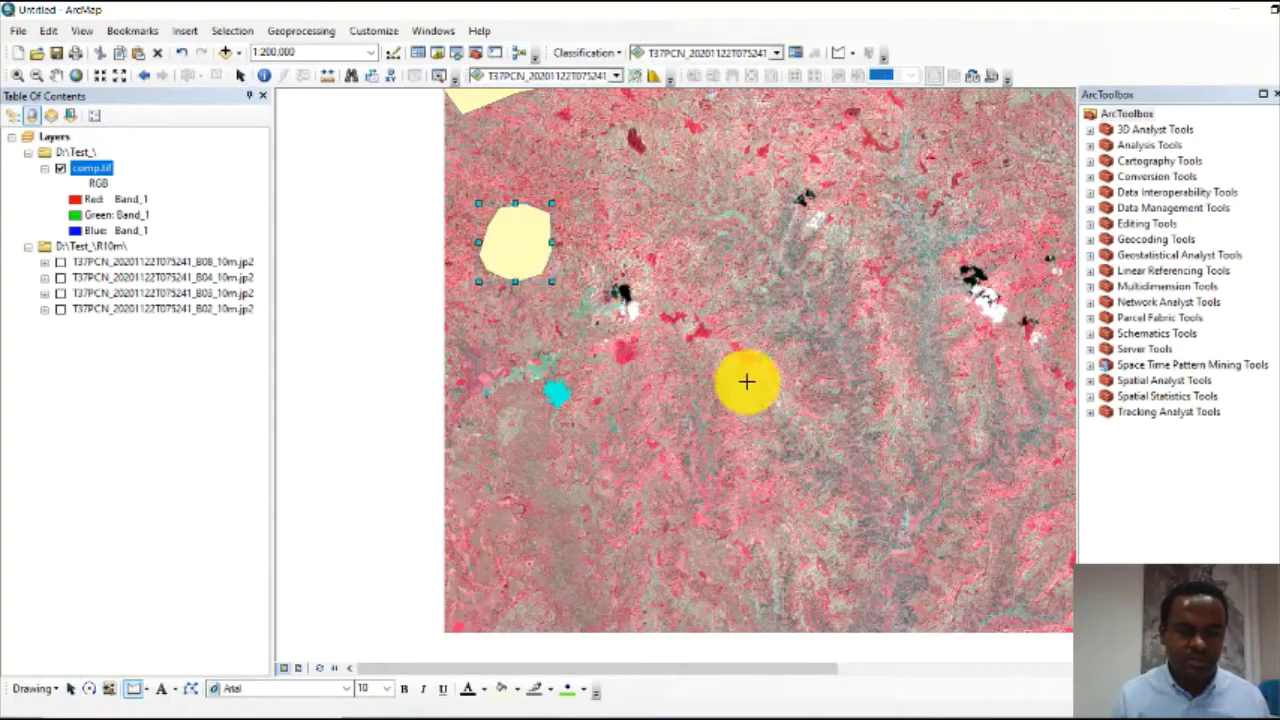
click(638, 283)
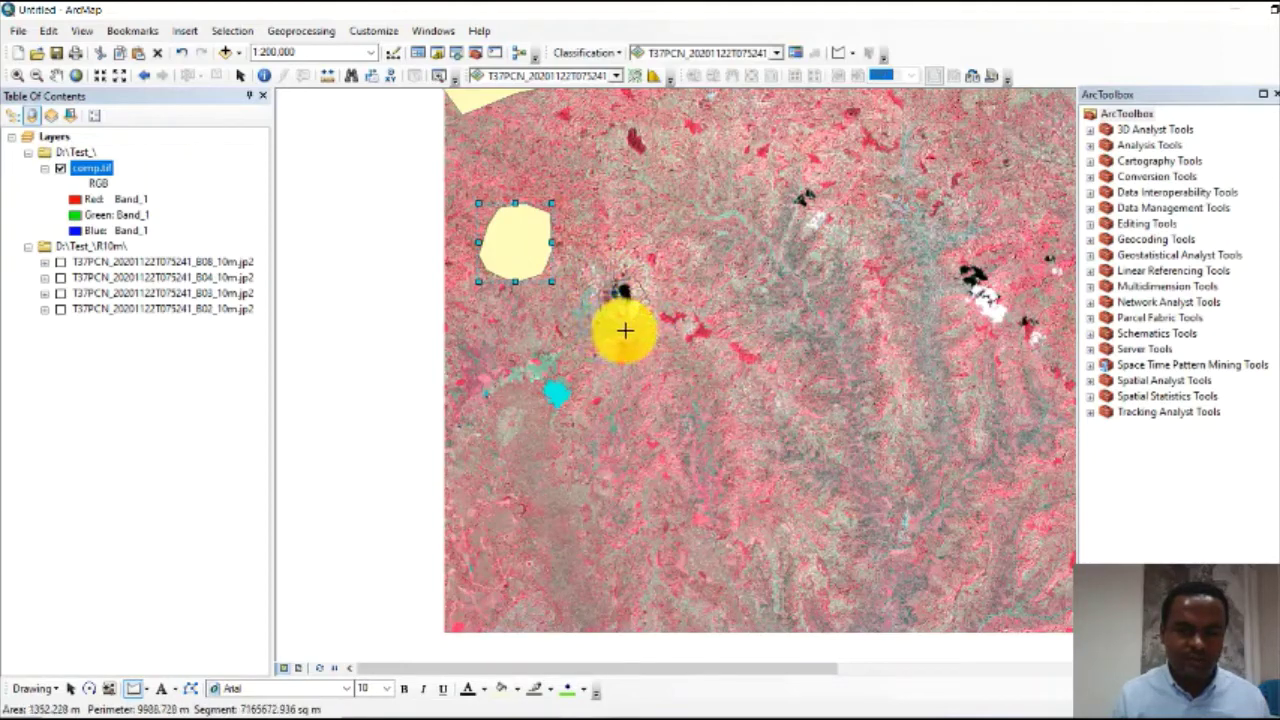
double_click(650, 315)
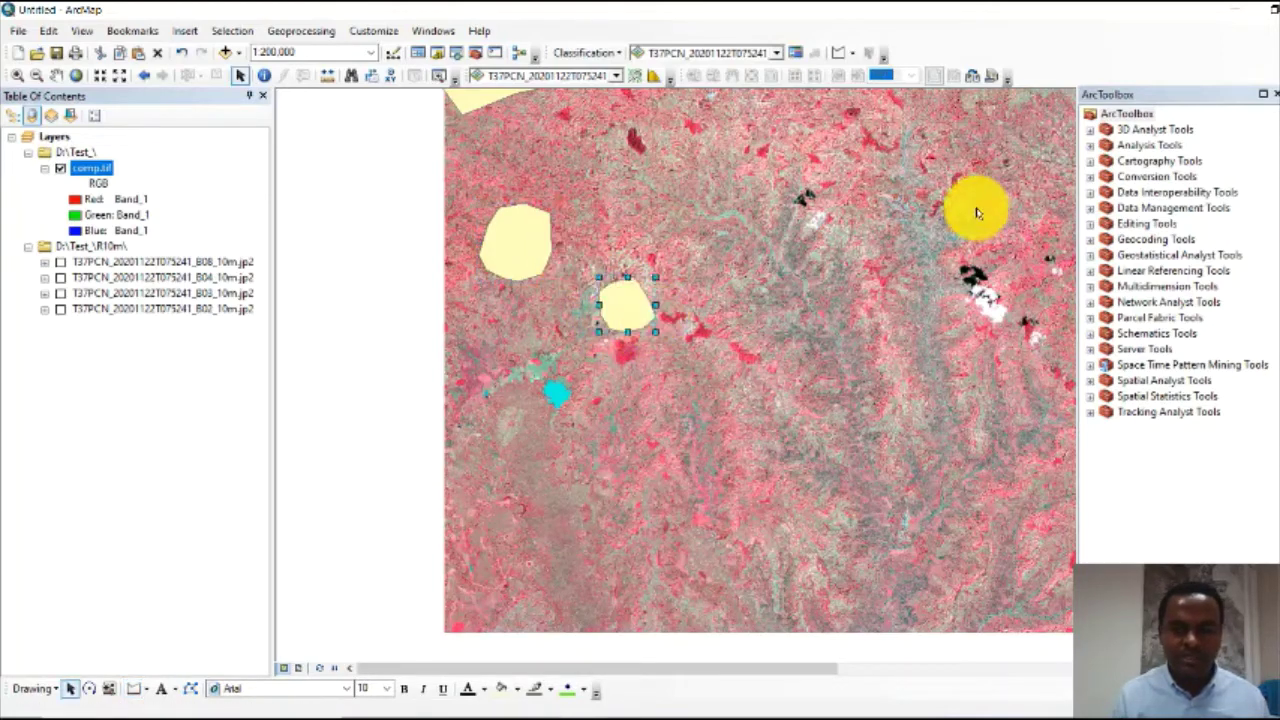
click(133, 688)
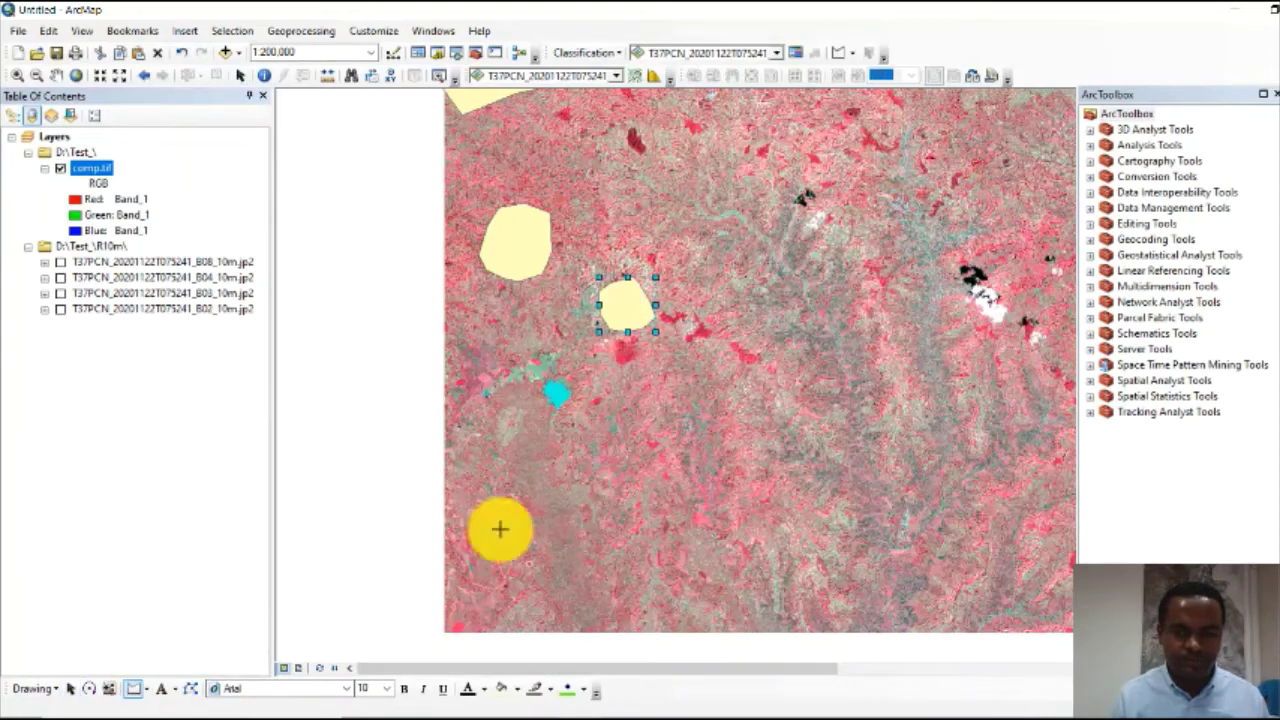
click(830, 203)
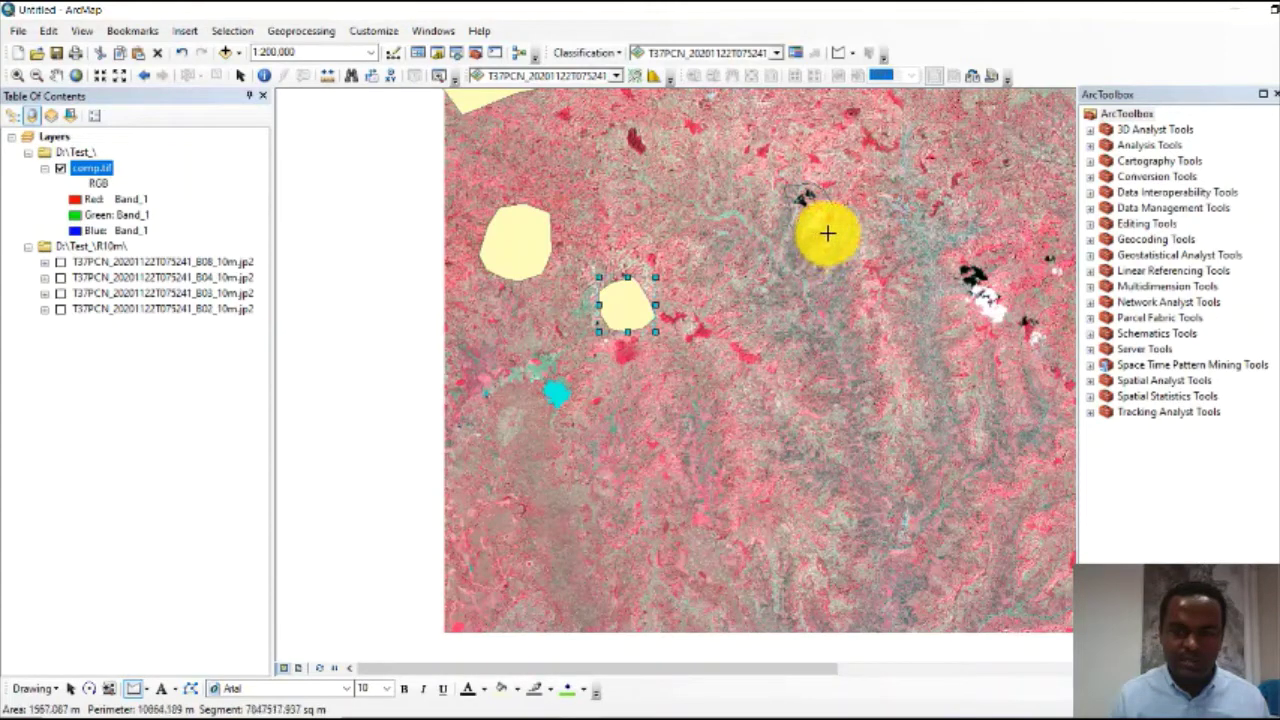
double_click(828, 233)
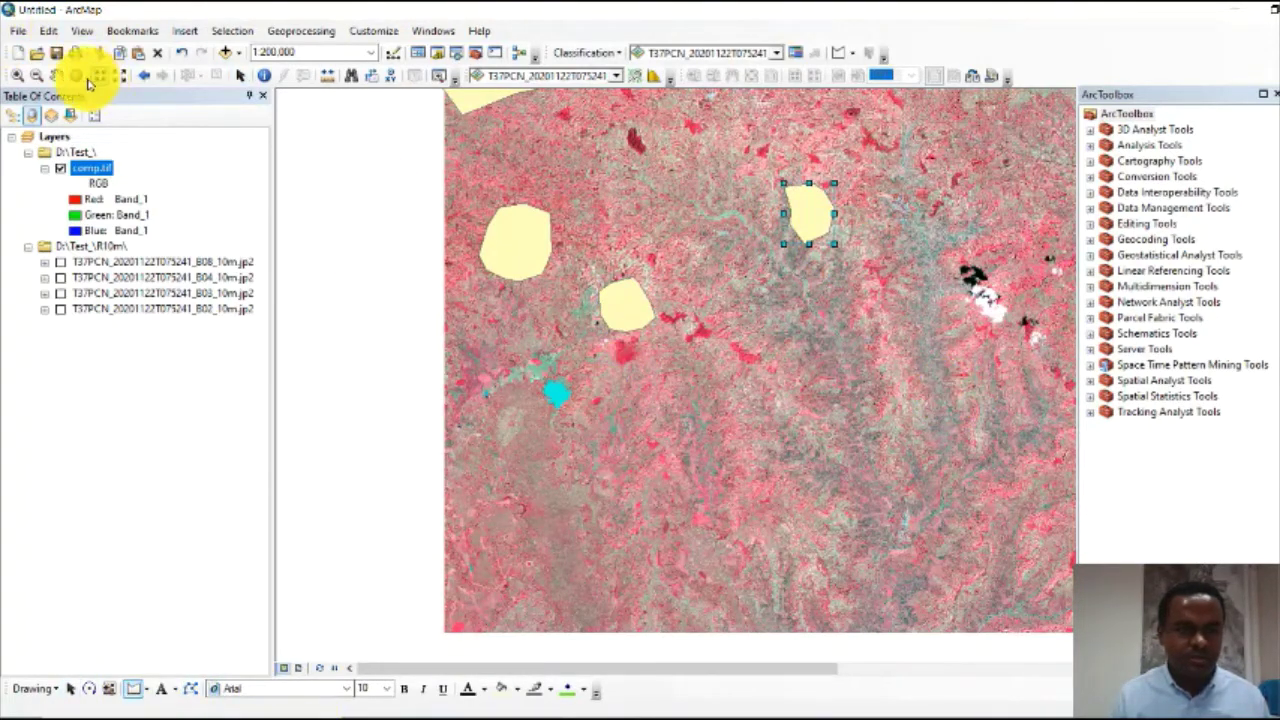
- Draw a graphic polygon around the elongated cloud and shadow group near the image's southern part, south-east of the existing small polygons
click(55, 76)
drag(1129, 420, 683, 409)
drag(908, 477, 786, 403)
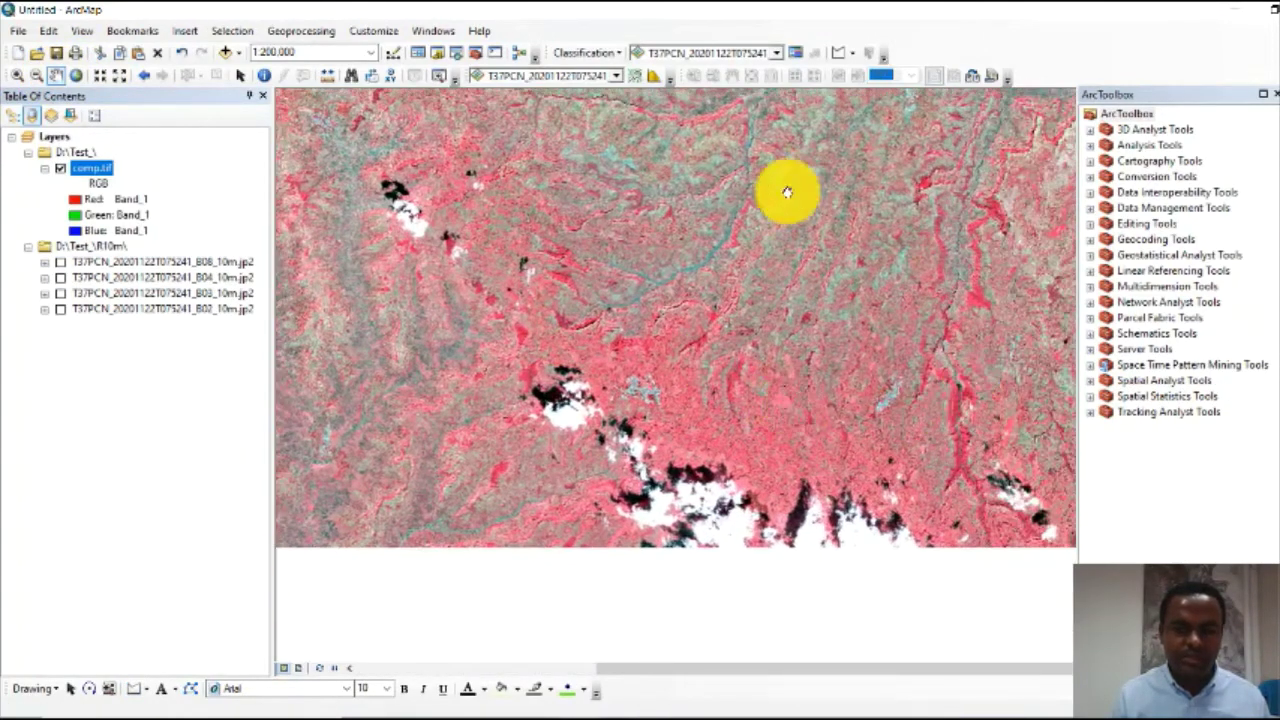
click(133, 689)
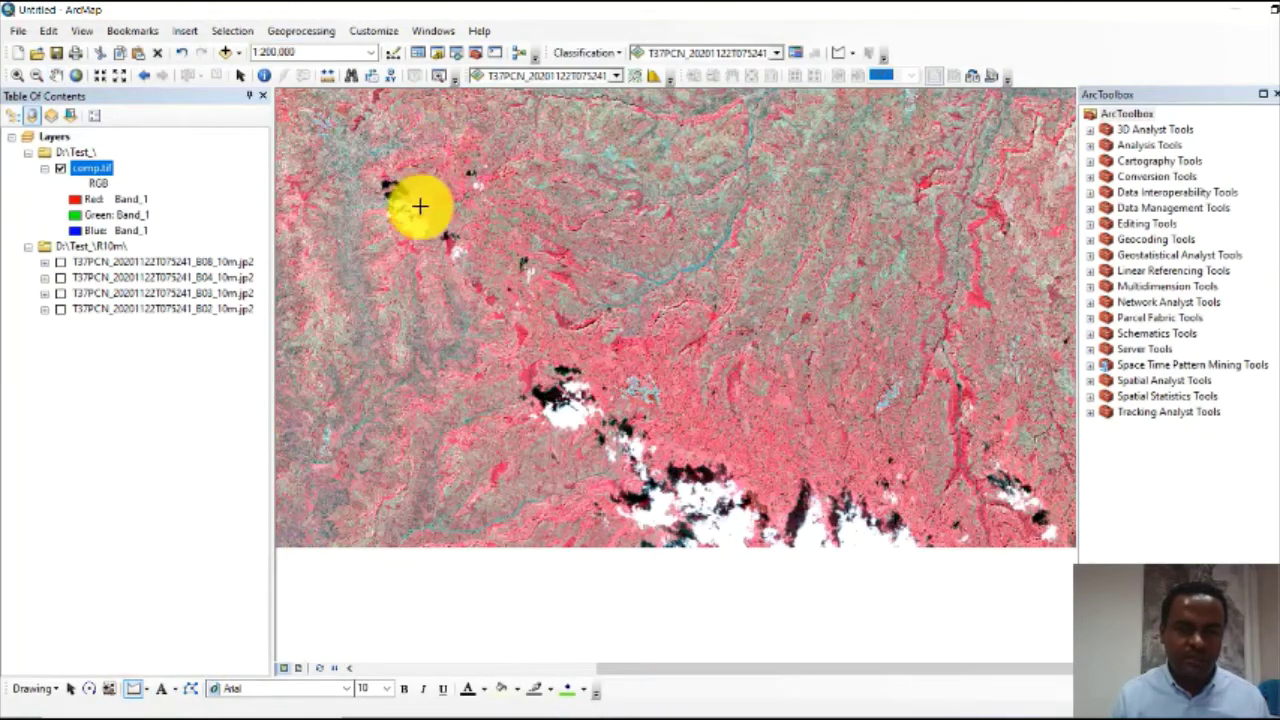
mouse_move(414, 177)
mouse_down()
mouse_move(389, 166)
mouse_move(386, 209)
mouse_move(408, 243)
mouse_move(474, 254)
mouse_move(428, 211)
mouse_move(429, 222)
mouse_up()
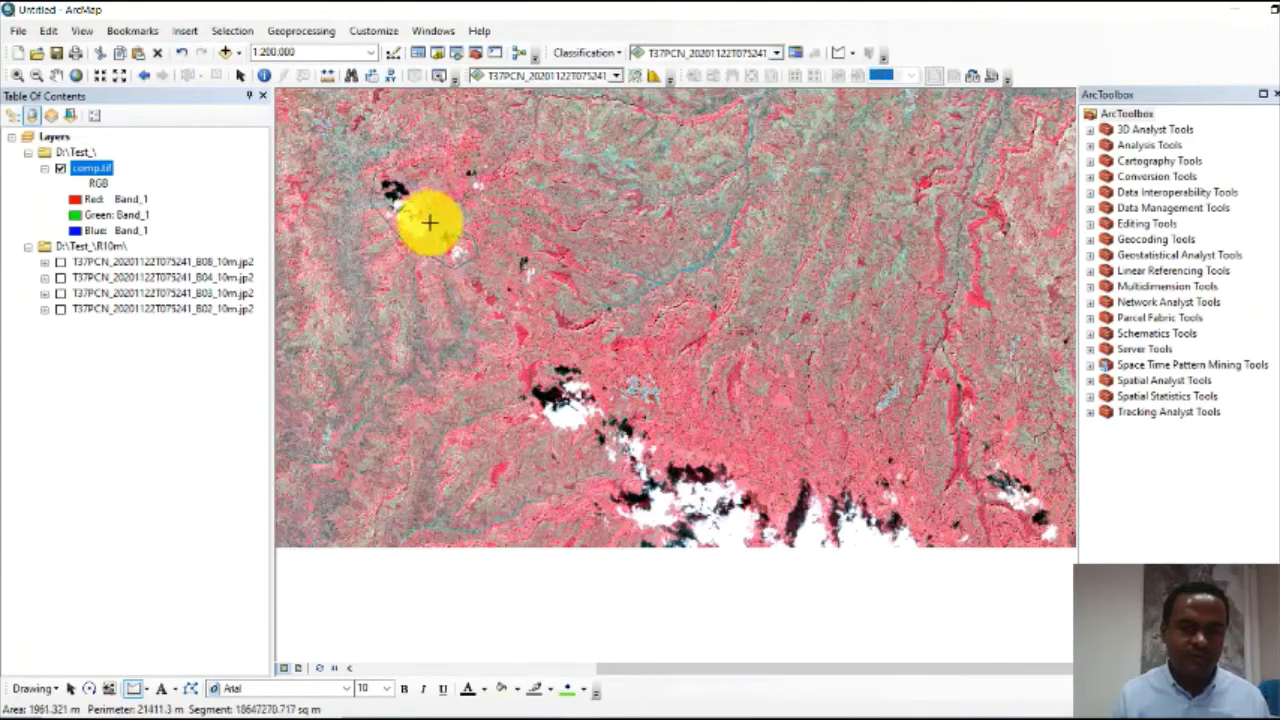
double_click(430, 216)
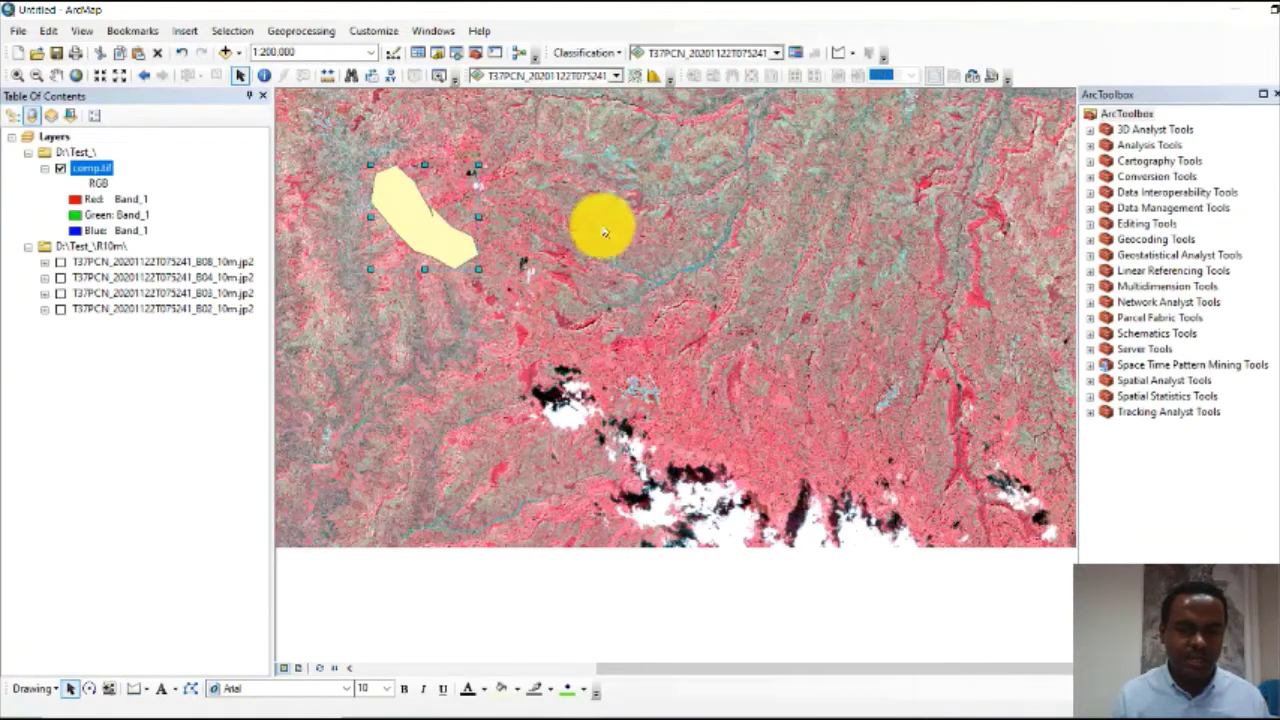
- Draw separate graphic polygons around the small clouds north-east and south-east of the elongated polygon
click(135, 687)
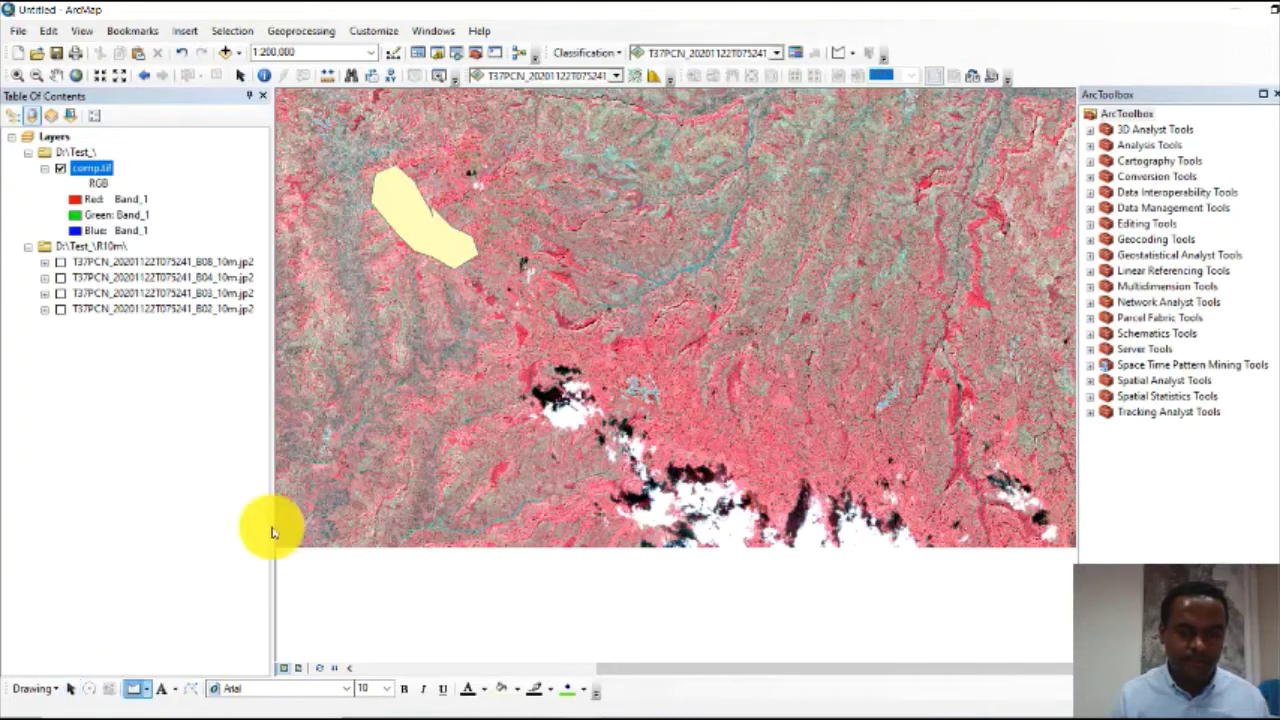
click(478, 183)
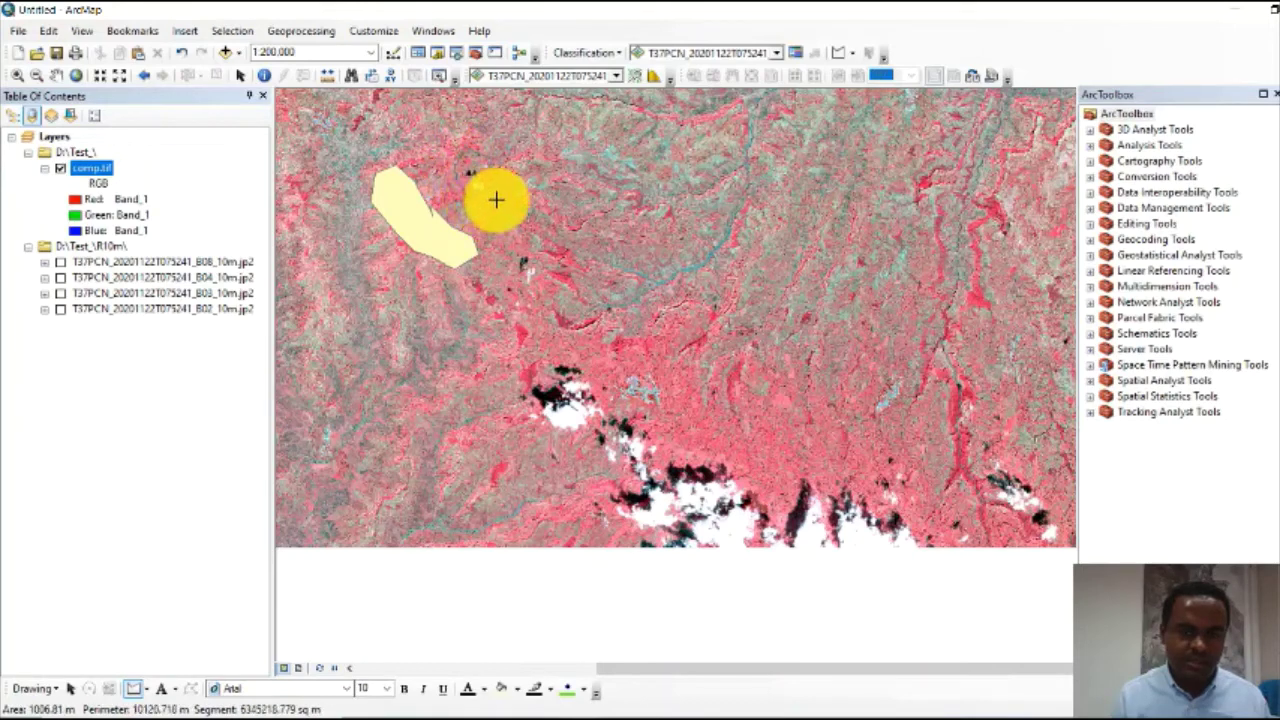
double_click(494, 204)
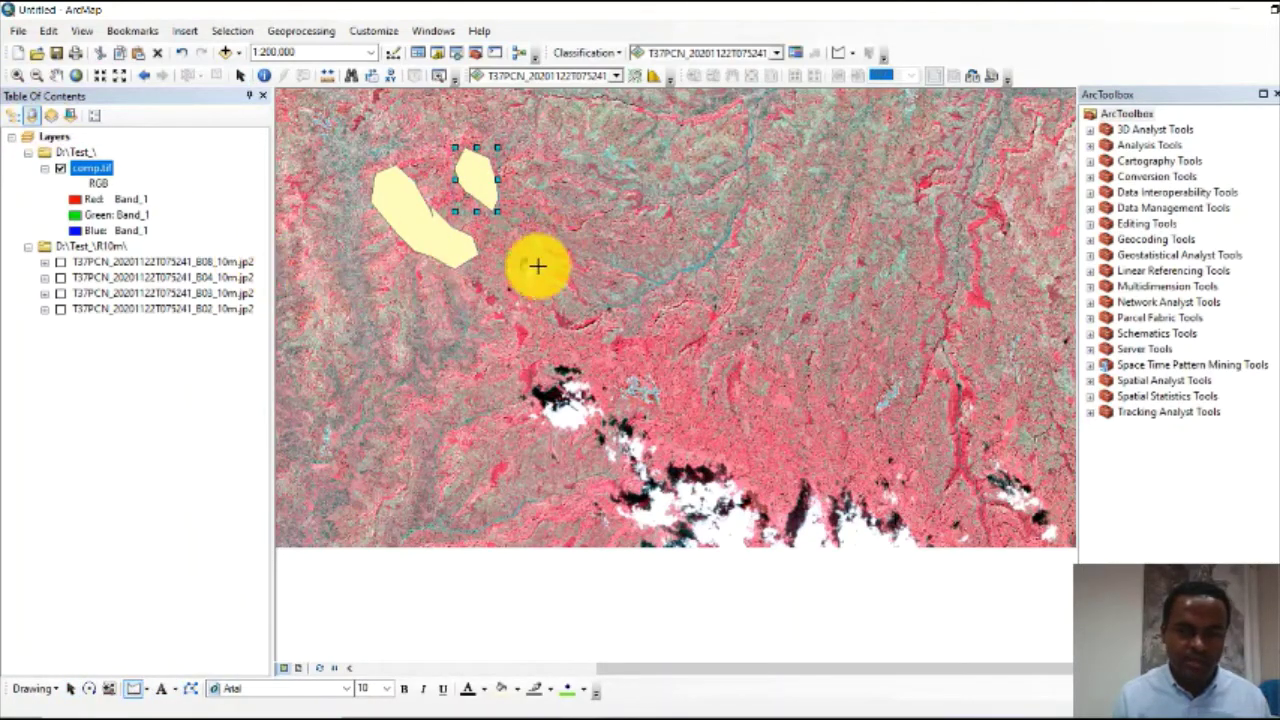
click(523, 262)
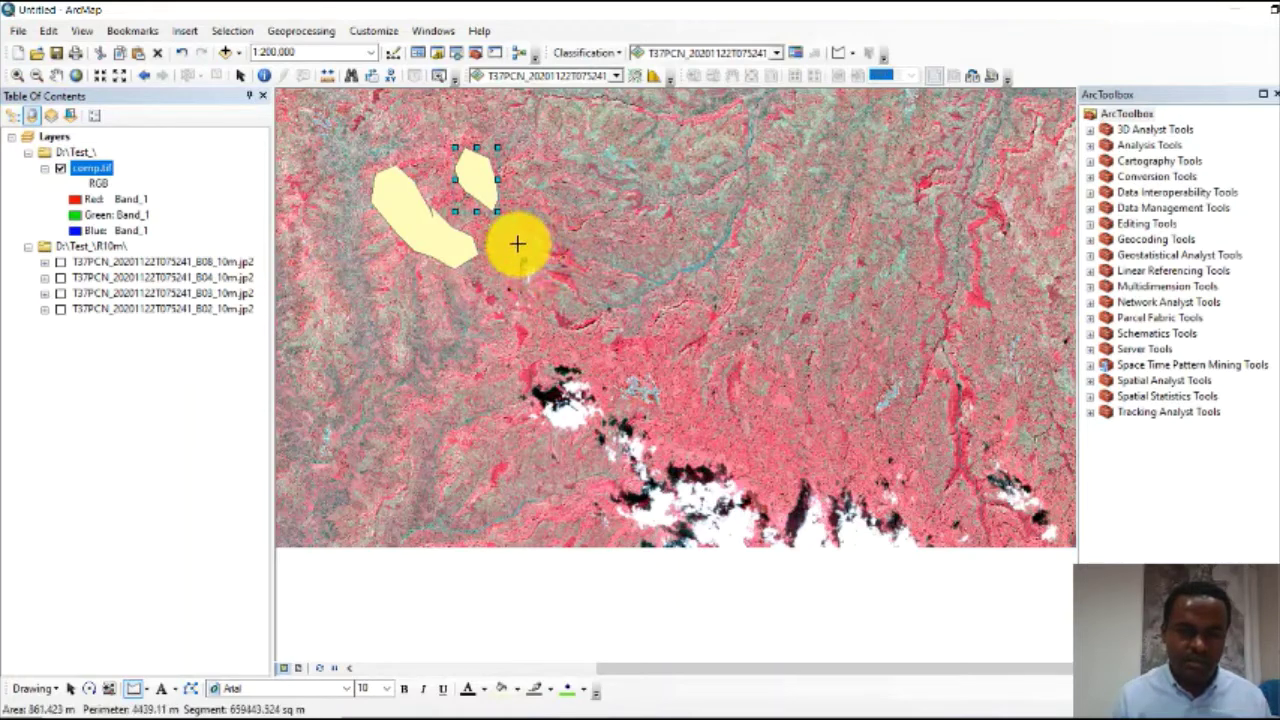
double_click(547, 290)
click(70, 688)
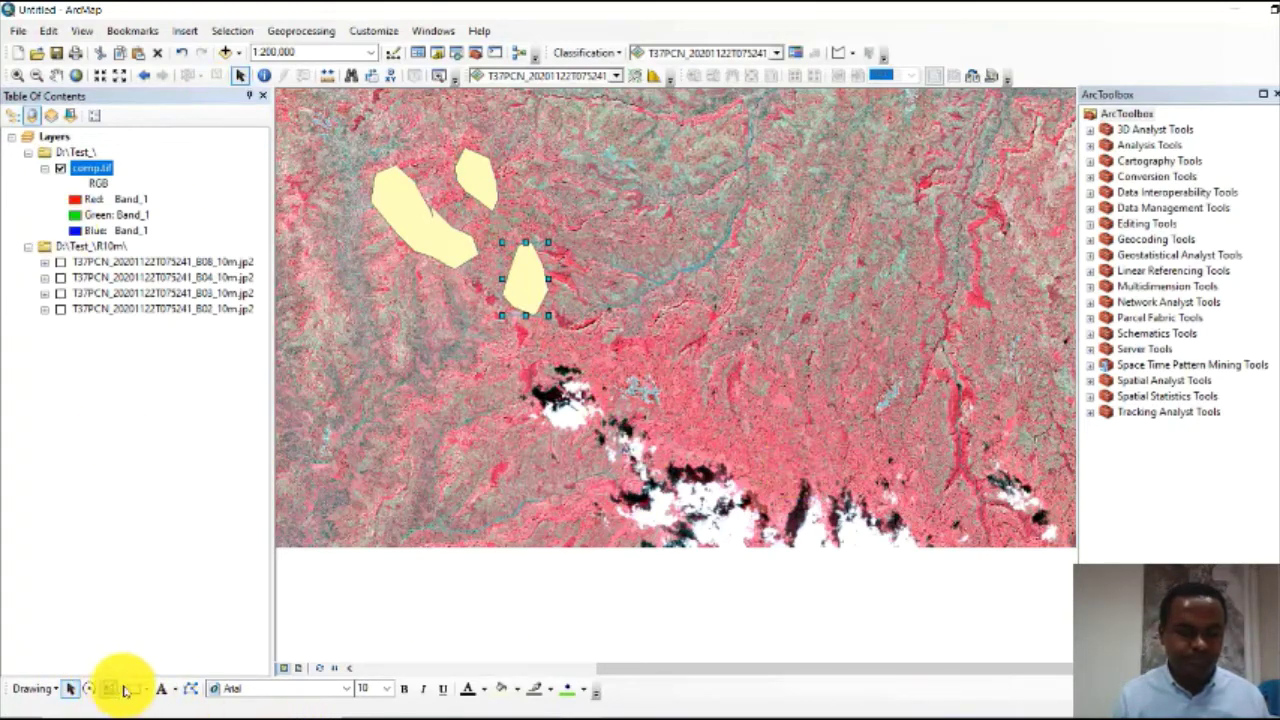
- Draw a large graphic polygon enclosing the cloud and shadow cluster along the image's southern edge, extending slightly past the image border
click(134, 688)
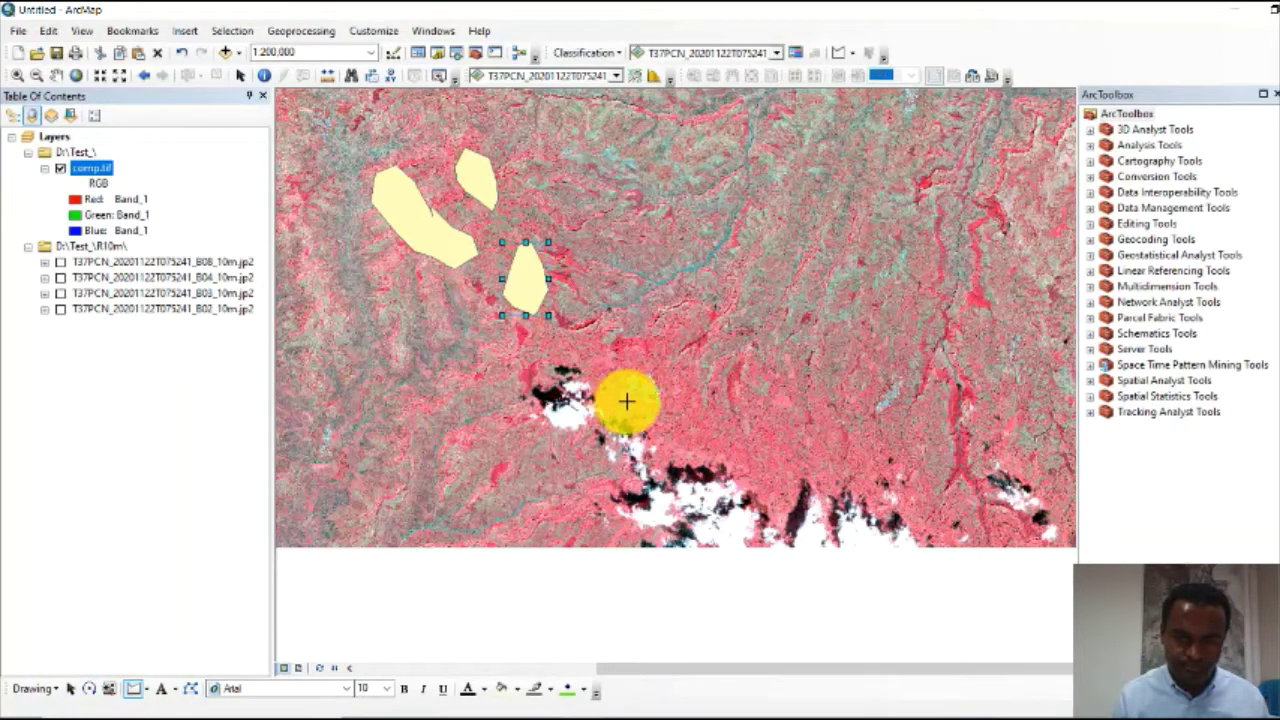
click(626, 401)
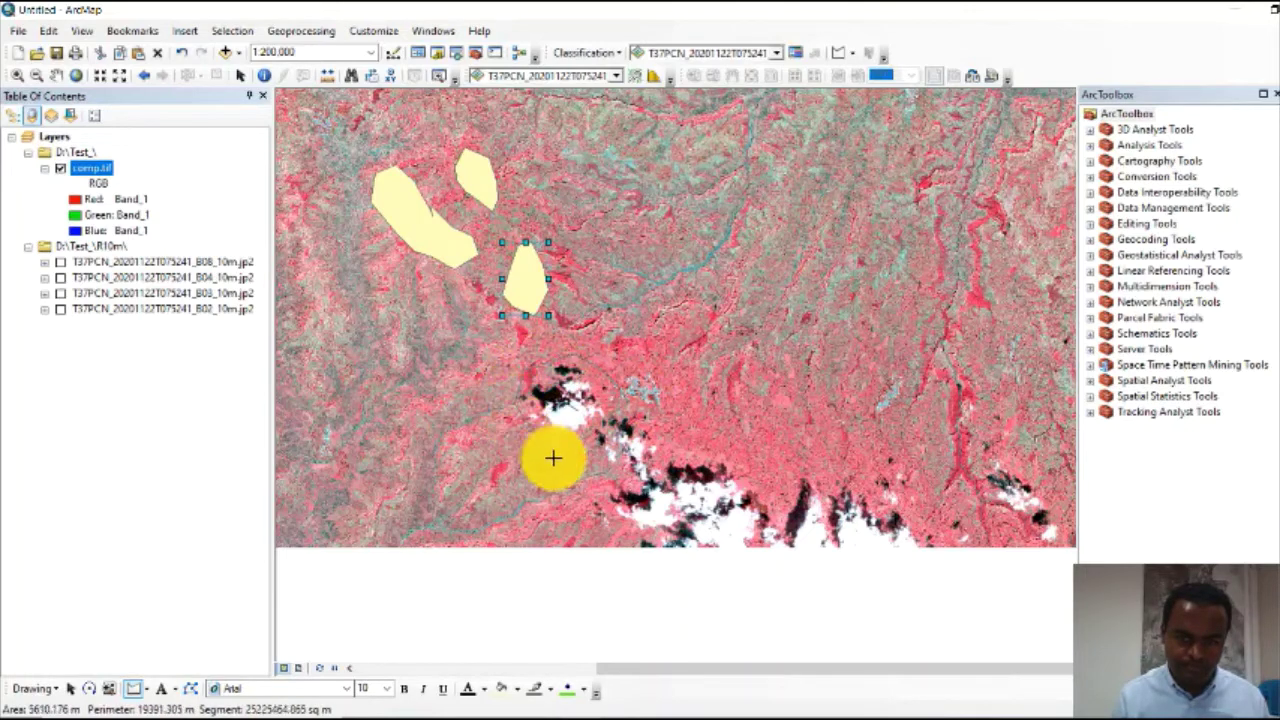
click(635, 555)
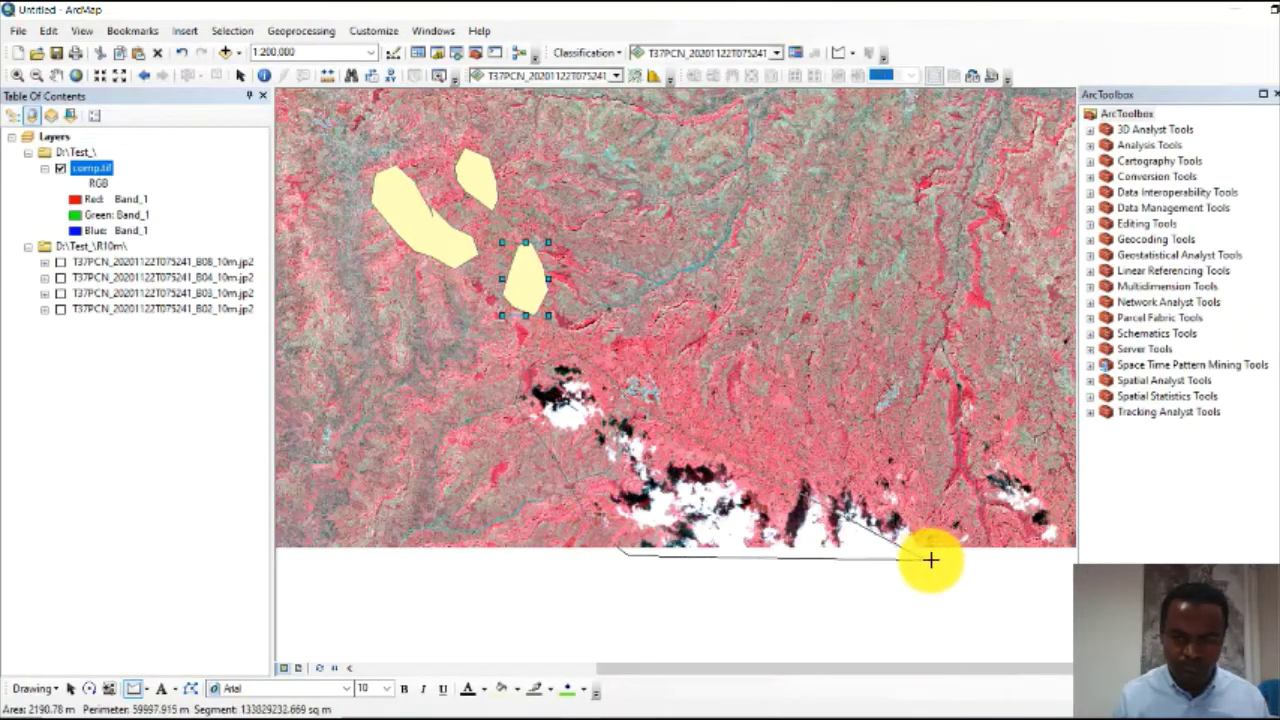
click(951, 561)
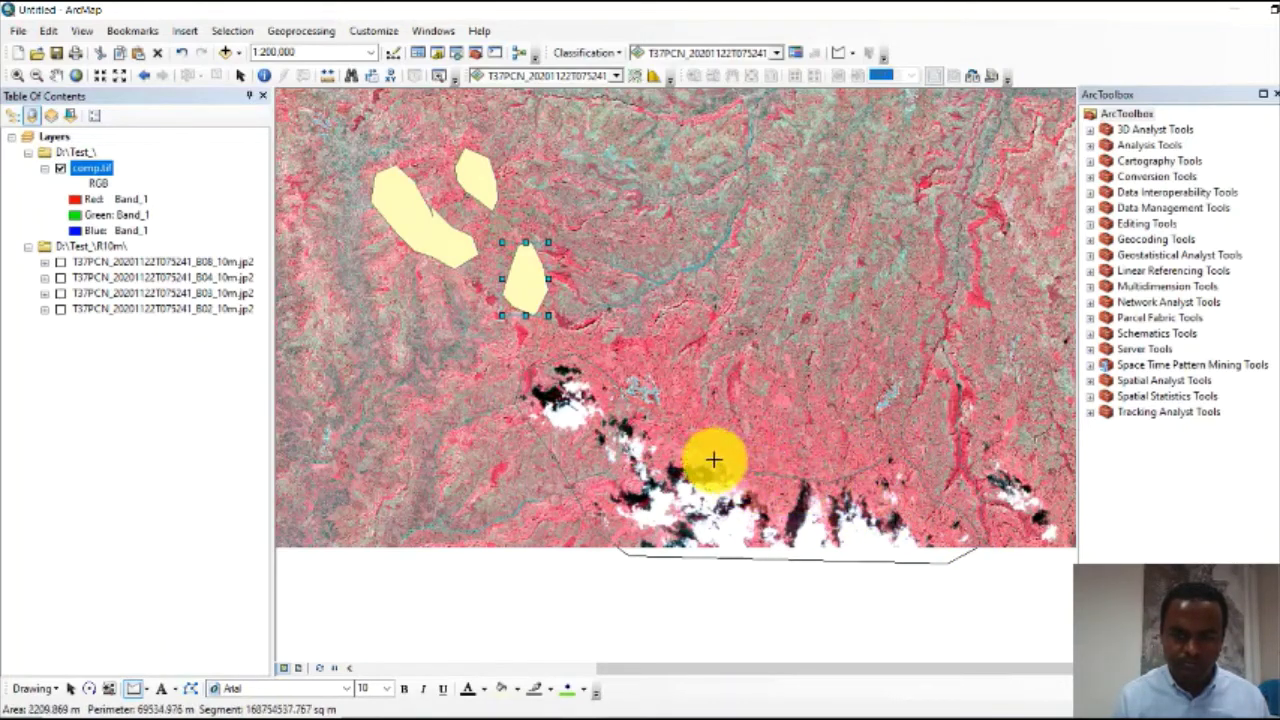
double_click(631, 403)
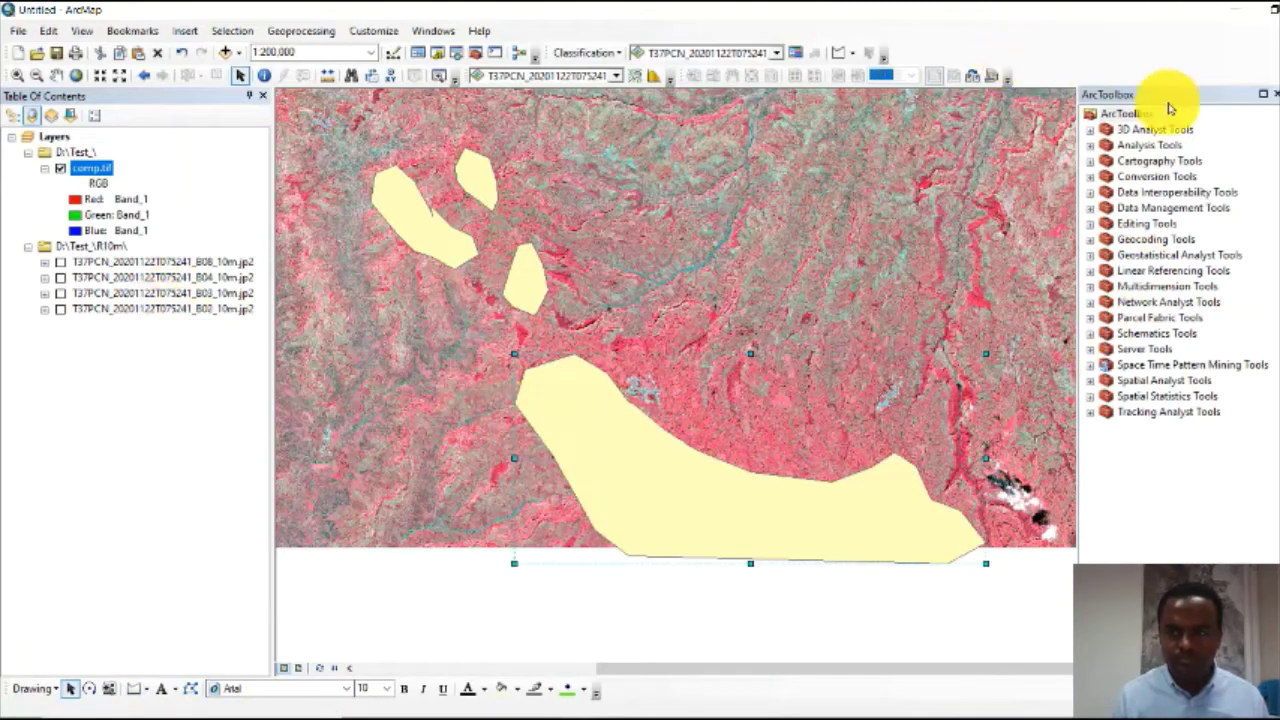
- Draw a graphic polygon around the cloud and shadow just east of the large southern-edge polygon
drag(1187, 103, 1220, 97)
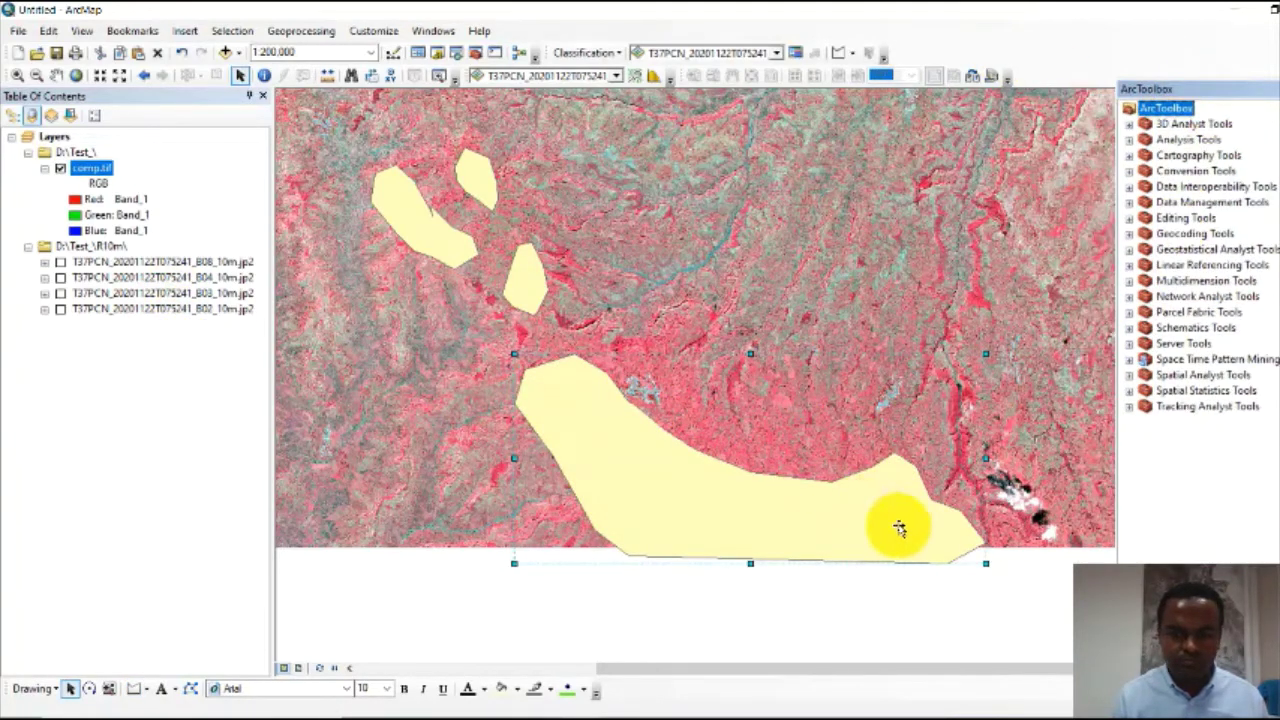
click(56, 75)
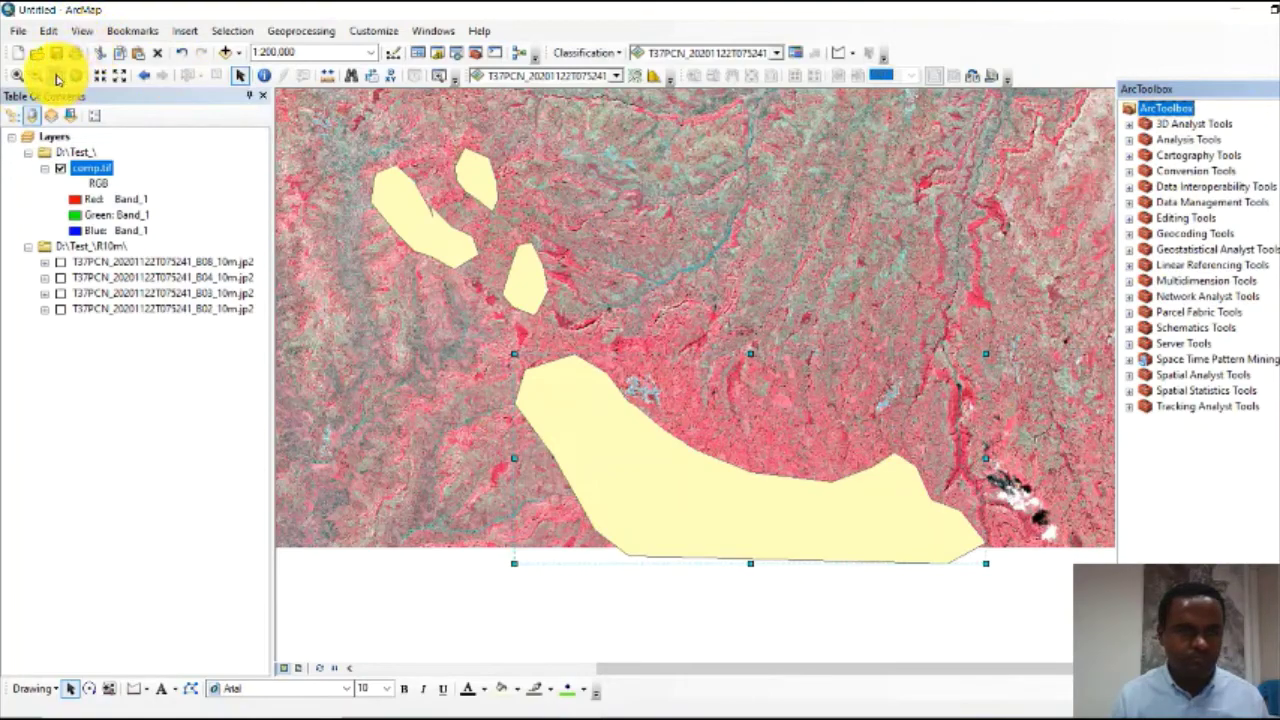
drag(994, 289, 700, 234)
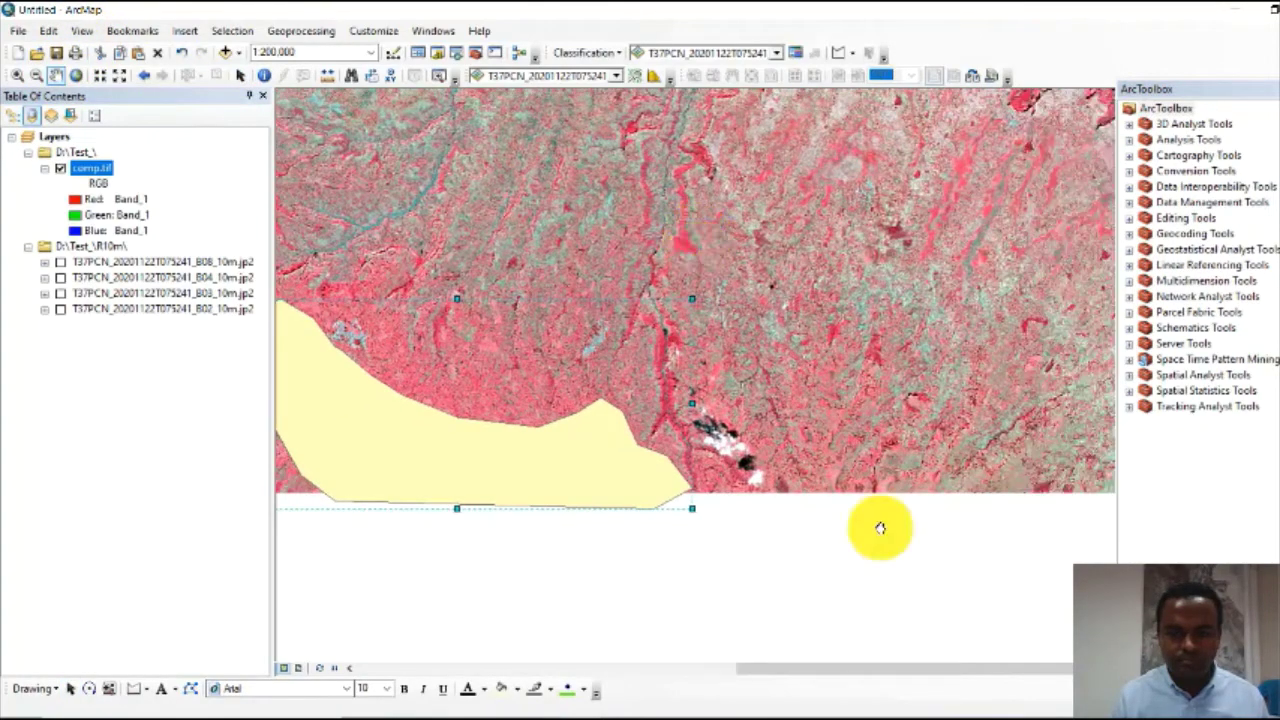
click(136, 690)
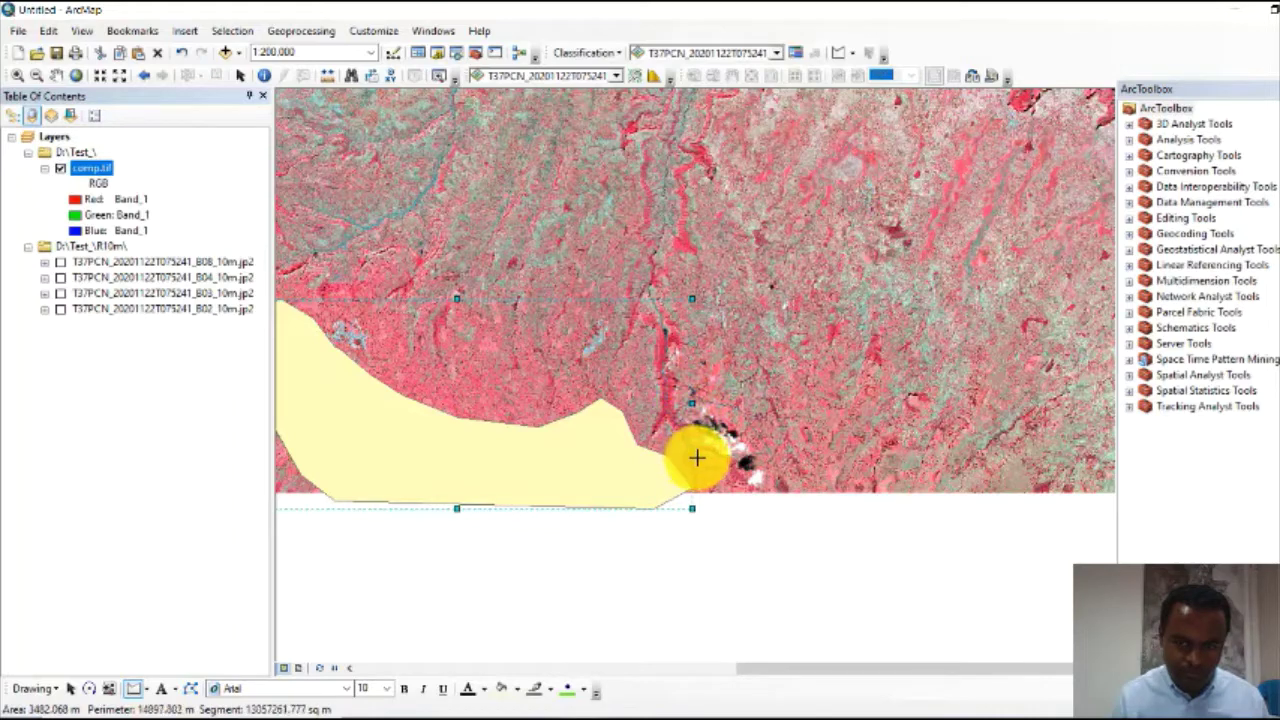
double_click(786, 479)
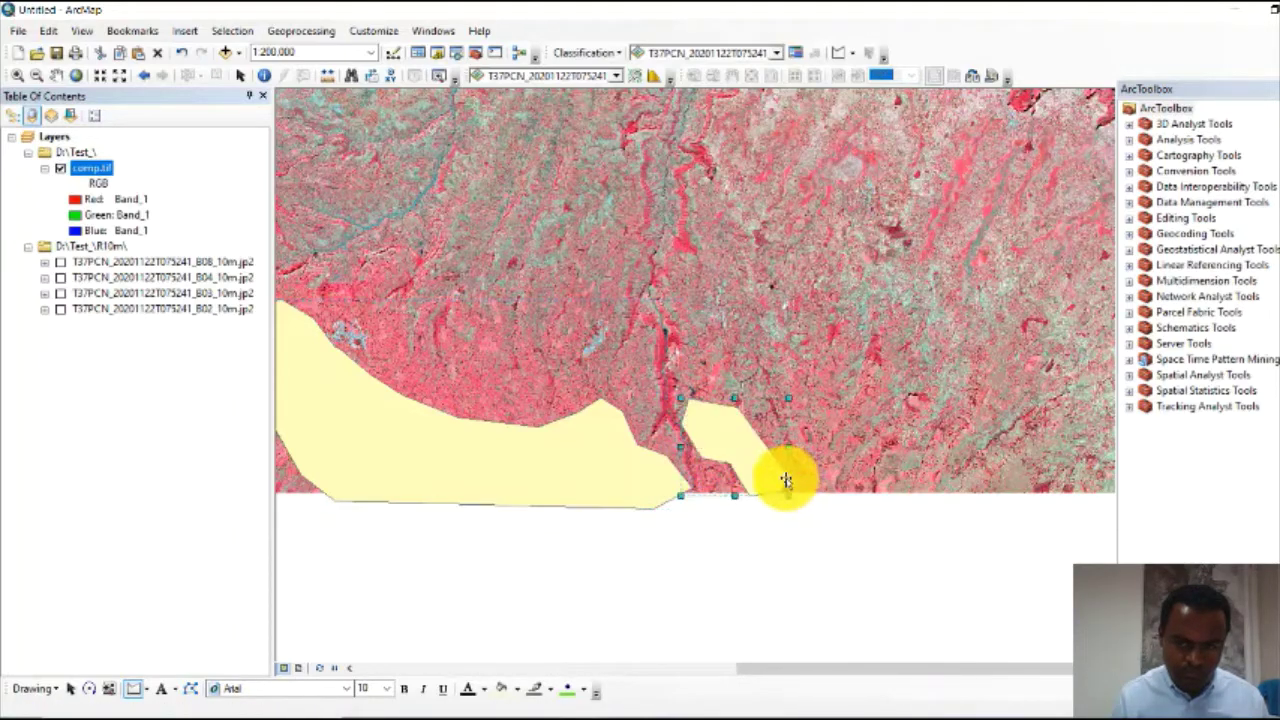
- Draw separate small graphic polygons around the bright cloud patch beside the river and the dark shadow on the river north-west of it
scroll(668, 375, up, 2)
scroll(668, 375, up, 3)
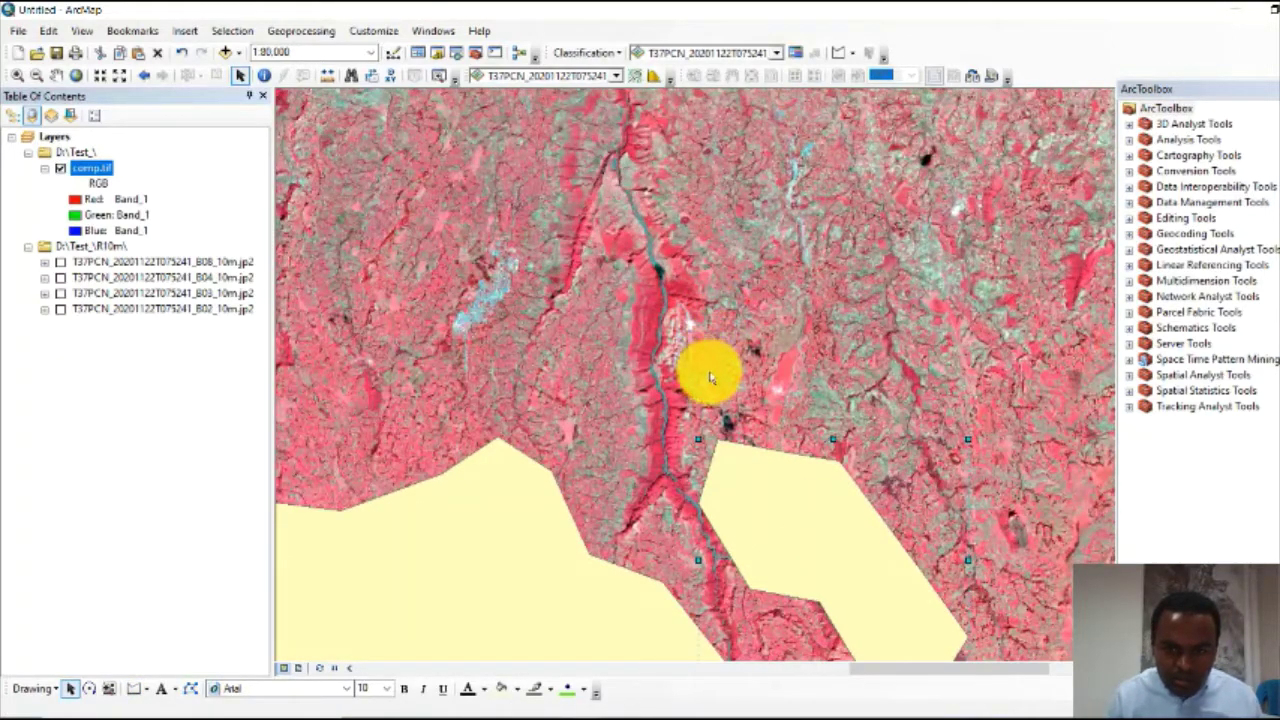
scroll(709, 377, up, 1)
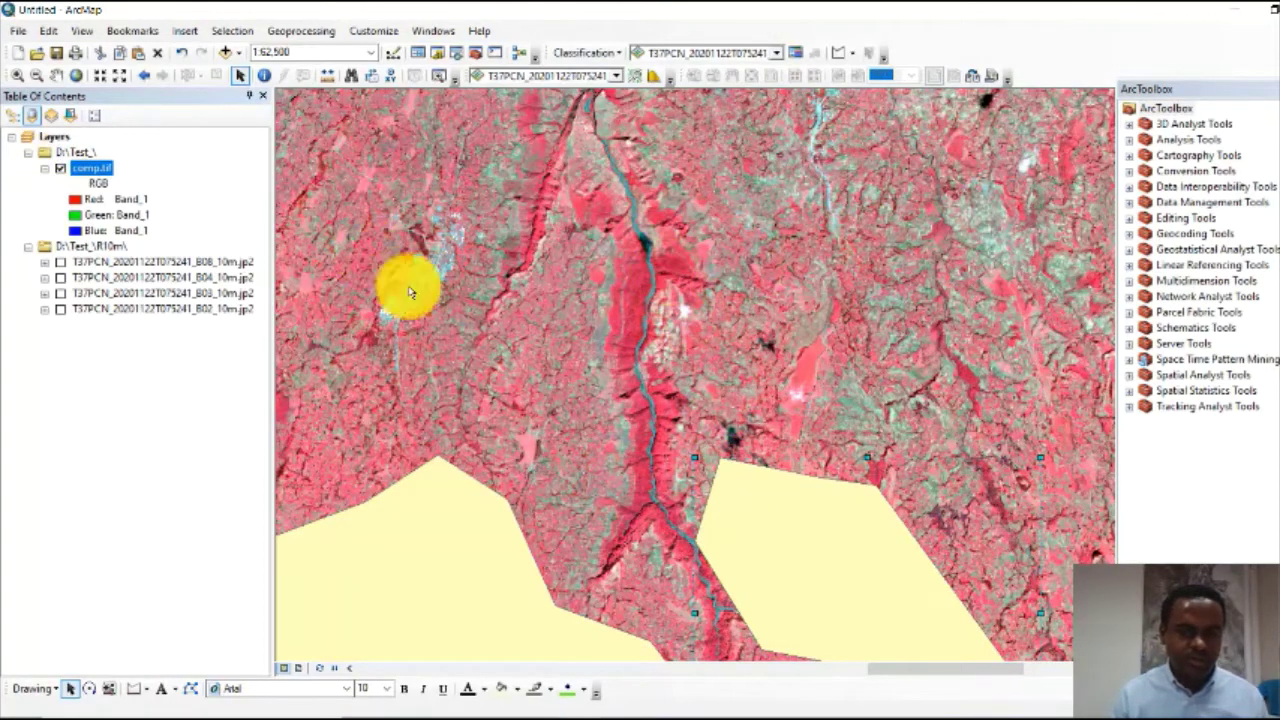
click(134, 689)
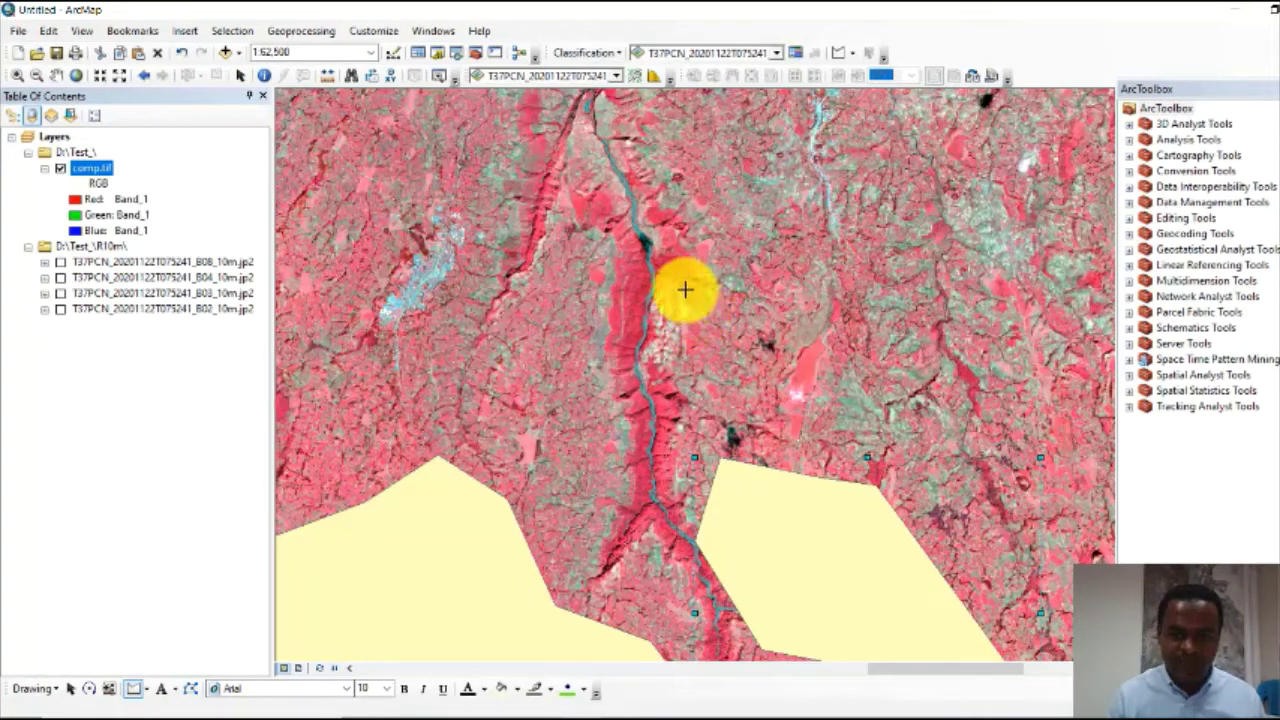
drag(685, 290, 701, 329)
double_click(705, 320)
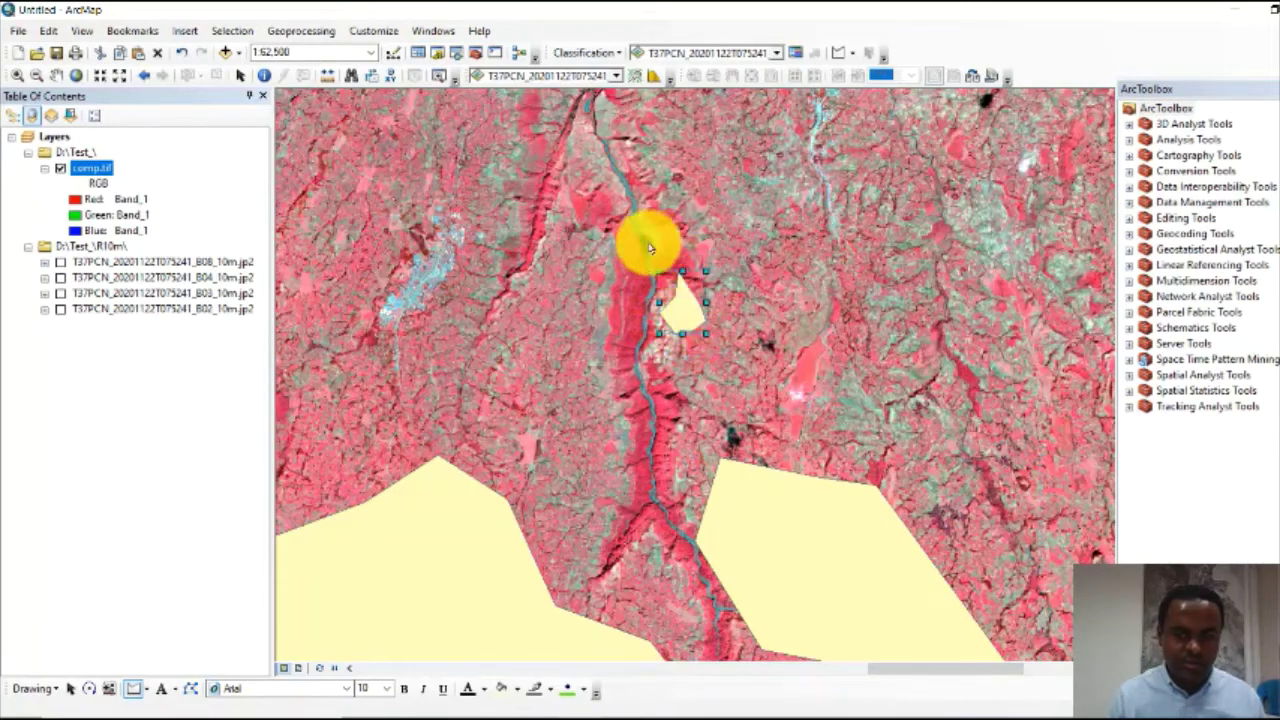
click(135, 688)
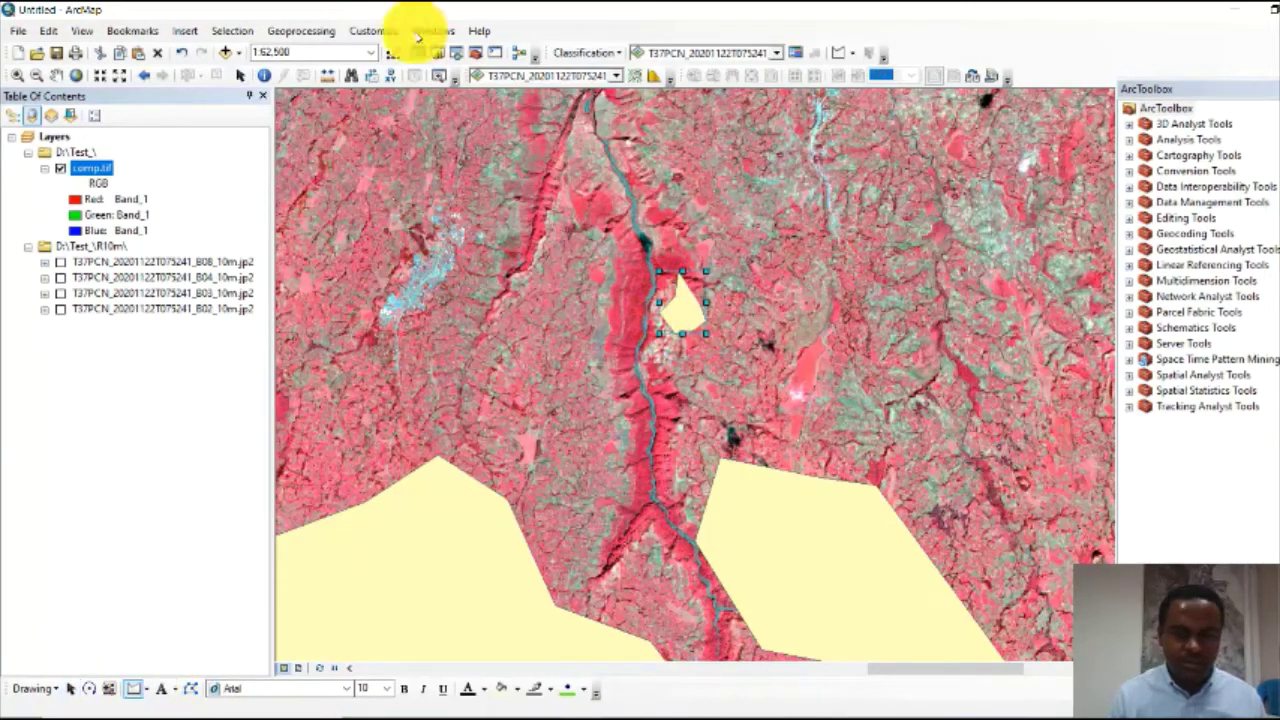
mouse_move(655, 243)
mouse_down()
mouse_move(642, 223)
mouse_move(629, 257)
mouse_move(651, 263)
mouse_up()
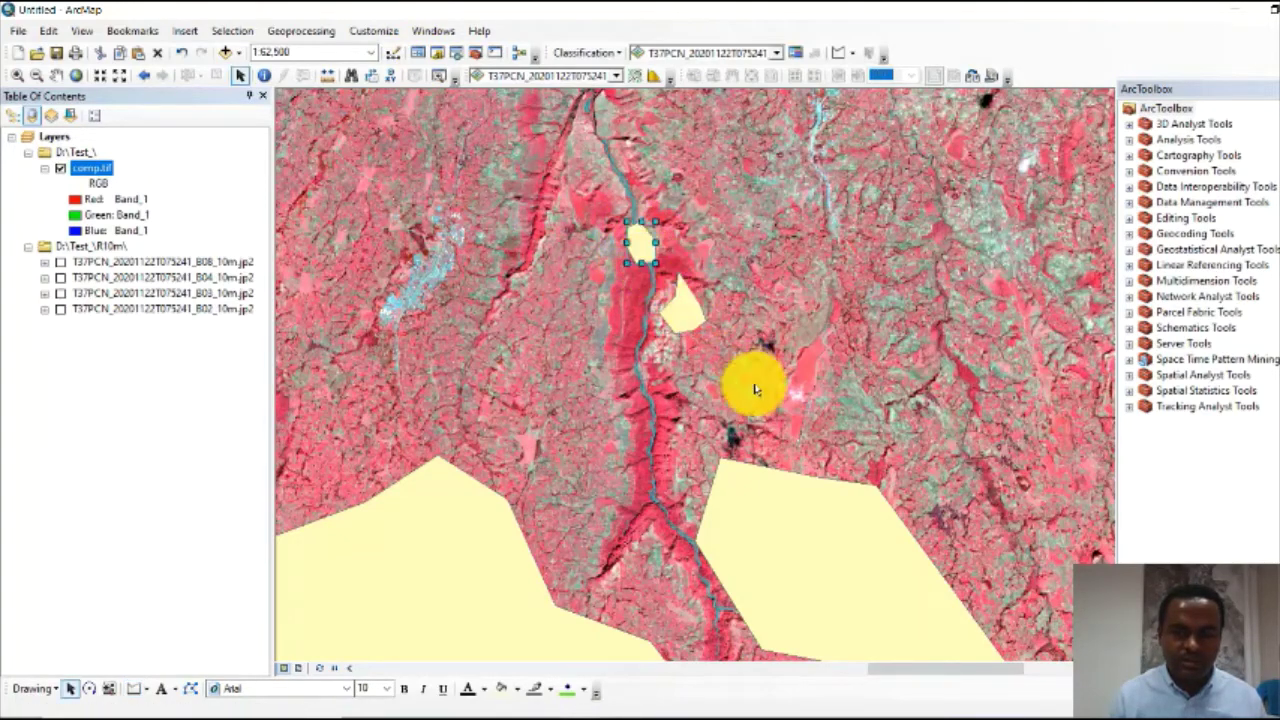
- Draw a graphic polygon around the small dark shadow directly north of the polygon east of the river
click(133, 689)
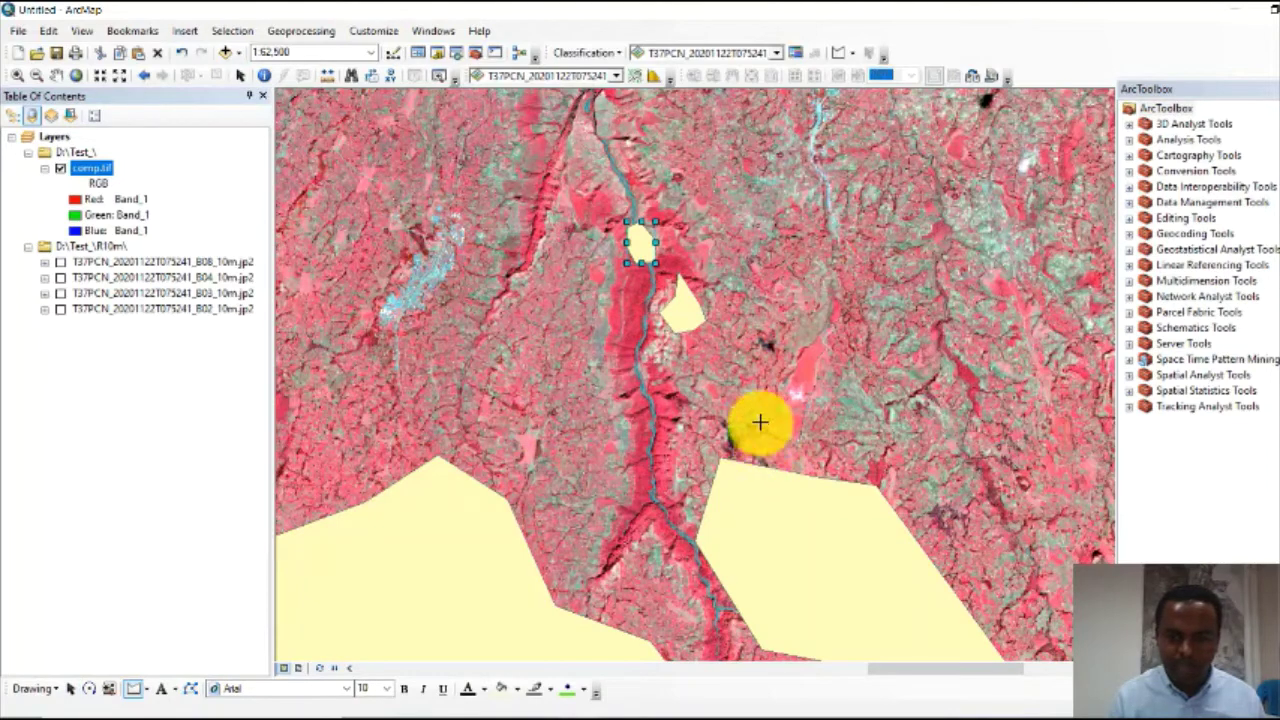
mouse_move(760, 409)
mouse_down()
mouse_move(711, 409)
mouse_move(710, 434)
mouse_up()
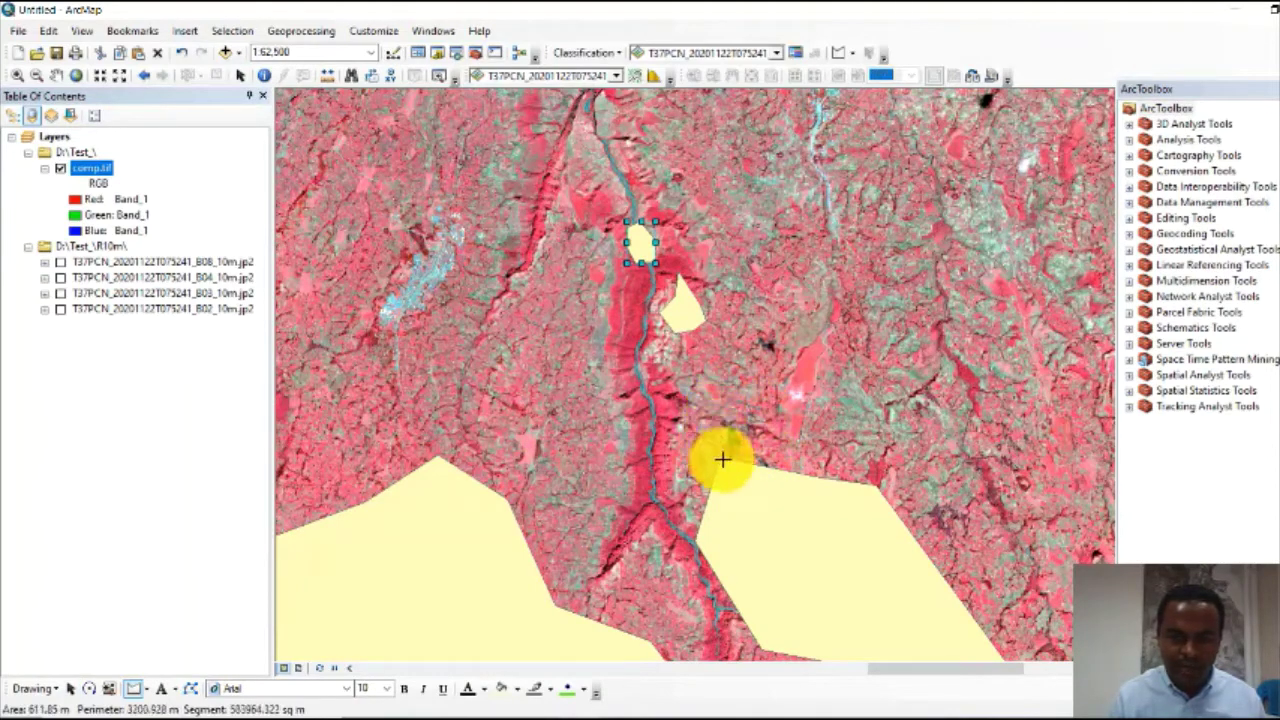
drag(768, 465, 771, 443)
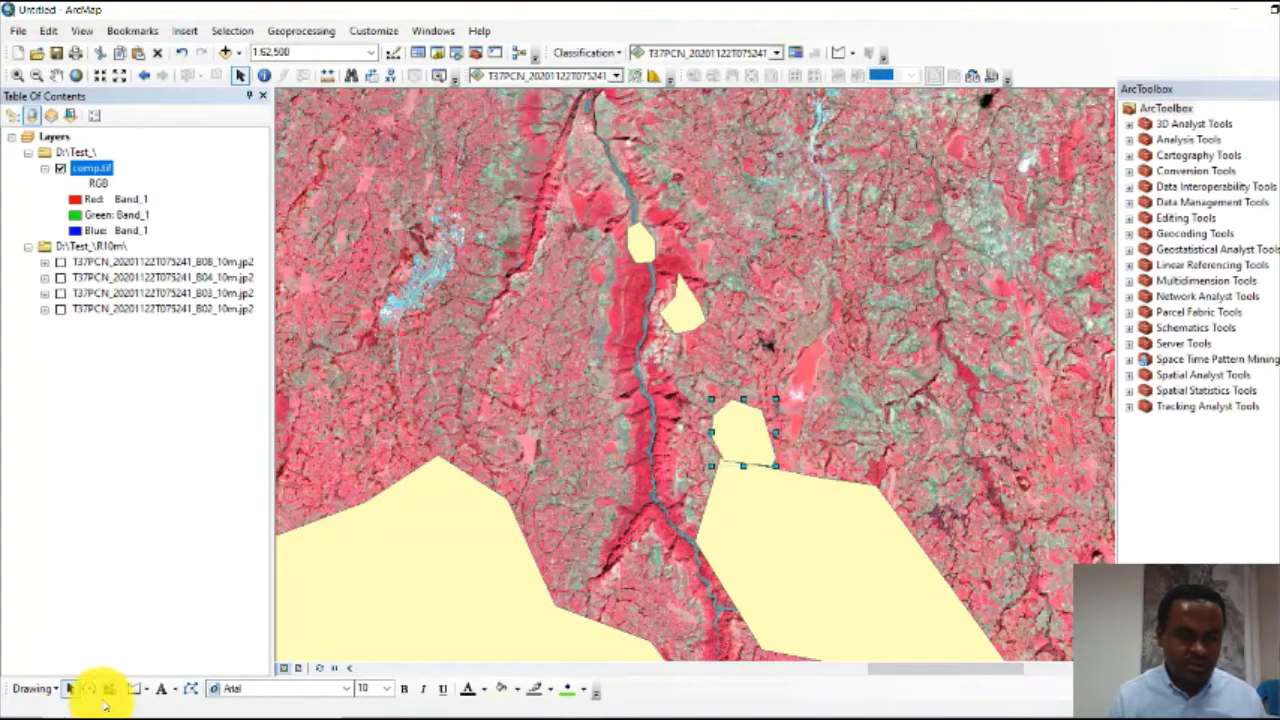
- Draw separate small graphic polygons around the isolated small cloud far north-east of the river and its dark shadow to the north-west
click(135, 690)
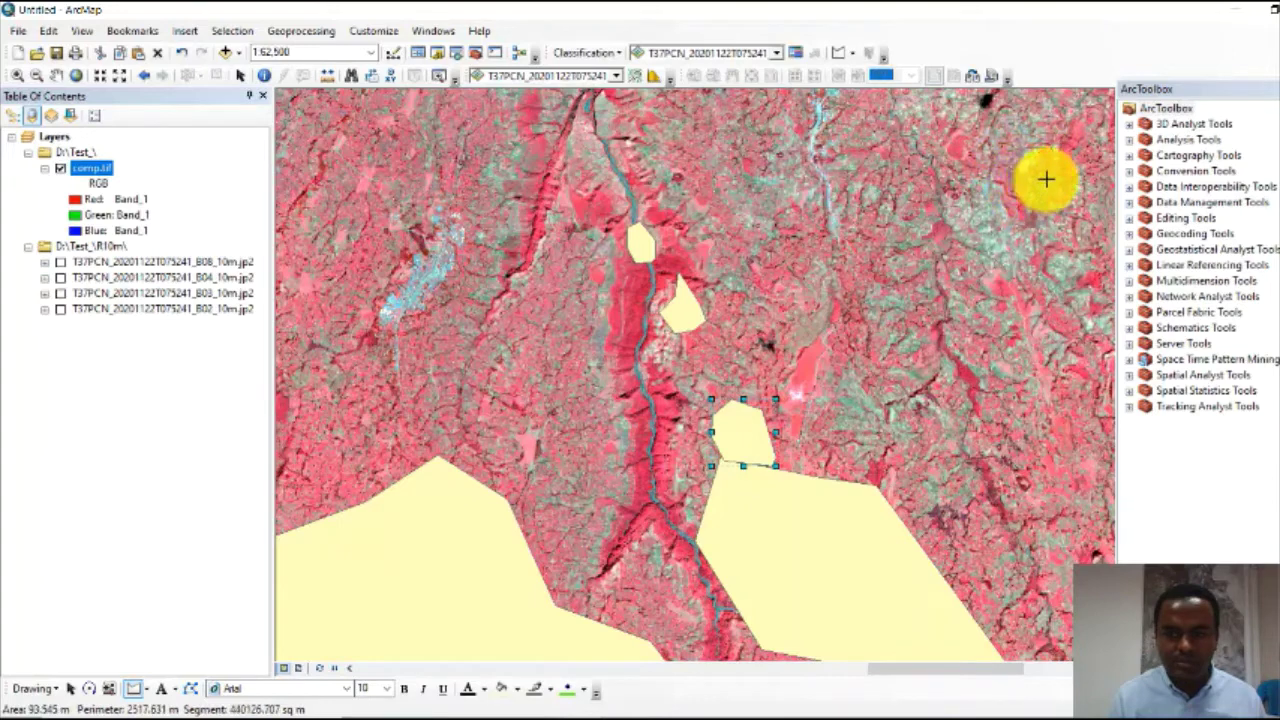
mouse_move(1045, 179)
mouse_down()
mouse_move(1049, 166)
mouse_move(1002, 150)
mouse_up()
scroll(995, 253, up, 1)
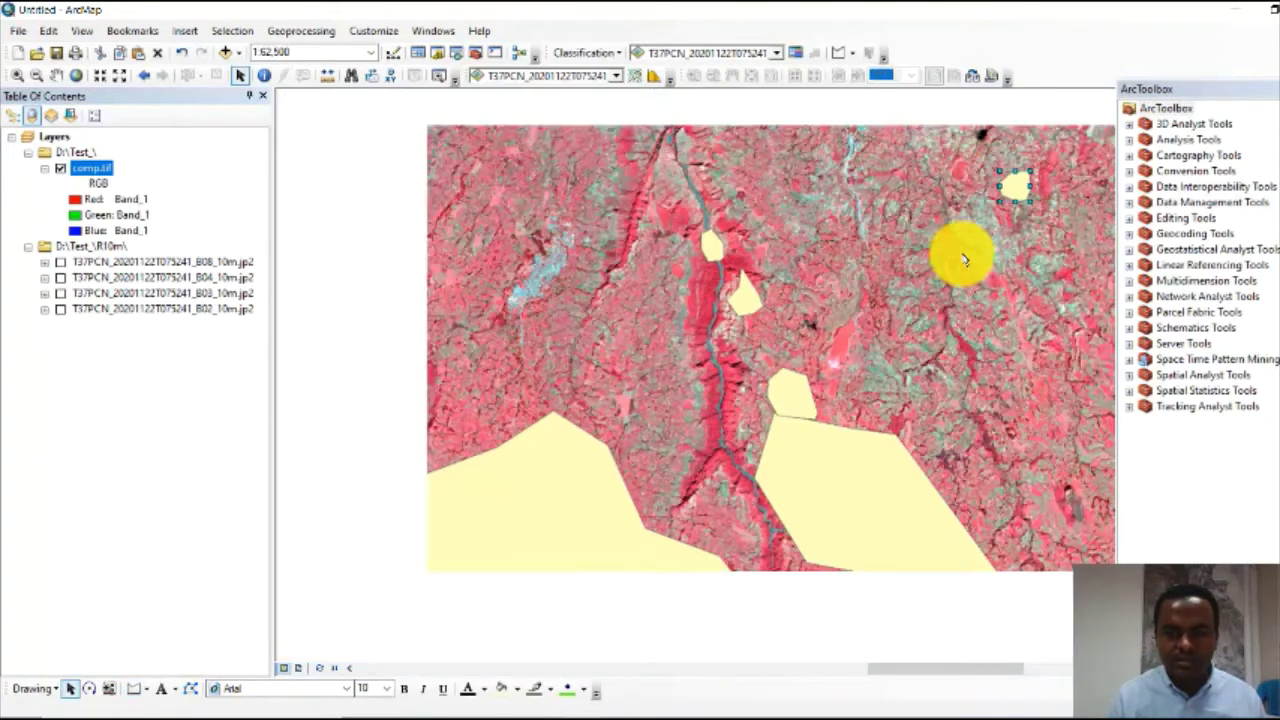
click(132, 689)
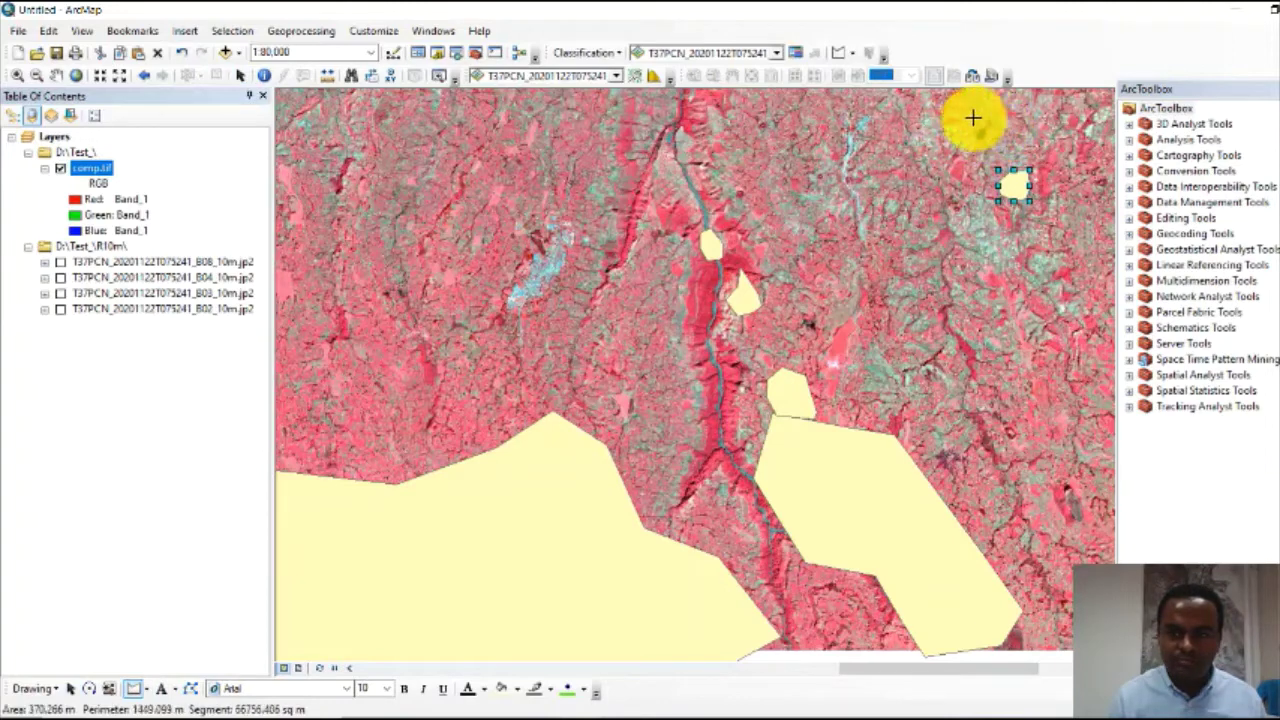
double_click(985, 147)
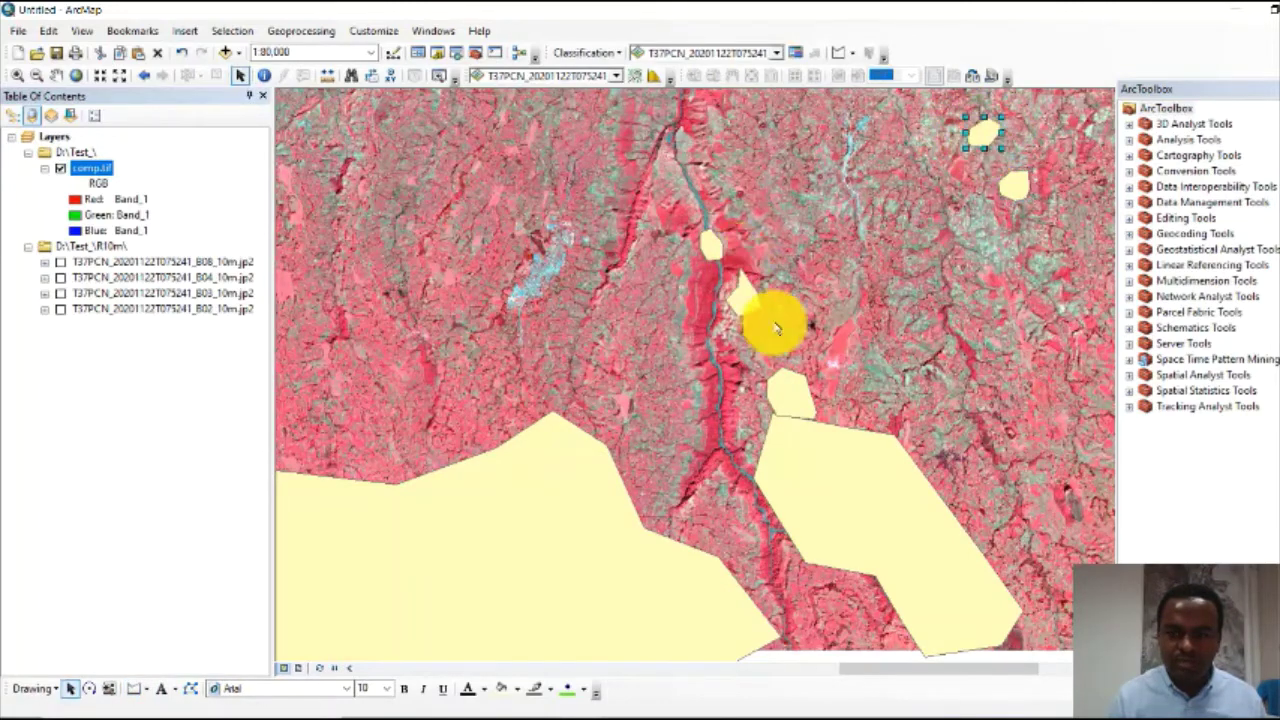
- Examine the polygon coverage across the whole composite image for clouds that are not yet outlined
scroll(678, 296, up, 5)
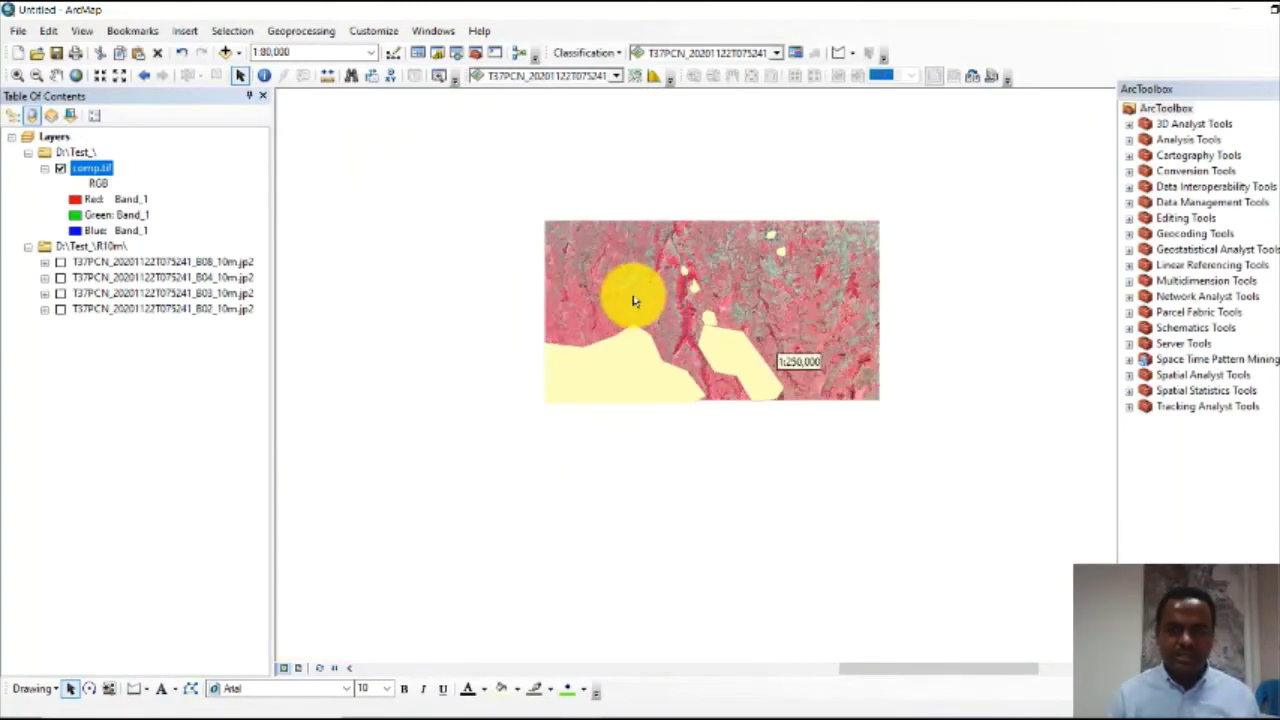
scroll(737, 366, down, 2)
scroll(660, 397, up, 2)
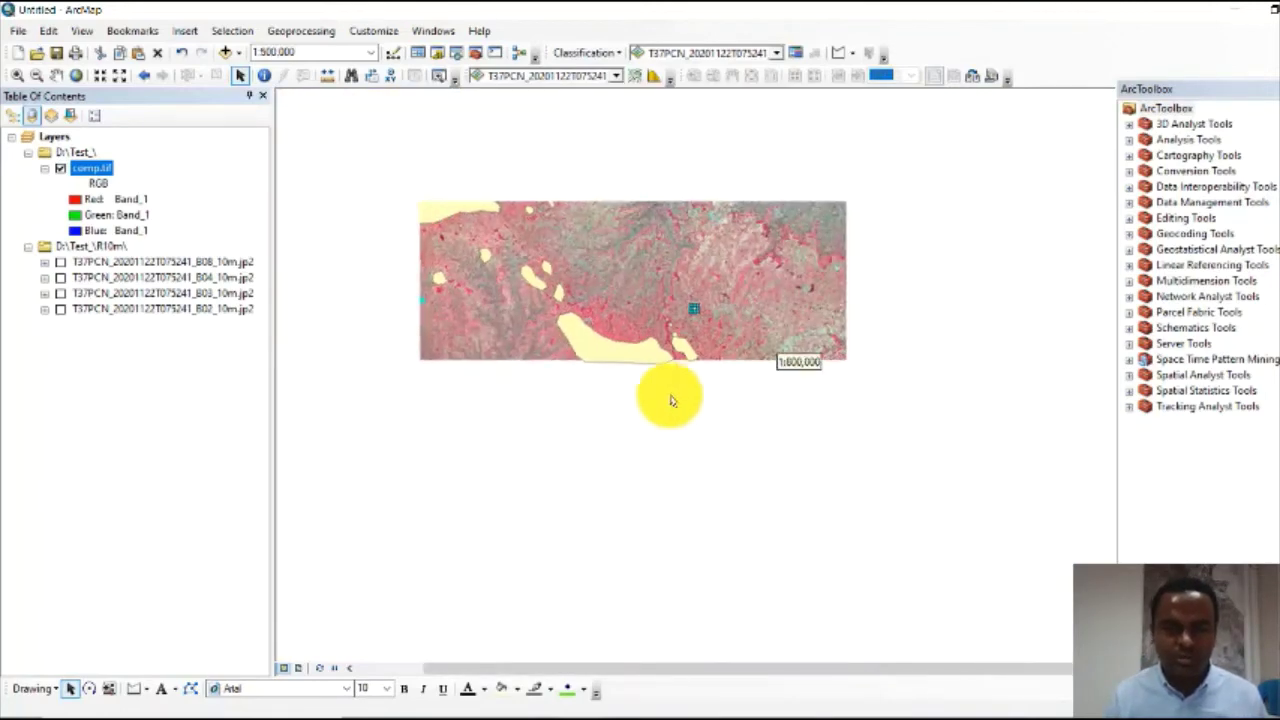
scroll(545, 187, down, 2)
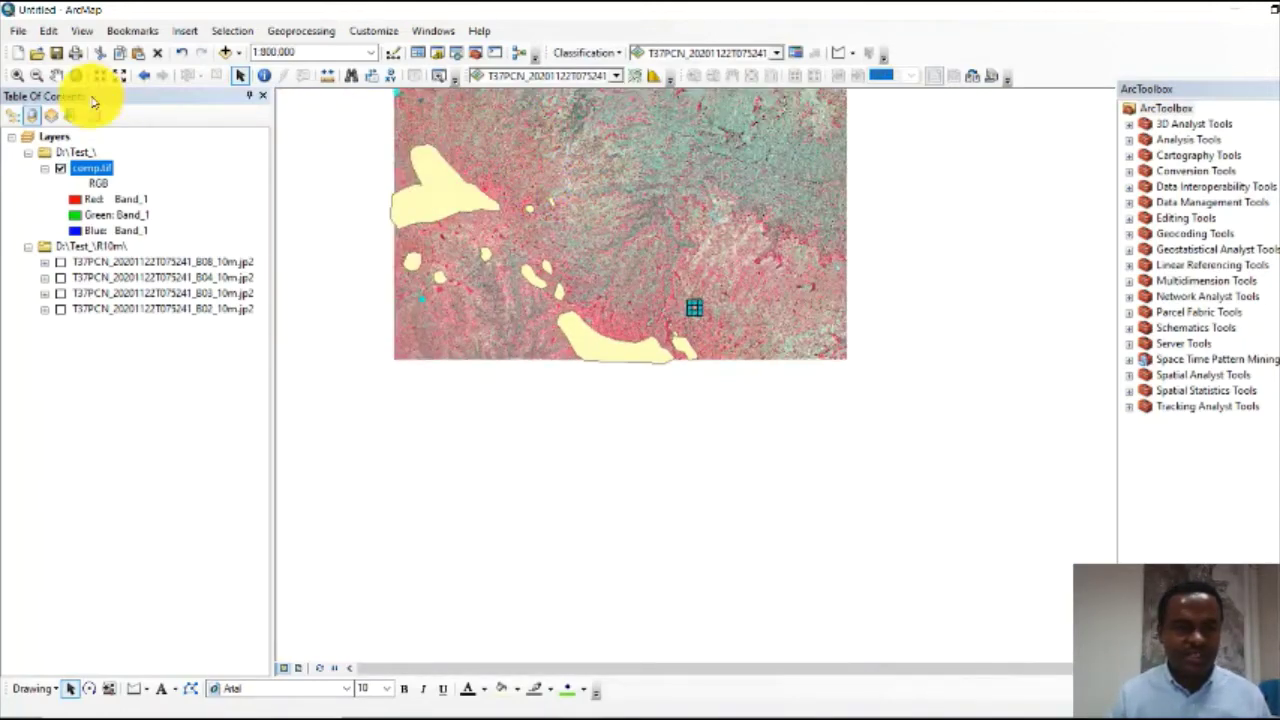
- Select all the cloud and shadow polygon graphics on the composite image and group them into one graphic
click(56, 75)
drag(484, 202, 556, 370)
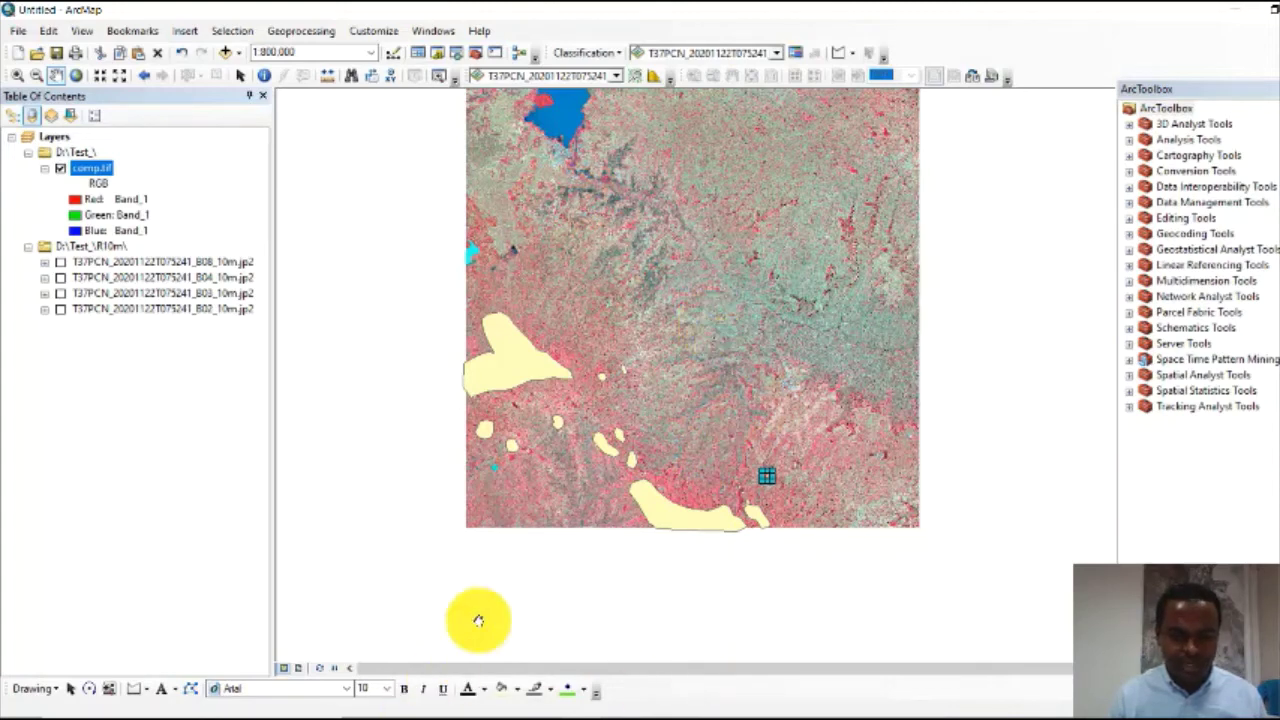
drag(480, 623, 579, 594)
drag(786, 398, 560, 526)
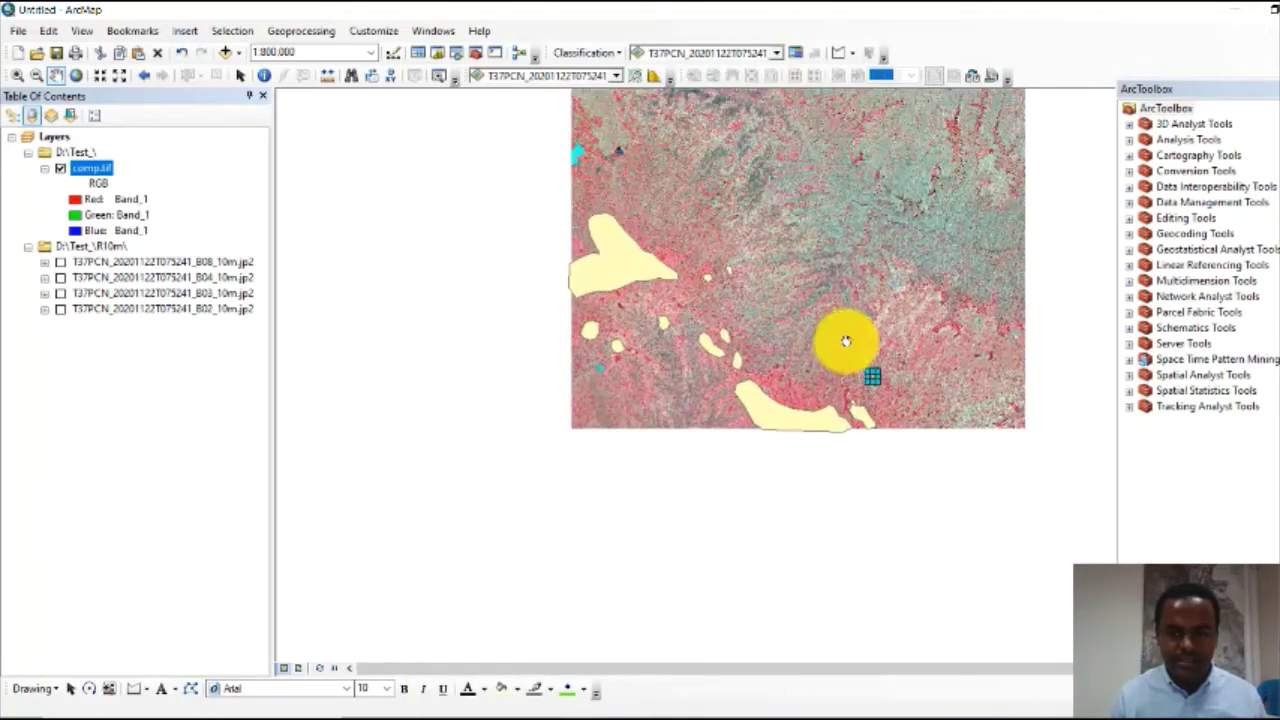
click(71, 688)
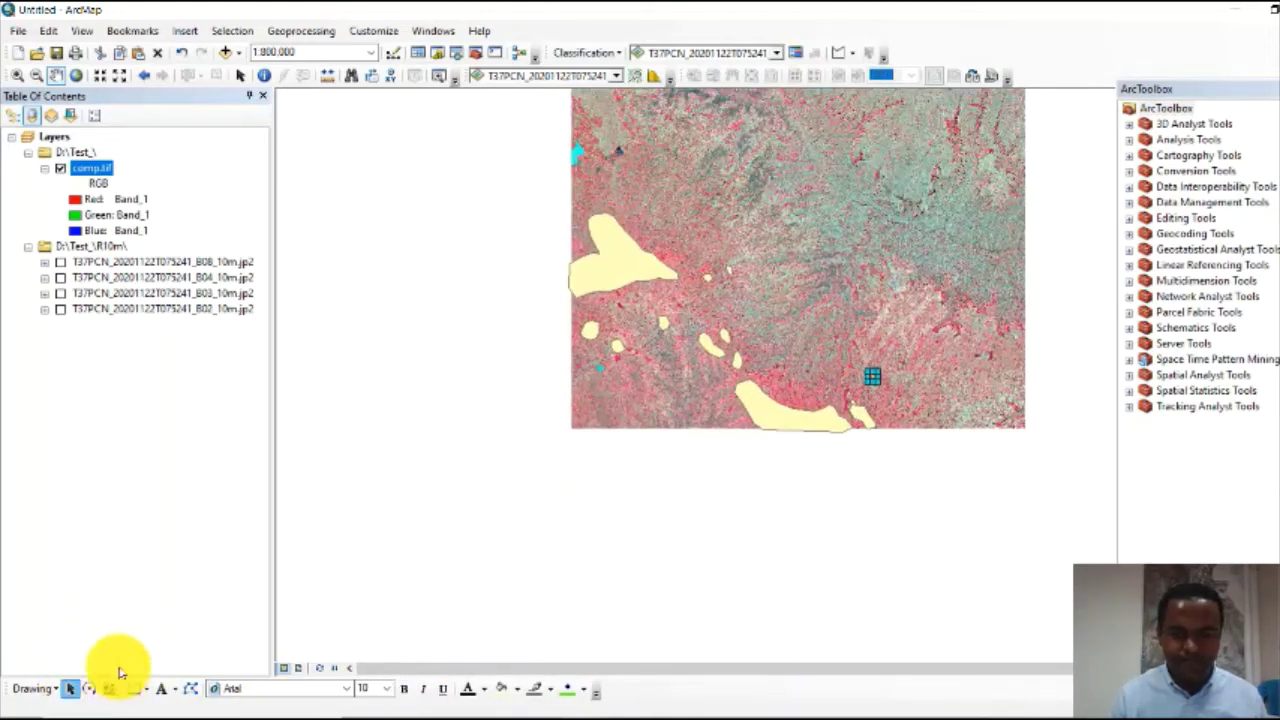
drag(489, 186, 966, 472)
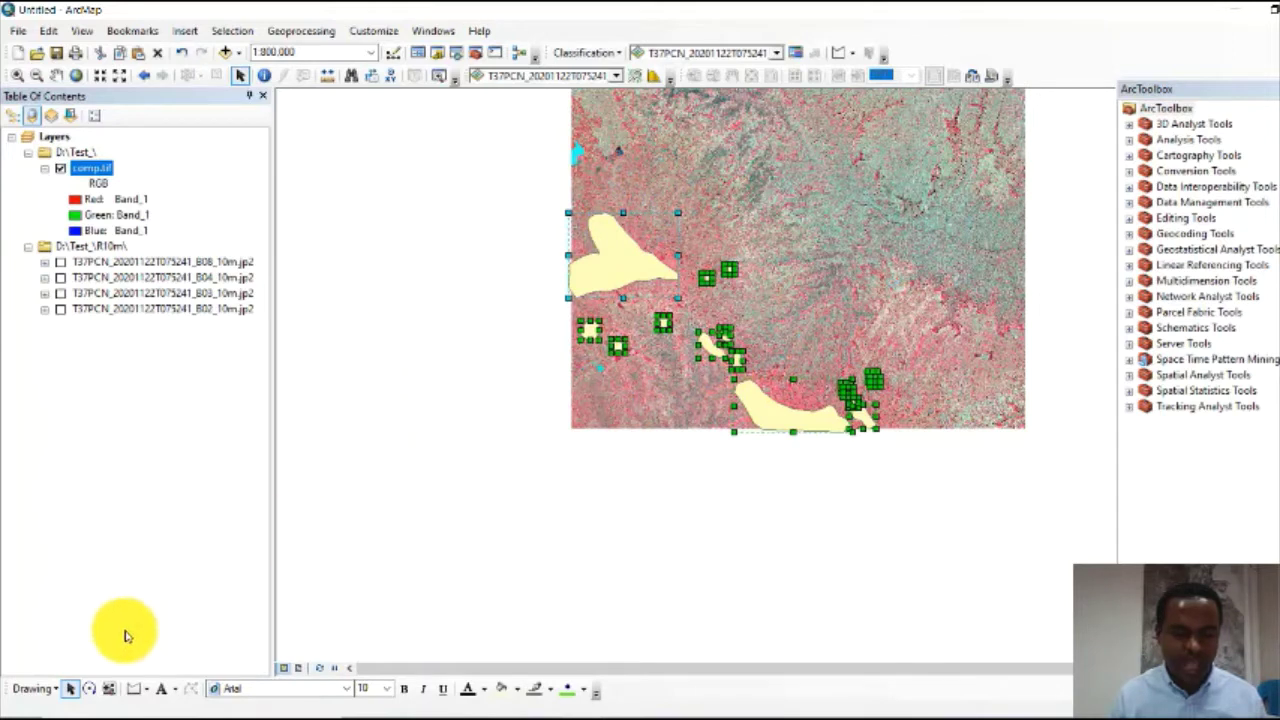
right_click(637, 267)
click(716, 395)
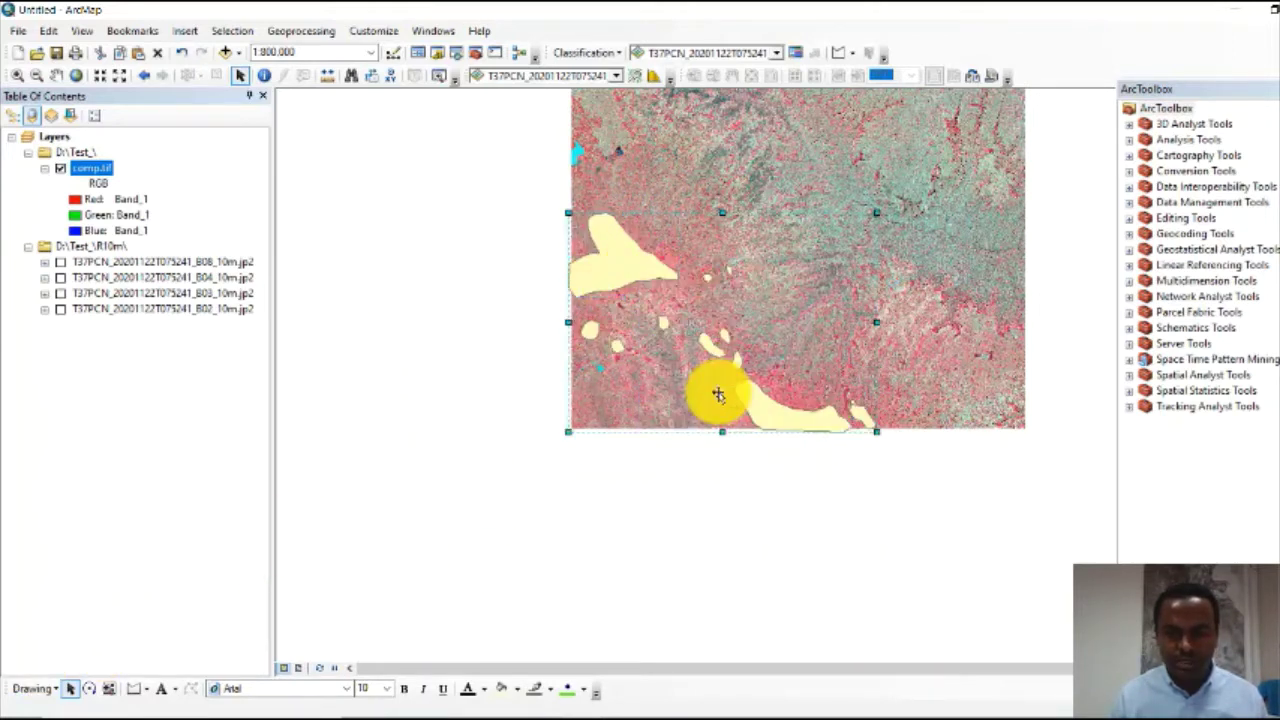
- Convert the grouped polygon graphics to a shapefile named mask_layer in the Test_ folder and add it to the map
click(57, 694)
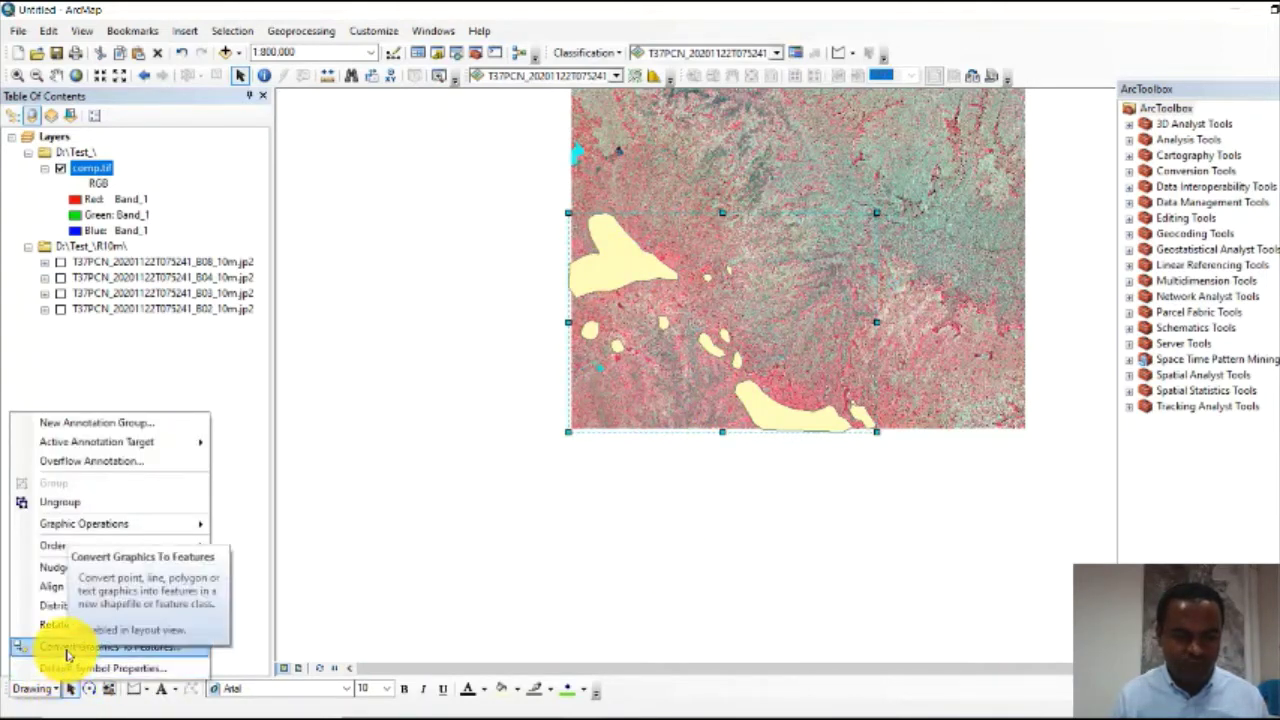
click(143, 653)
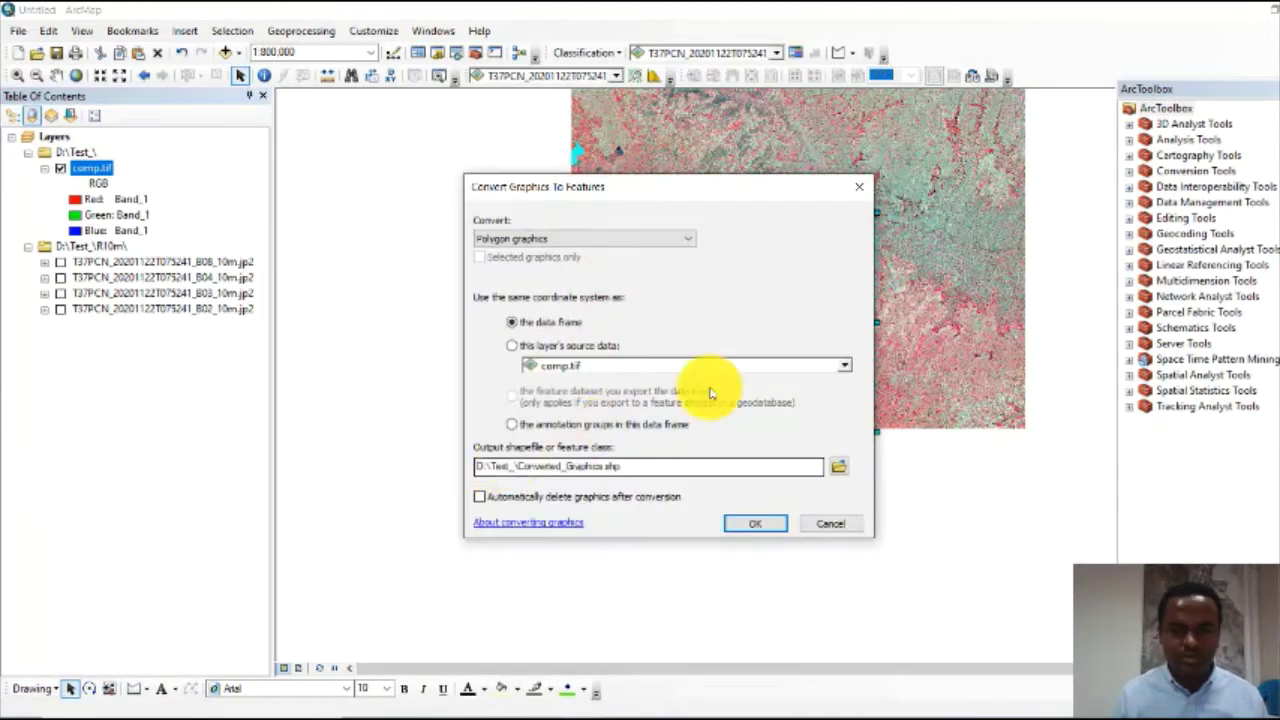
click(837, 468)
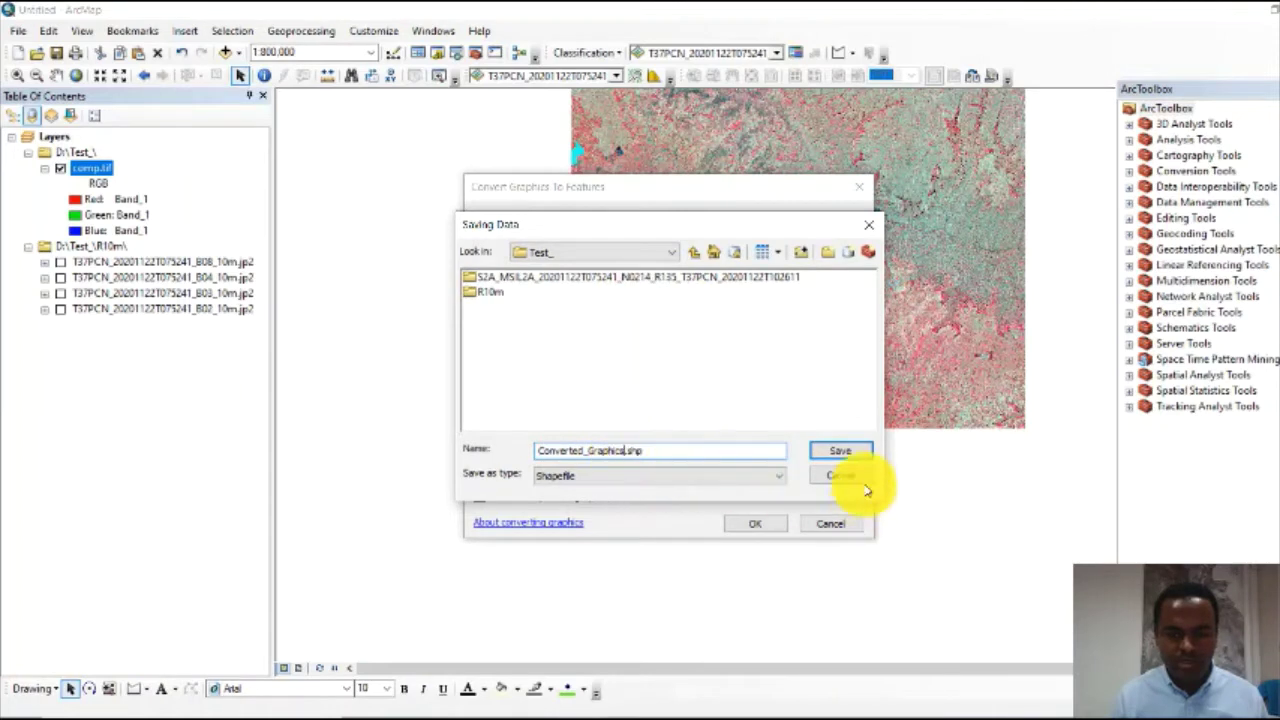
click(840, 456)
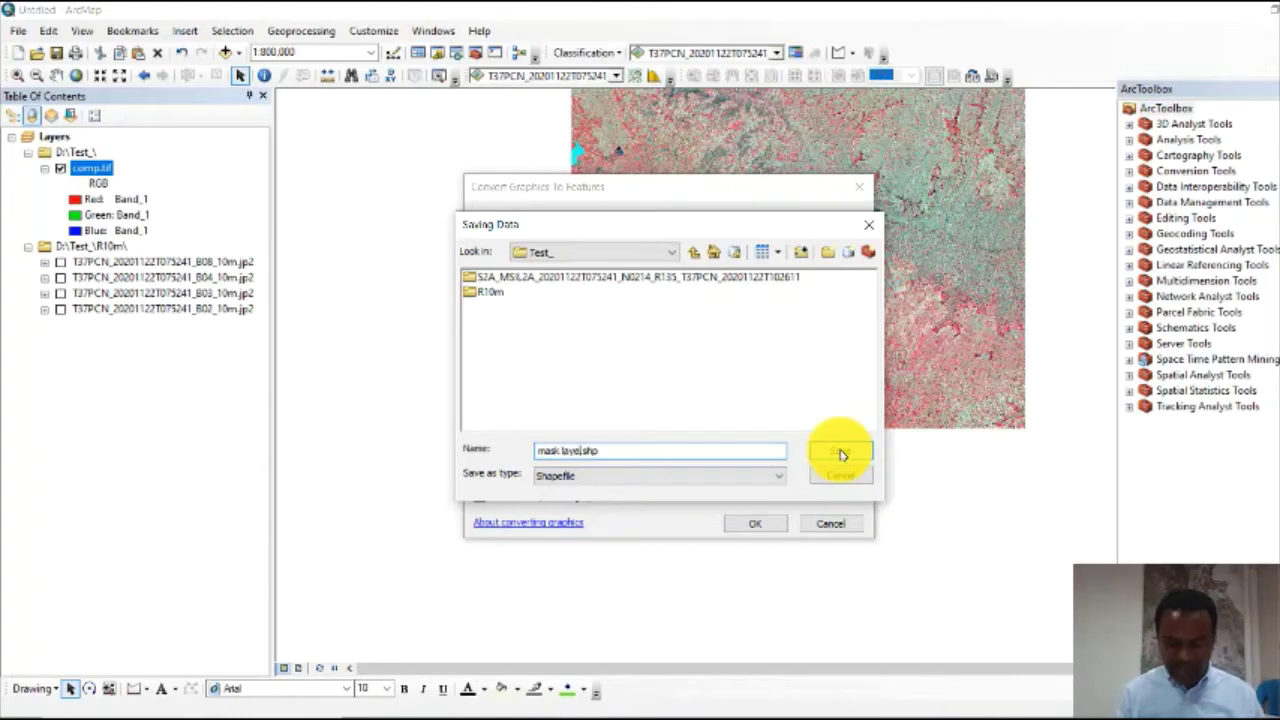
click(768, 523)
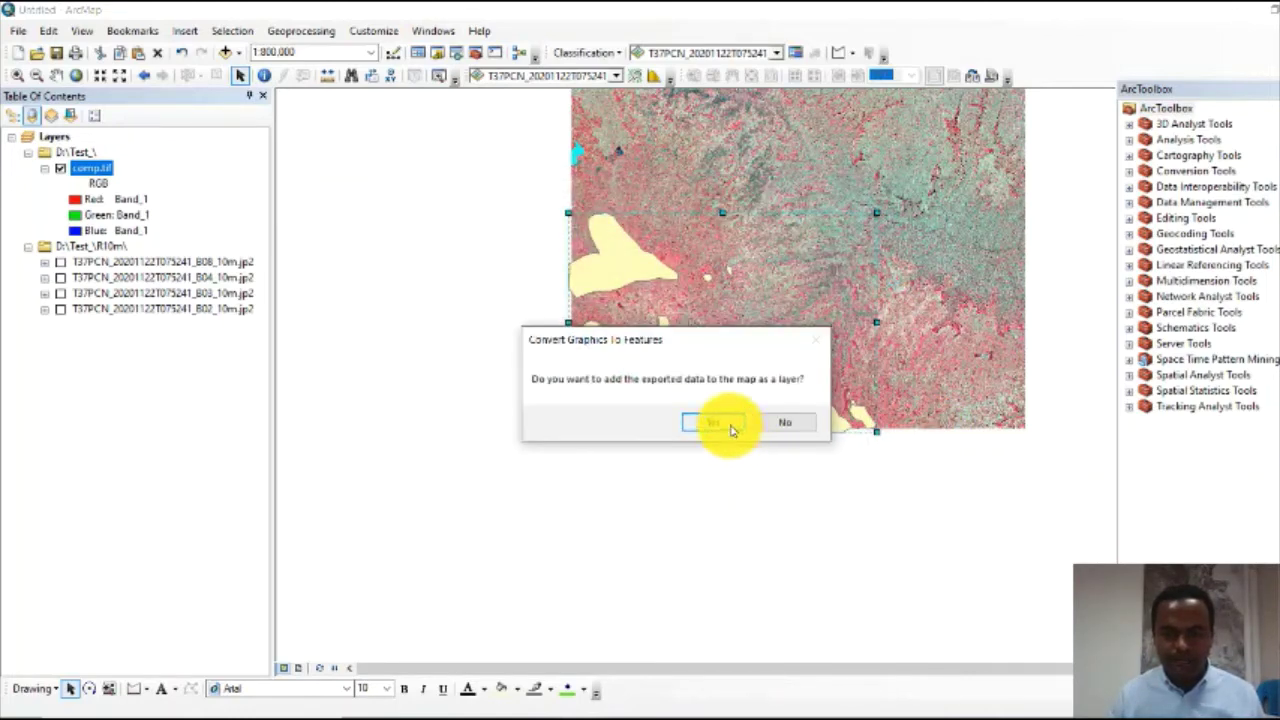
click(731, 425)
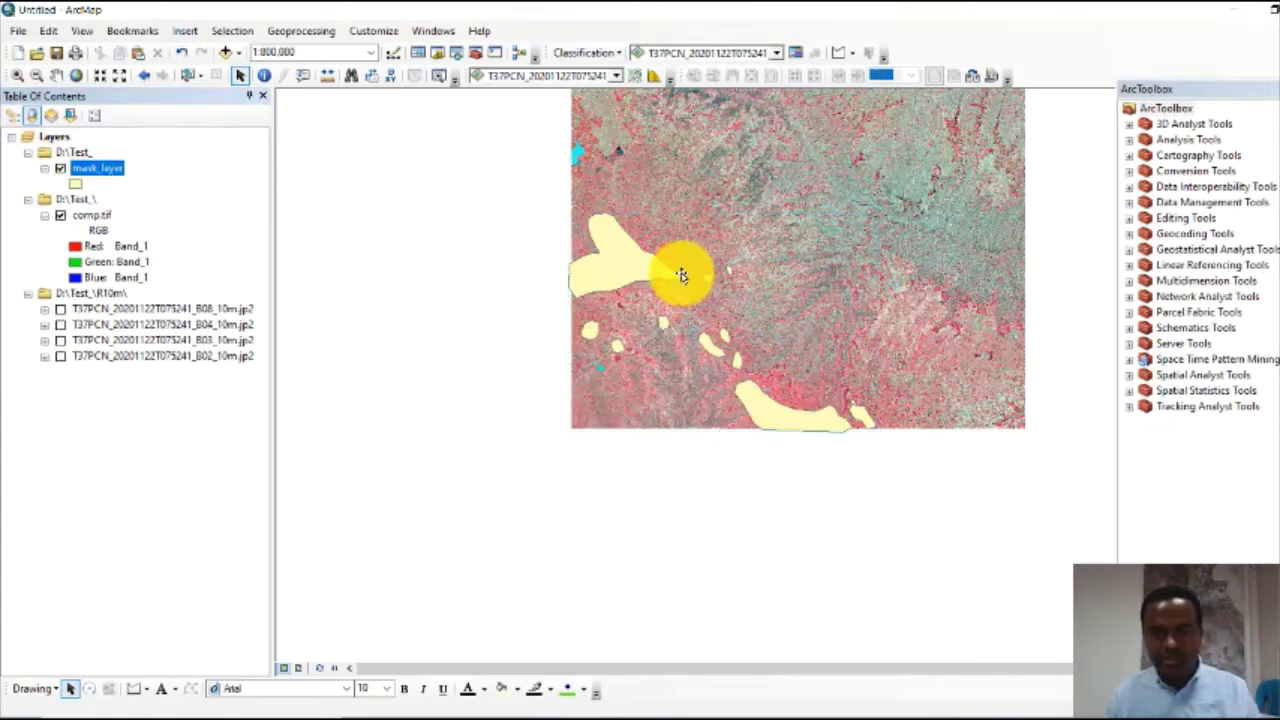
- Add a Short Integer field named value to the mask_layer attribute table, and close the table
right_click(107, 170)
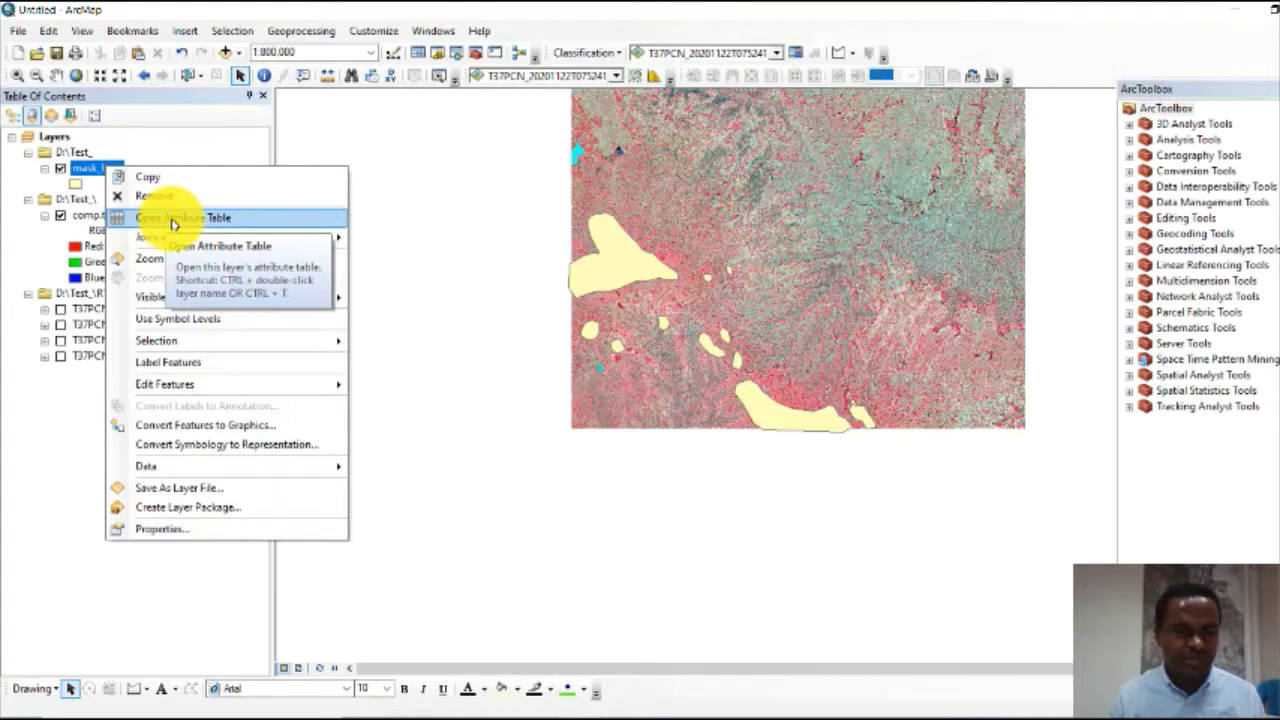
click(172, 222)
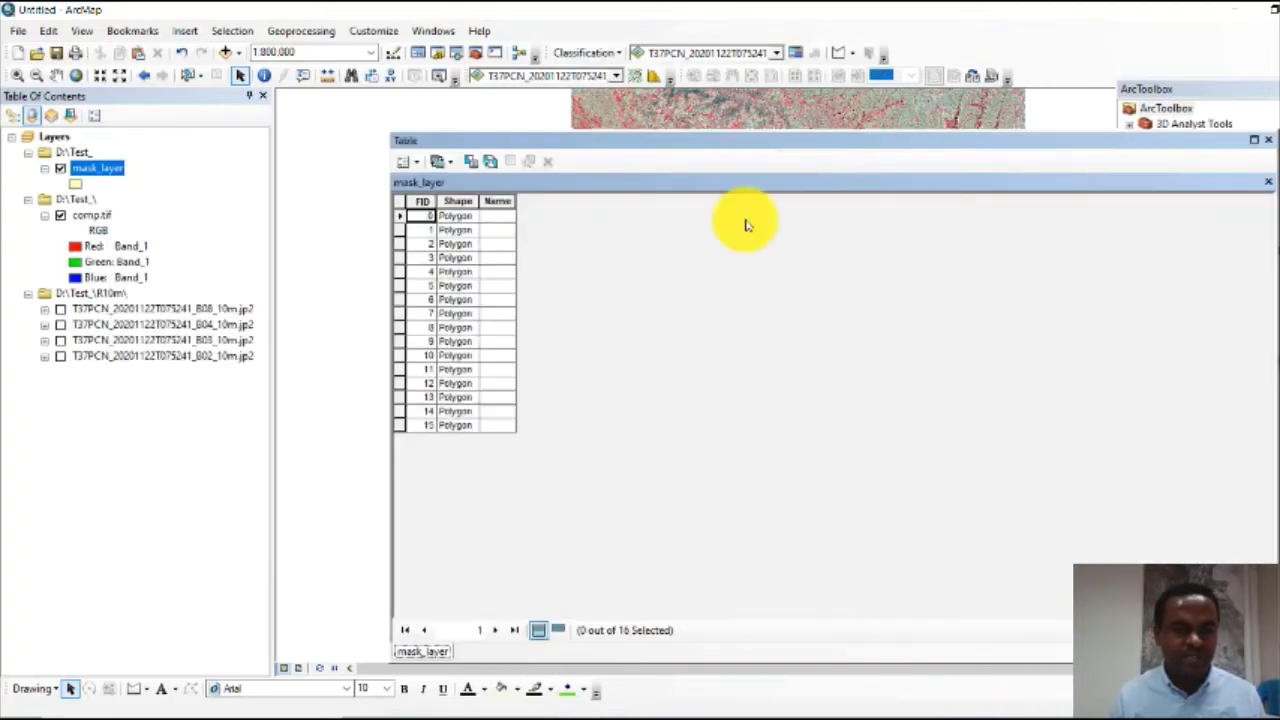
click(415, 163)
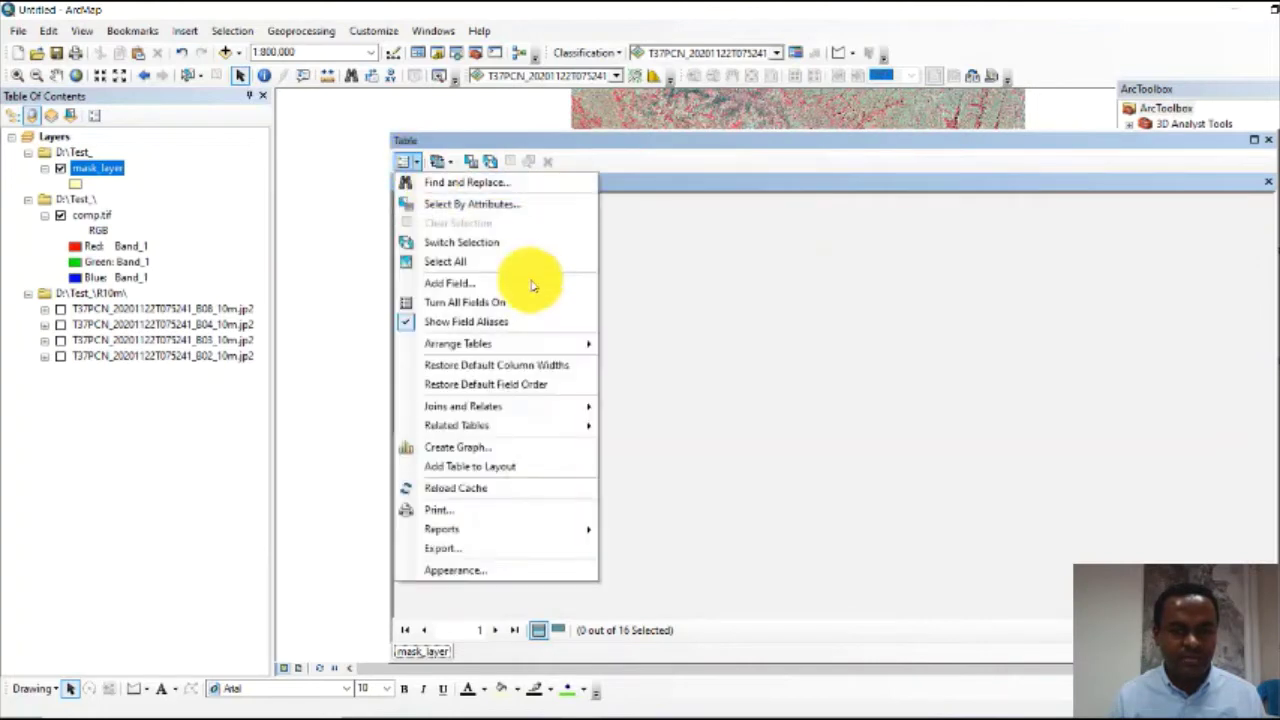
click(486, 280)
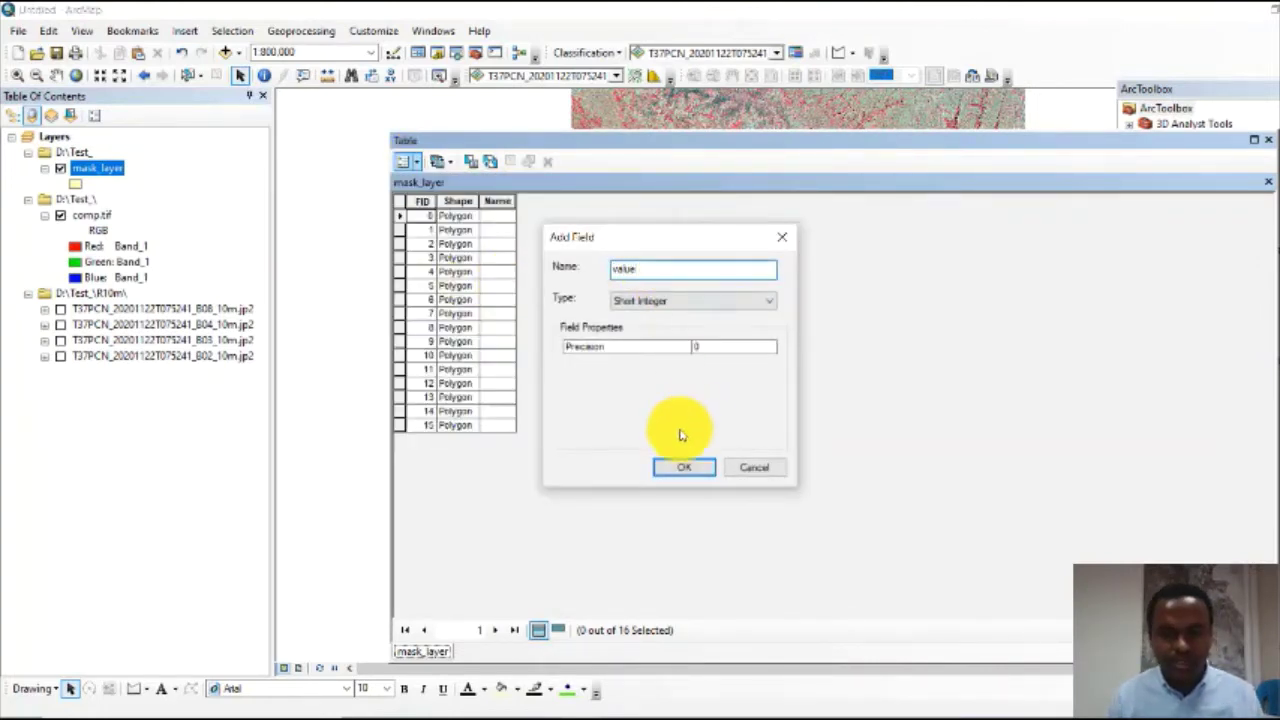
click(677, 469)
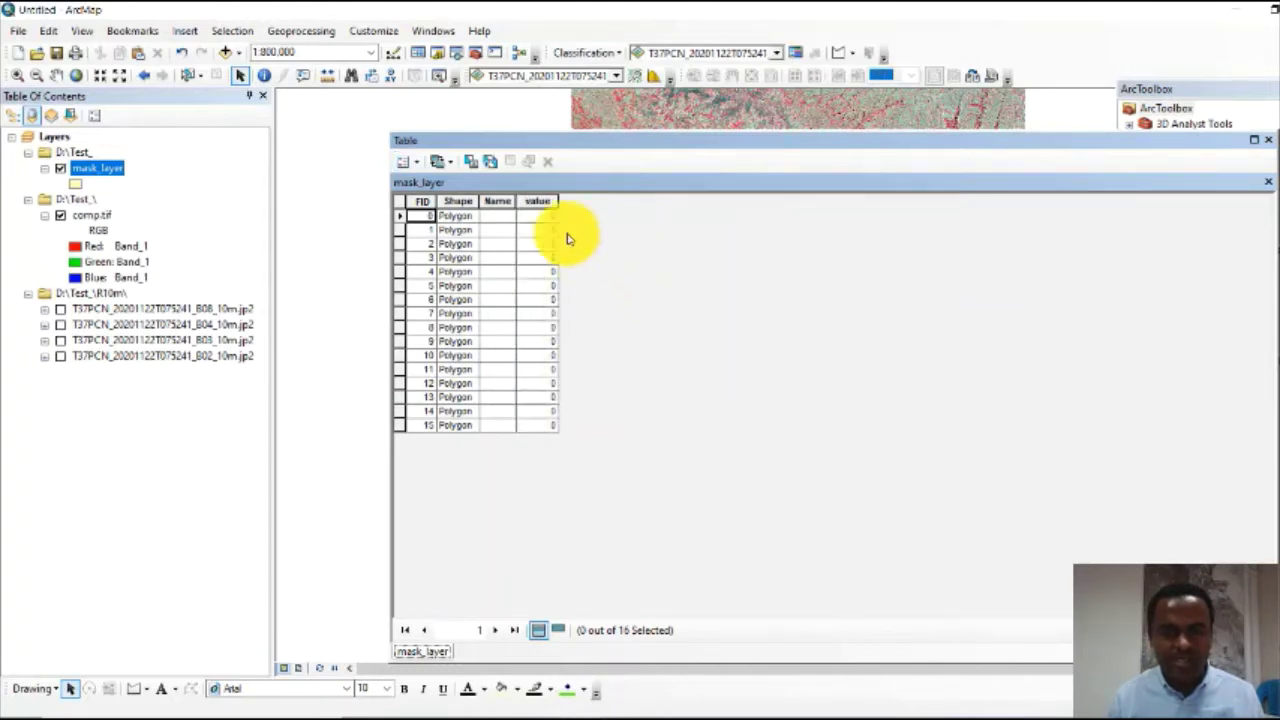
click(1268, 141)
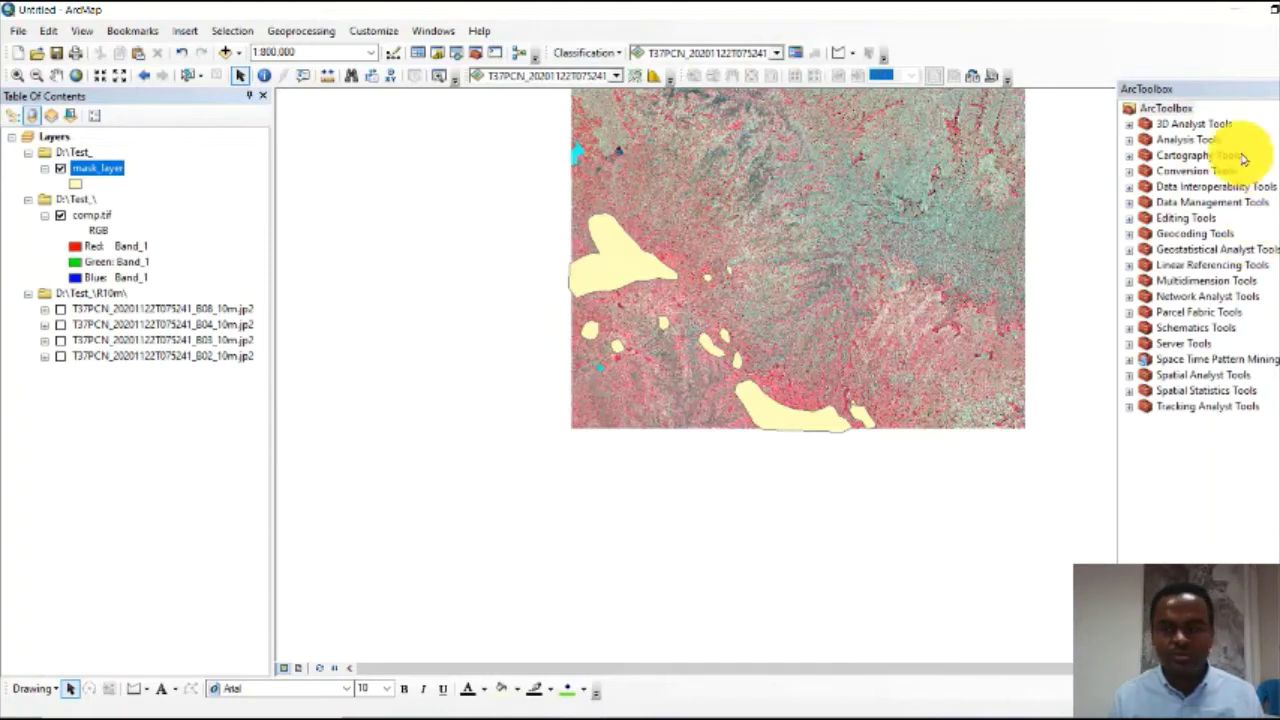
- Set up a Polygon to Raster conversion of mask_layer with value as the value field and a cell size of 10
double_click(1198, 171)
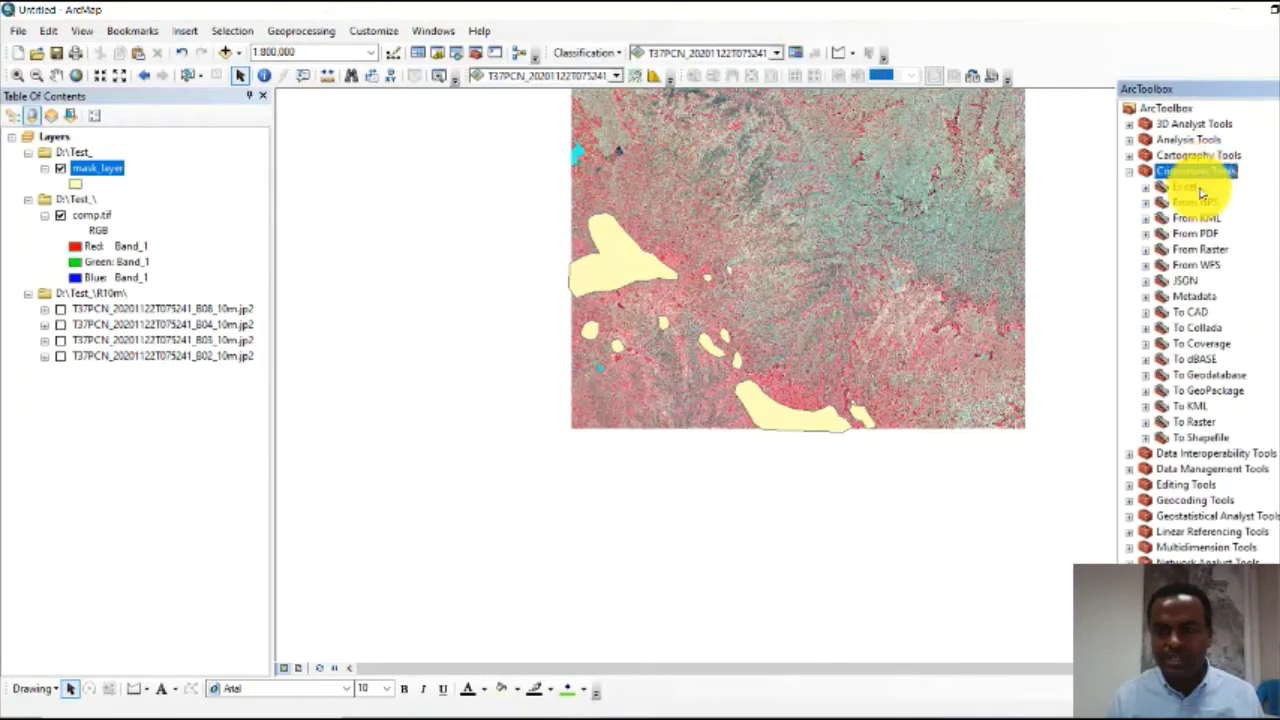
double_click(1196, 422)
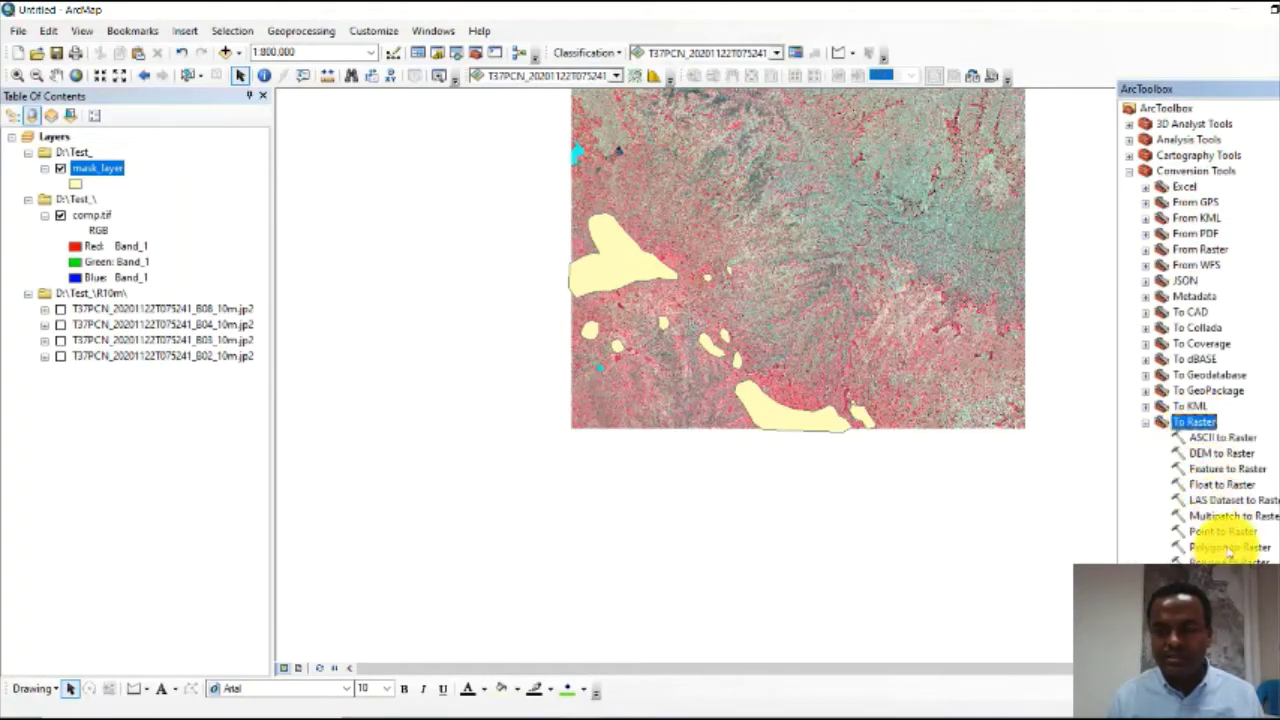
double_click(1228, 548)
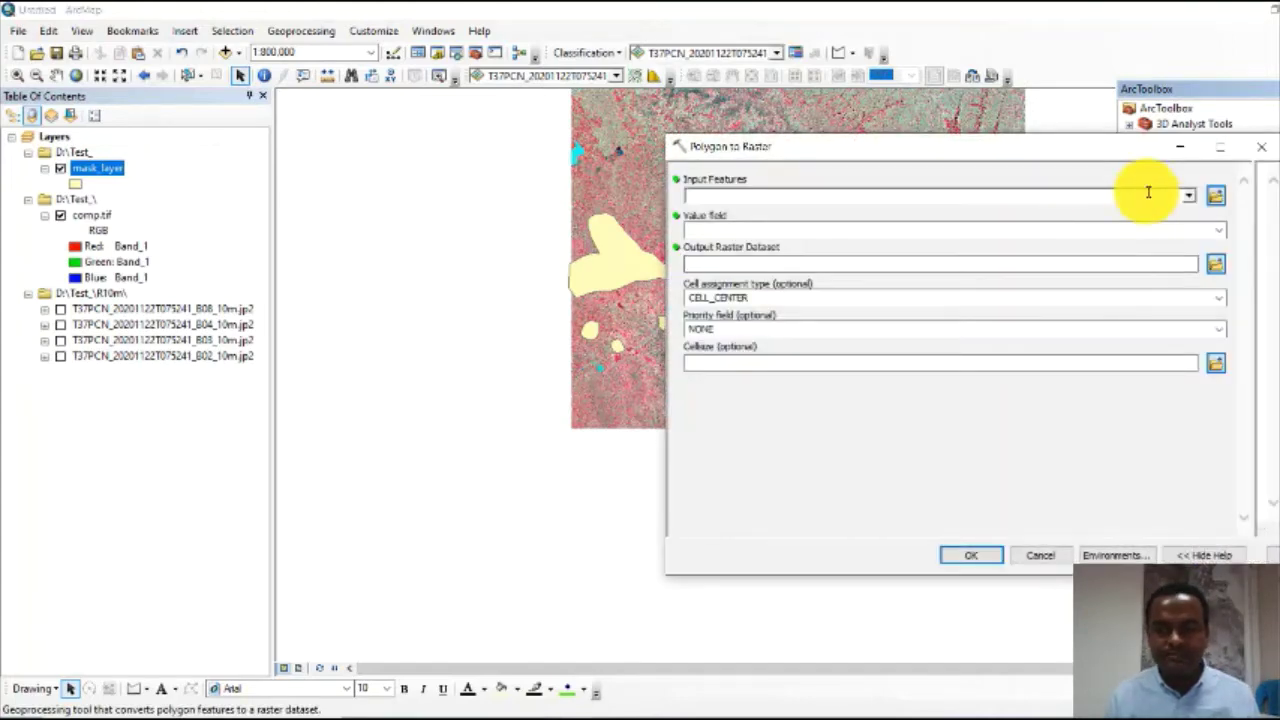
click(1189, 195)
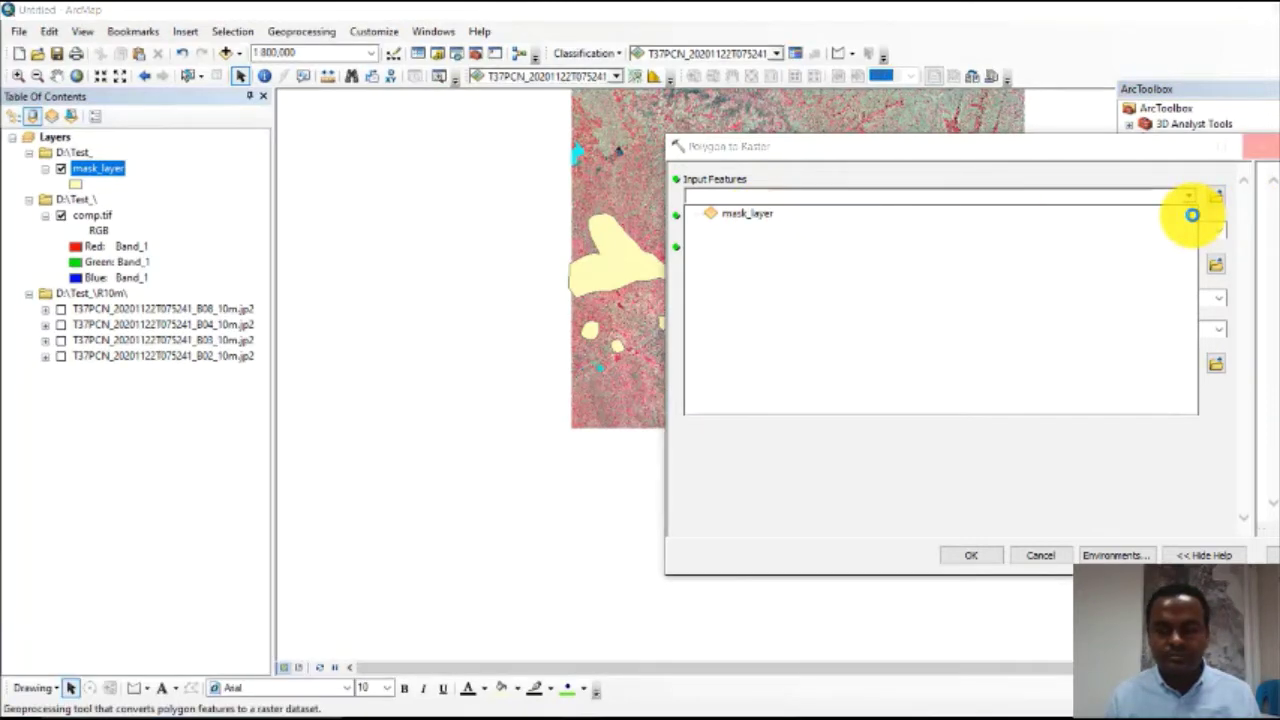
click(1192, 215)
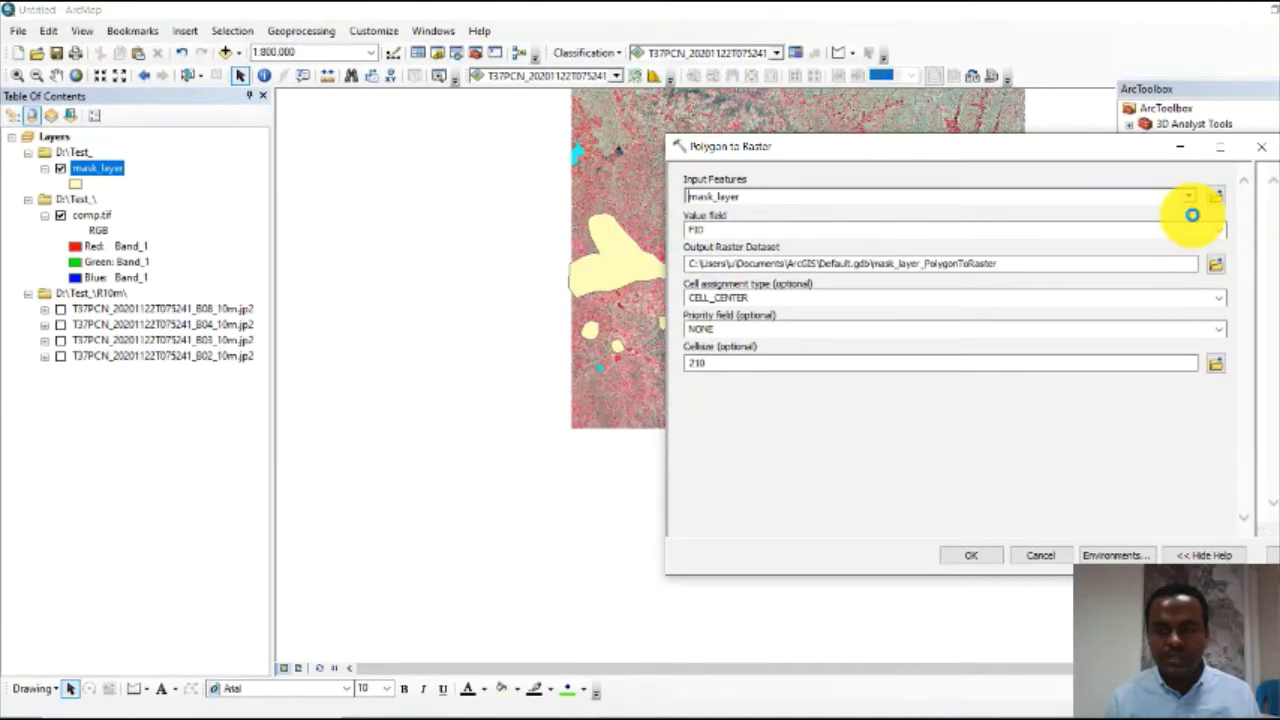
click(1219, 230)
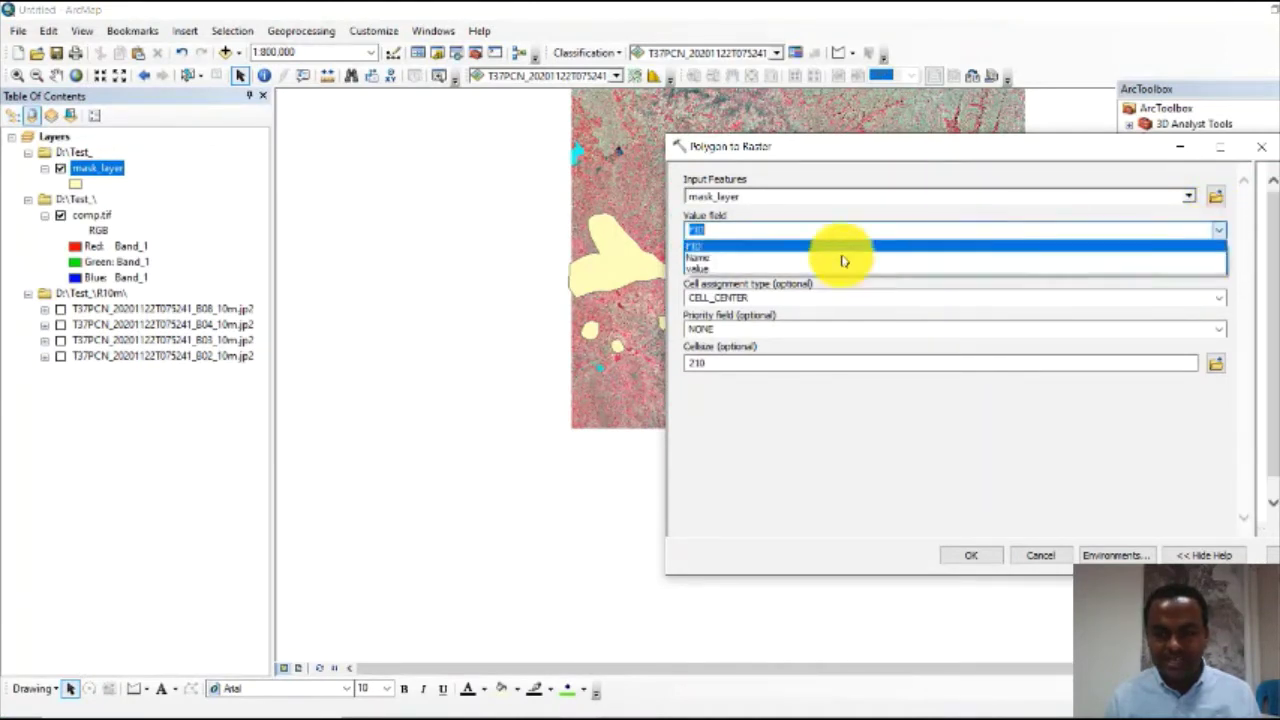
click(743, 270)
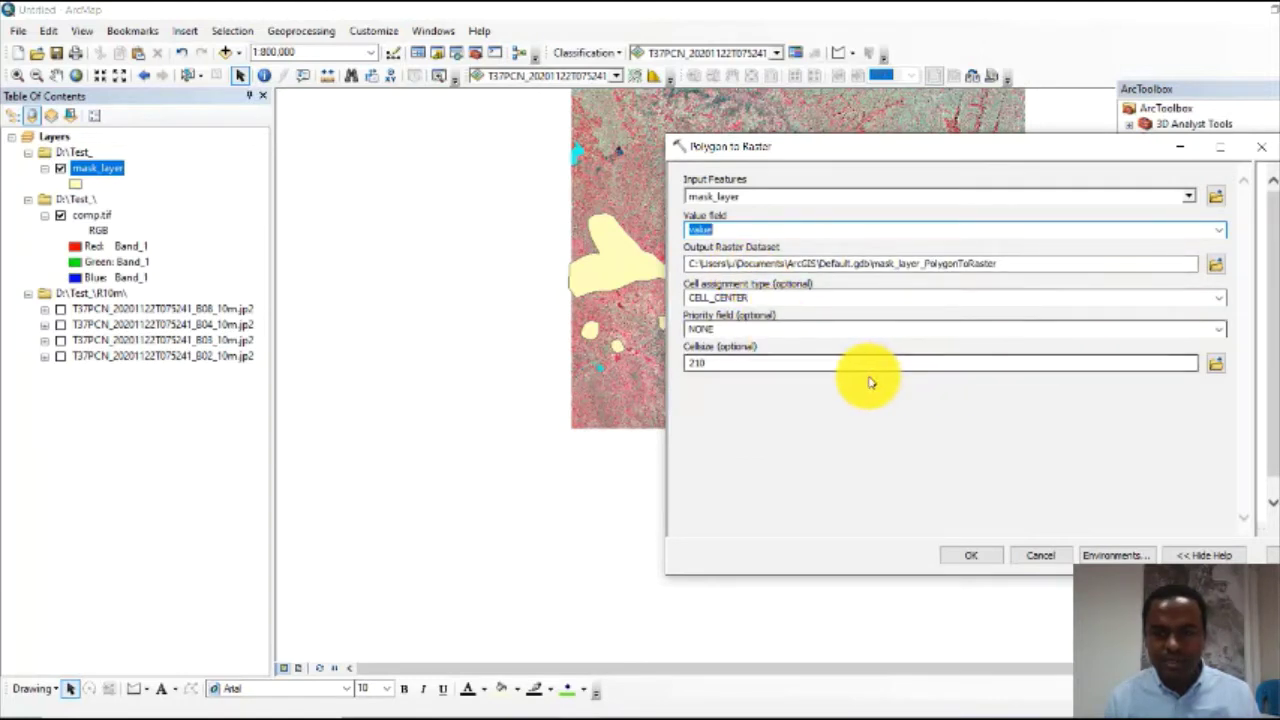
double_click(810, 363)
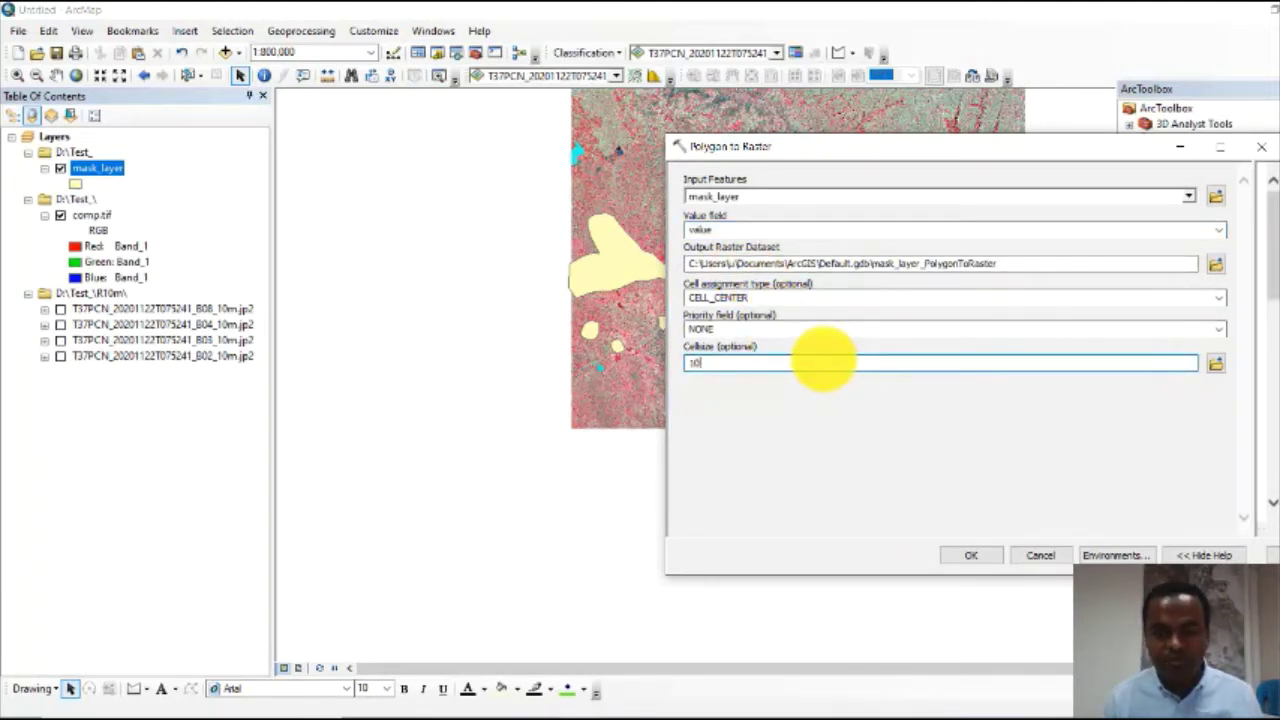
- Run the conversion with output mask.tif in D:\Test_, and hide the mask_layer polygons covering the new raster
click(1213, 265)
click(973, 250)
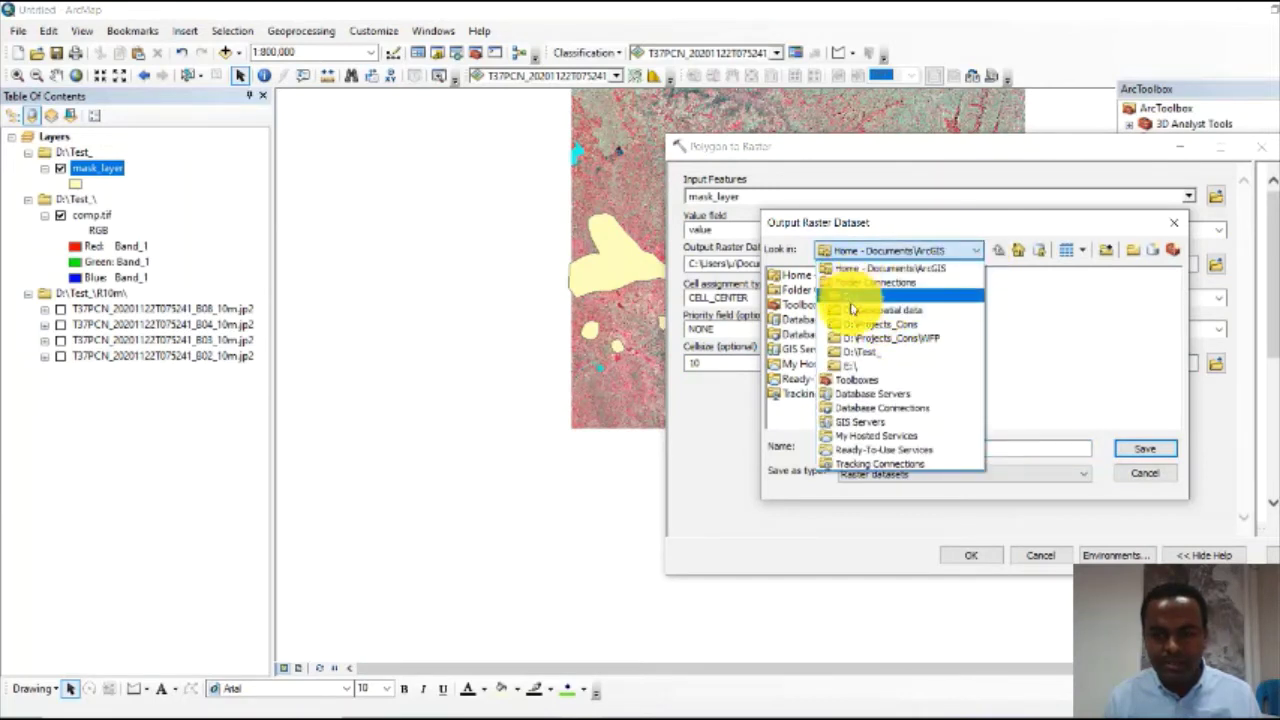
click(858, 352)
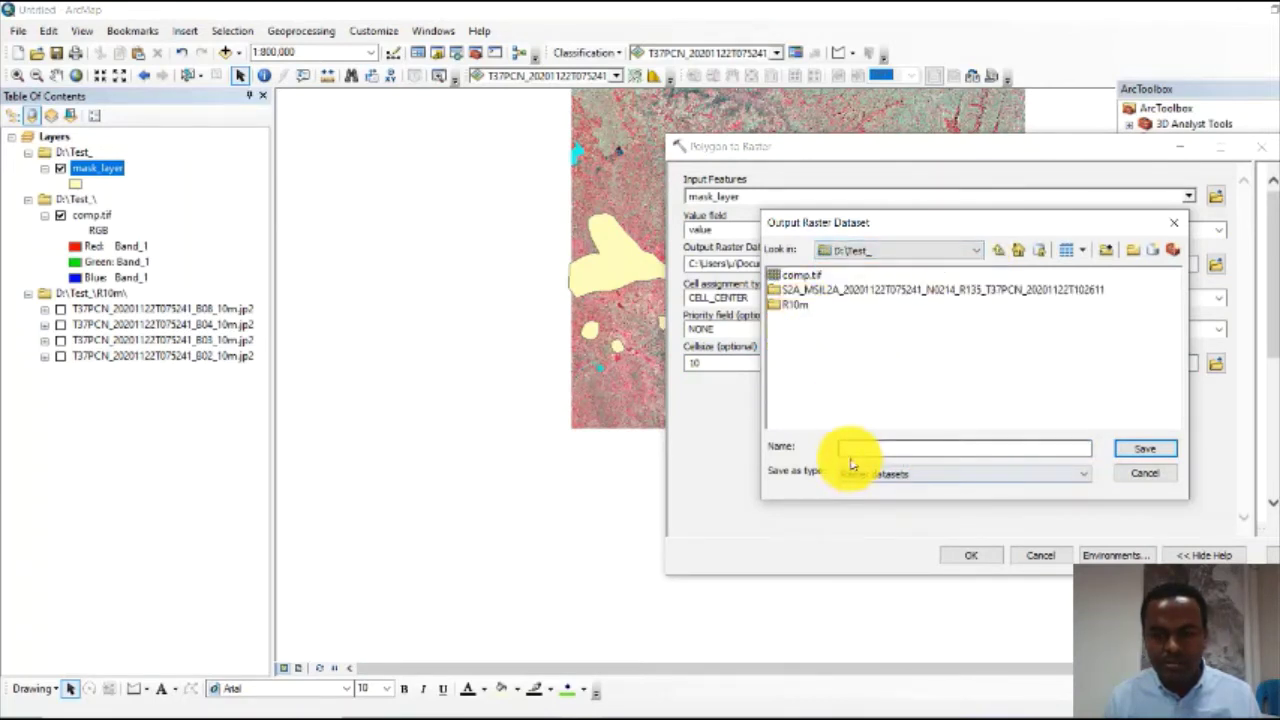
click(985, 455)
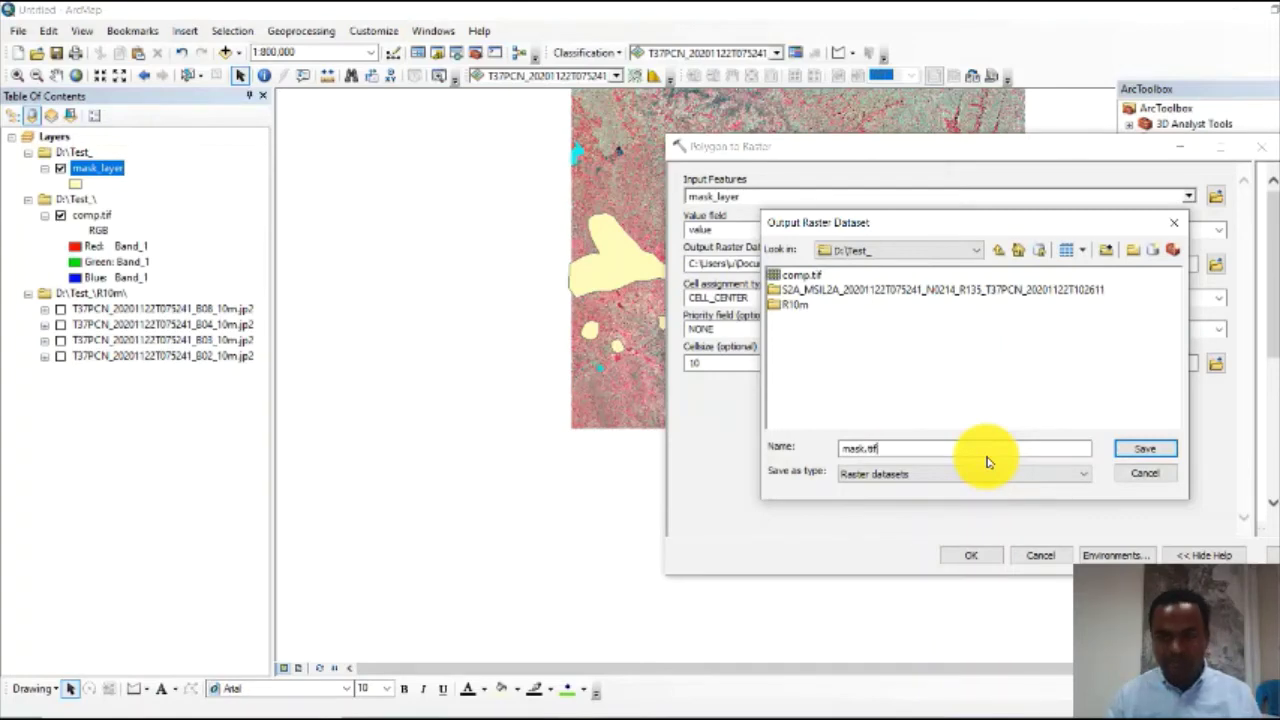
click(1128, 450)
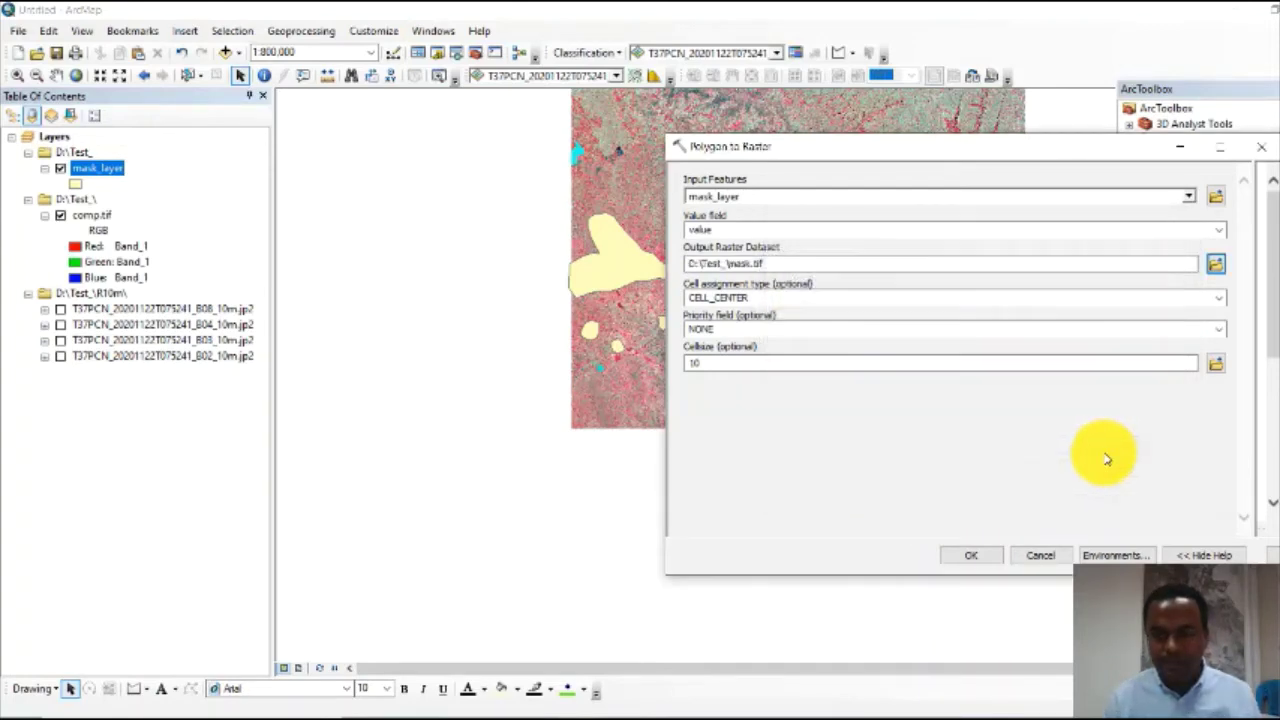
click(962, 560)
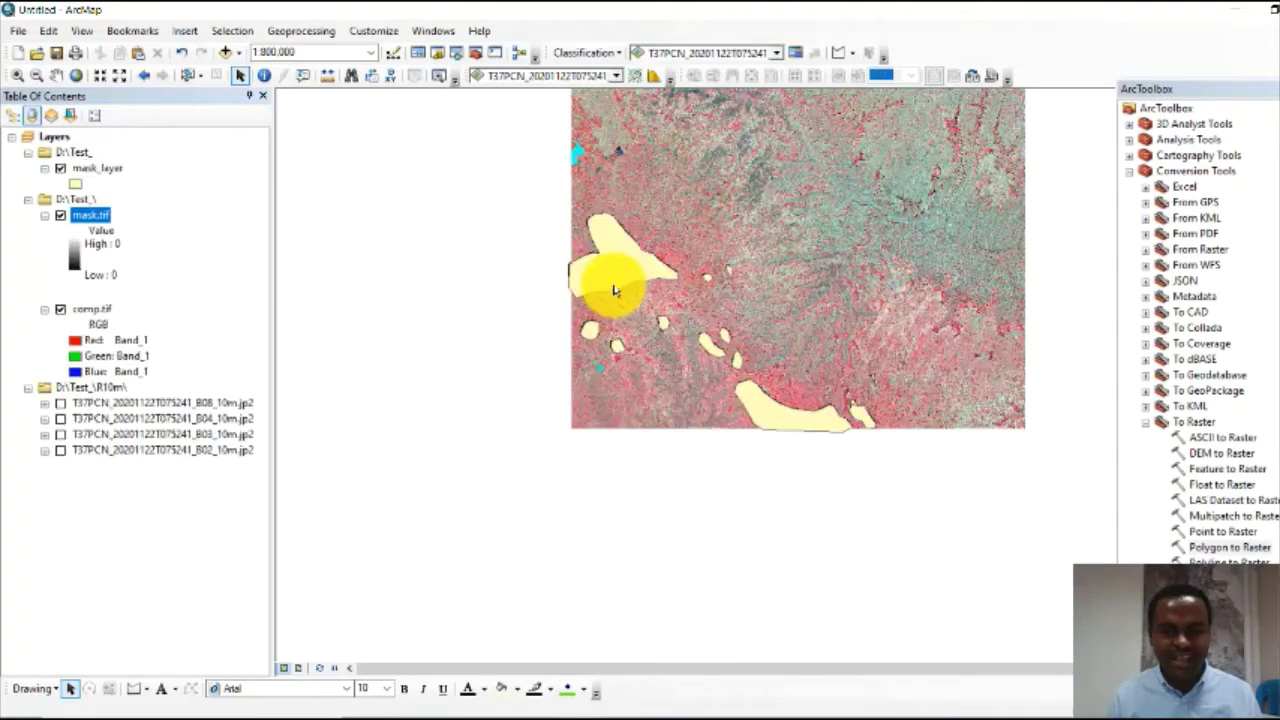
click(60, 168)
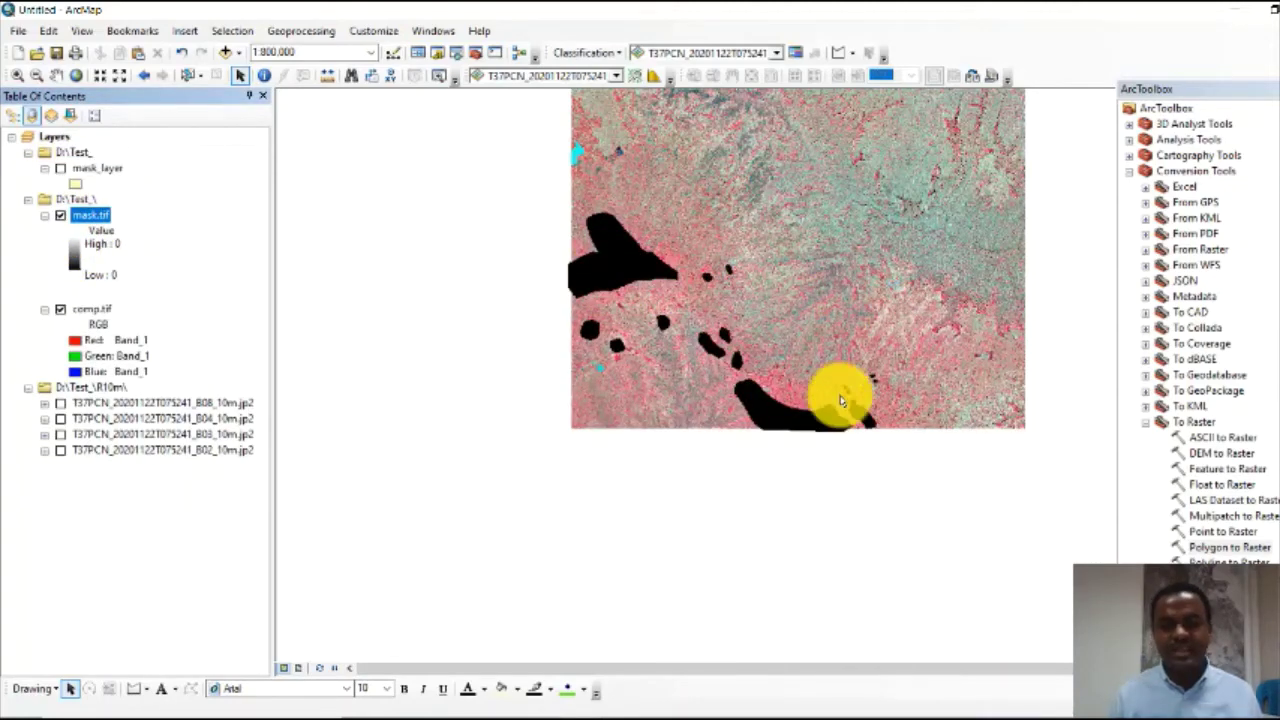
scroll(846, 283, up, 1)
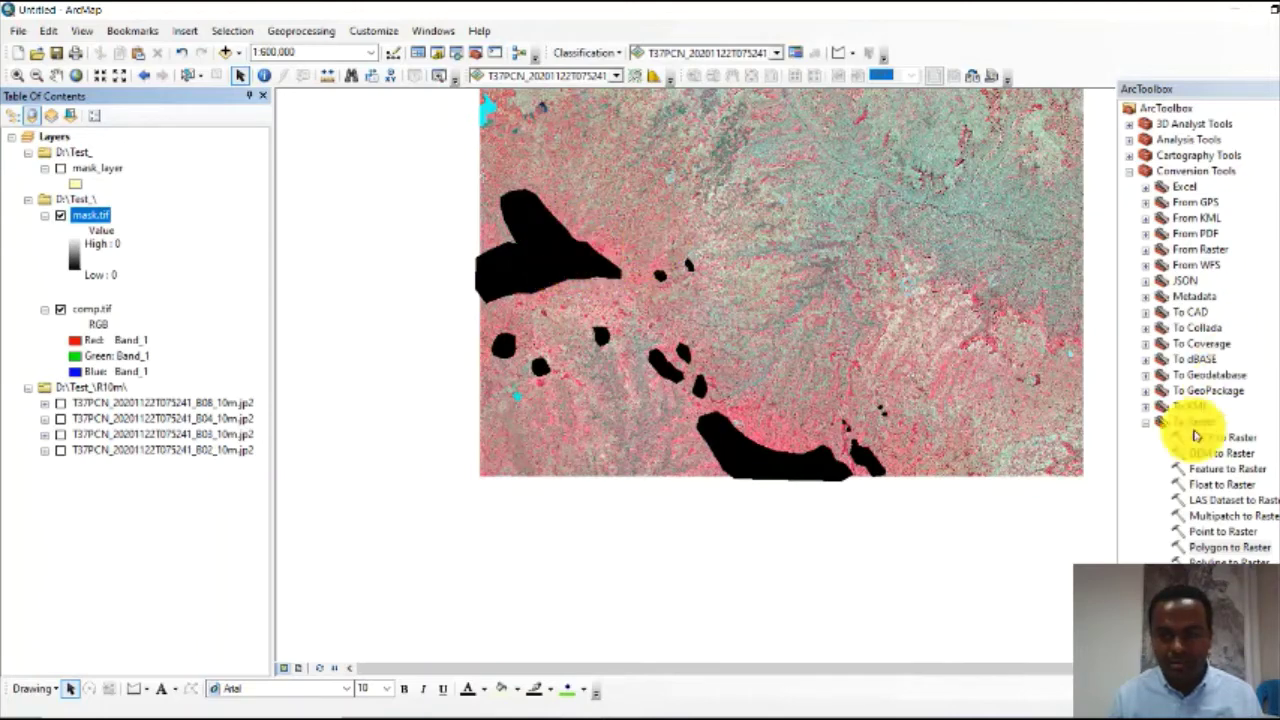
- Open the Raster Calculator from the Spatial Analyst Map Algebra tools in batch mode
click(1146, 422)
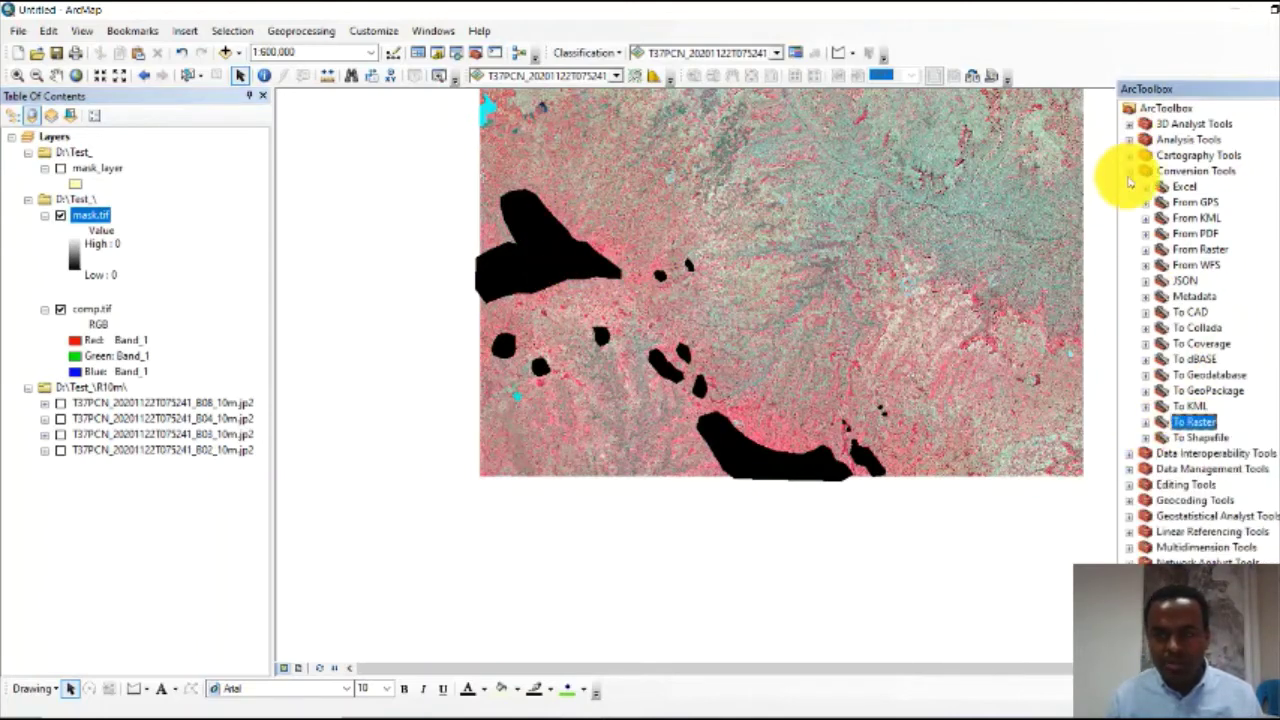
click(1129, 172)
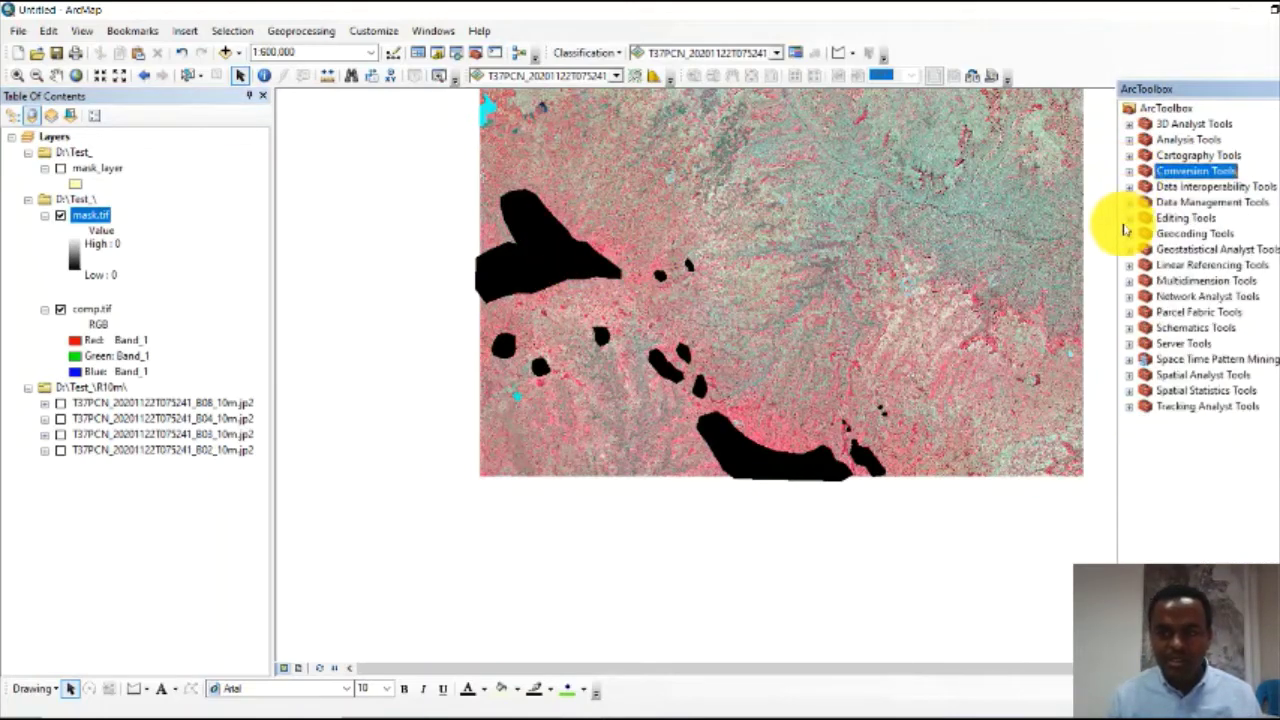
double_click(1204, 376)
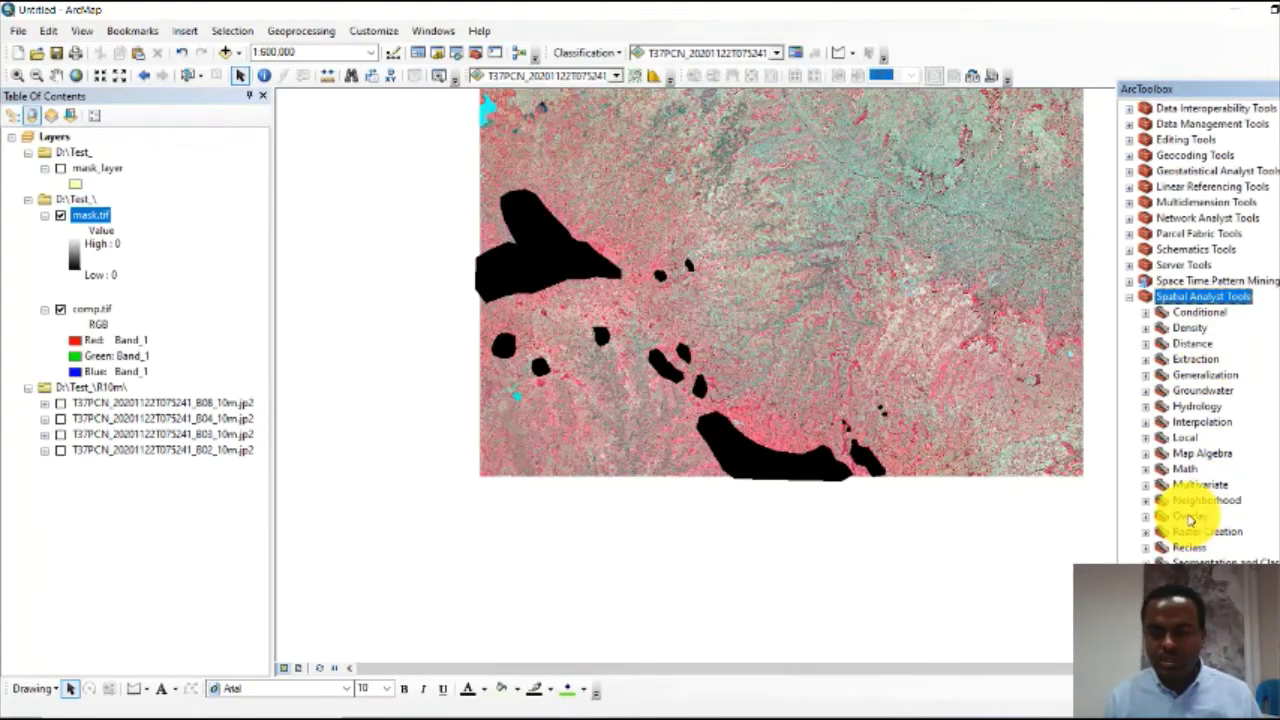
double_click(1203, 453)
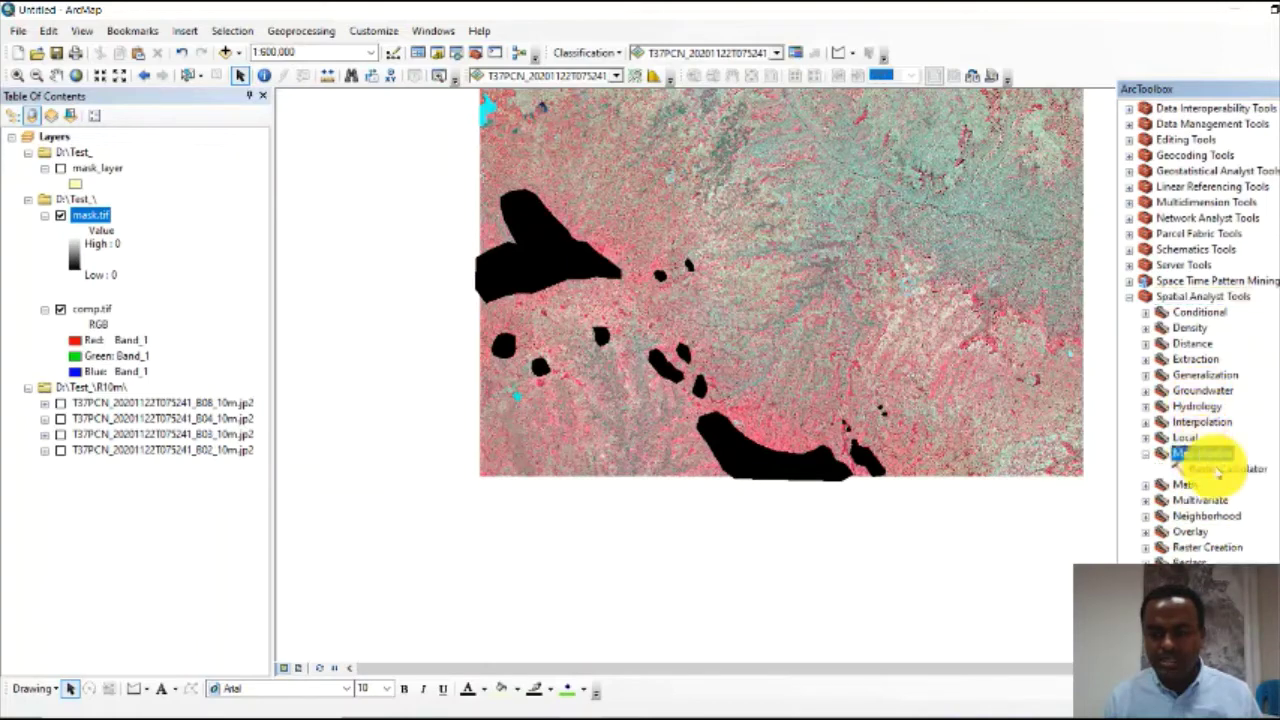
click(1225, 470)
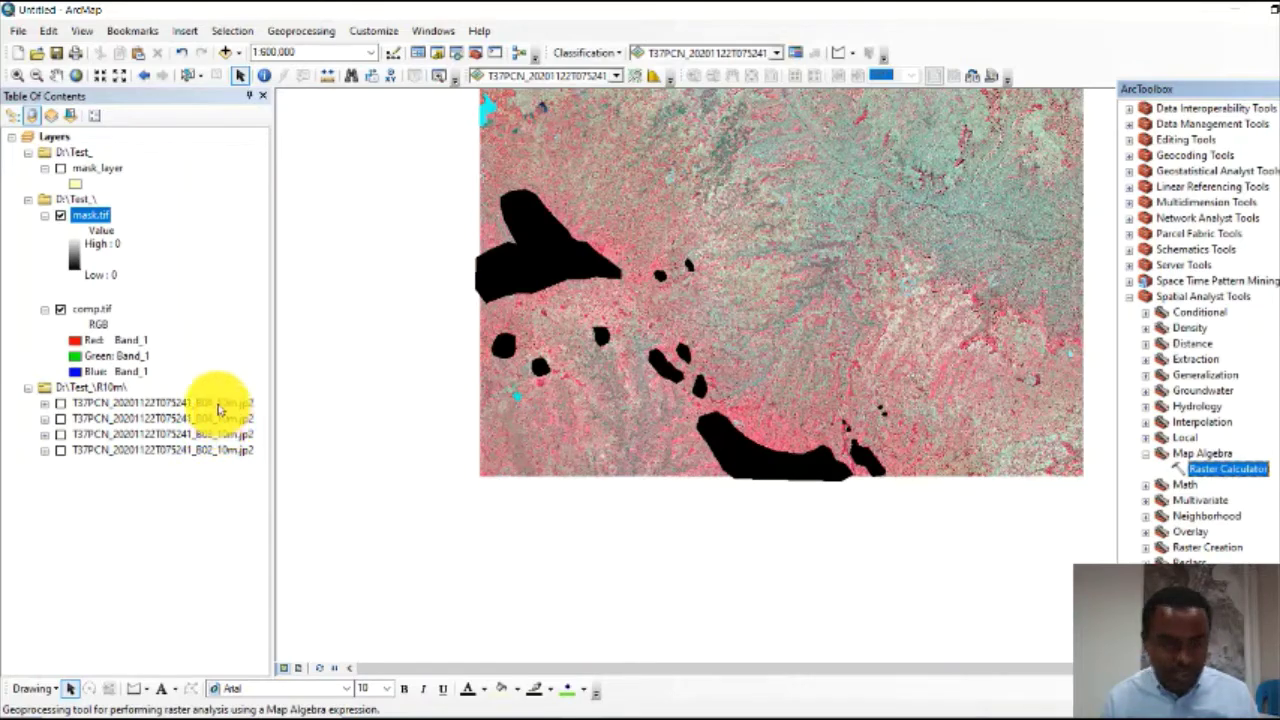
right_click(1216, 474)
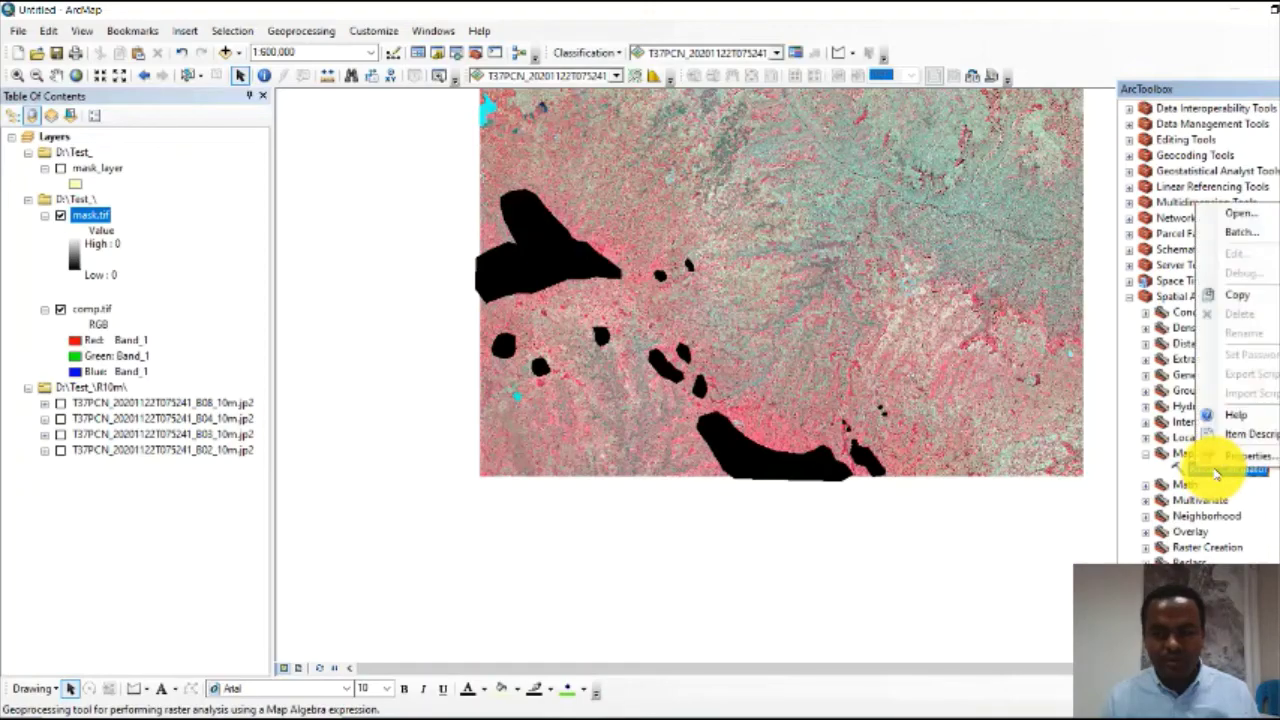
click(1262, 234)
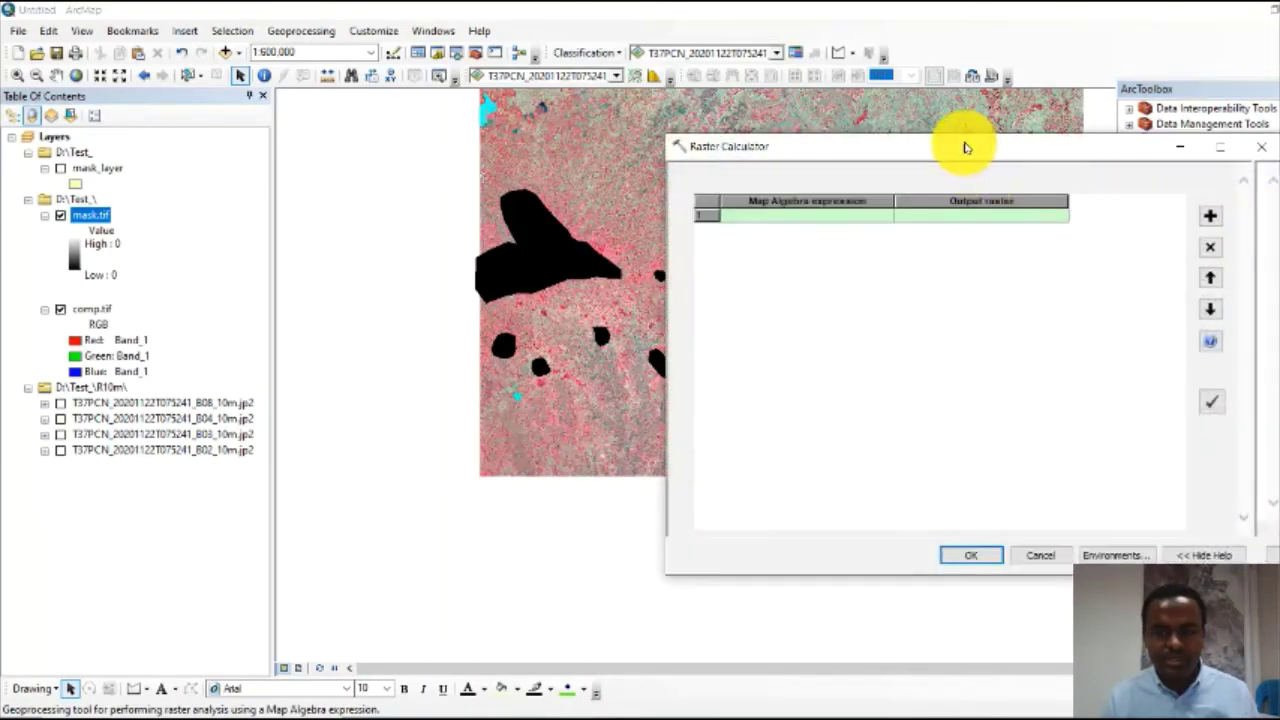
- Add rows to the batch table for a total of four, and open the first row's Map Algebra expression for editing
drag(965, 148, 699, 147)
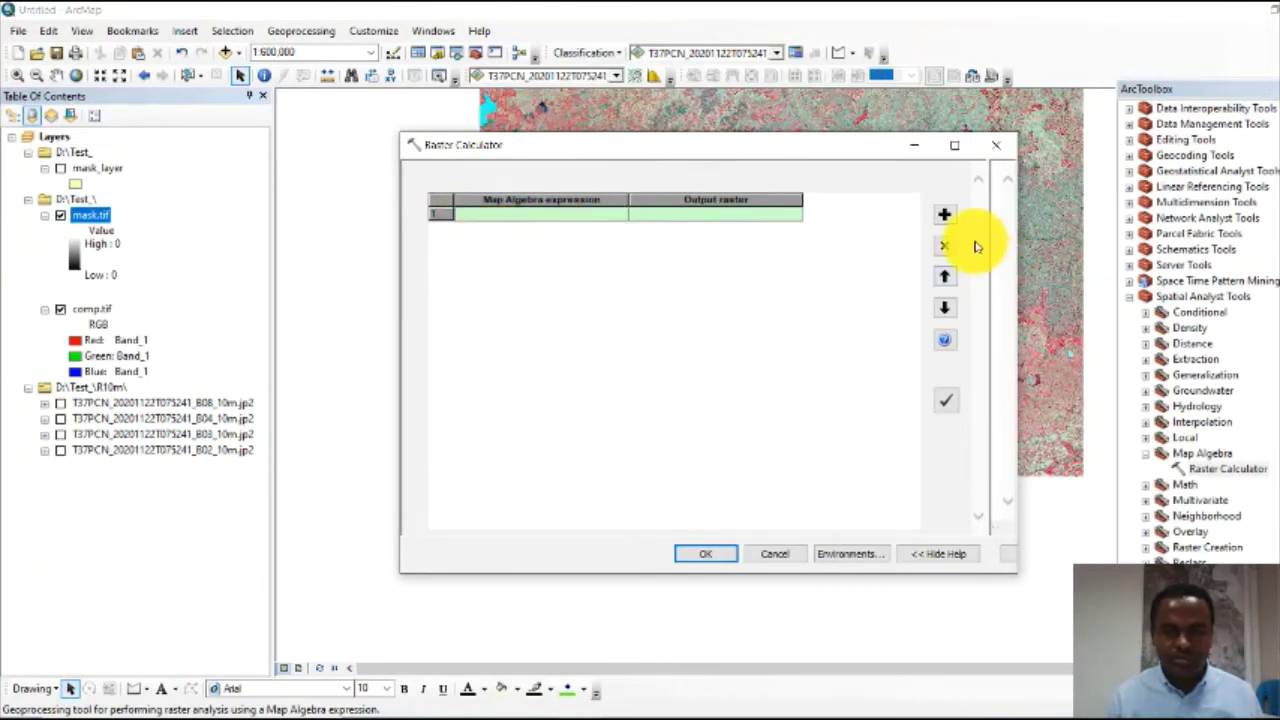
click(945, 220)
click(945, 220)
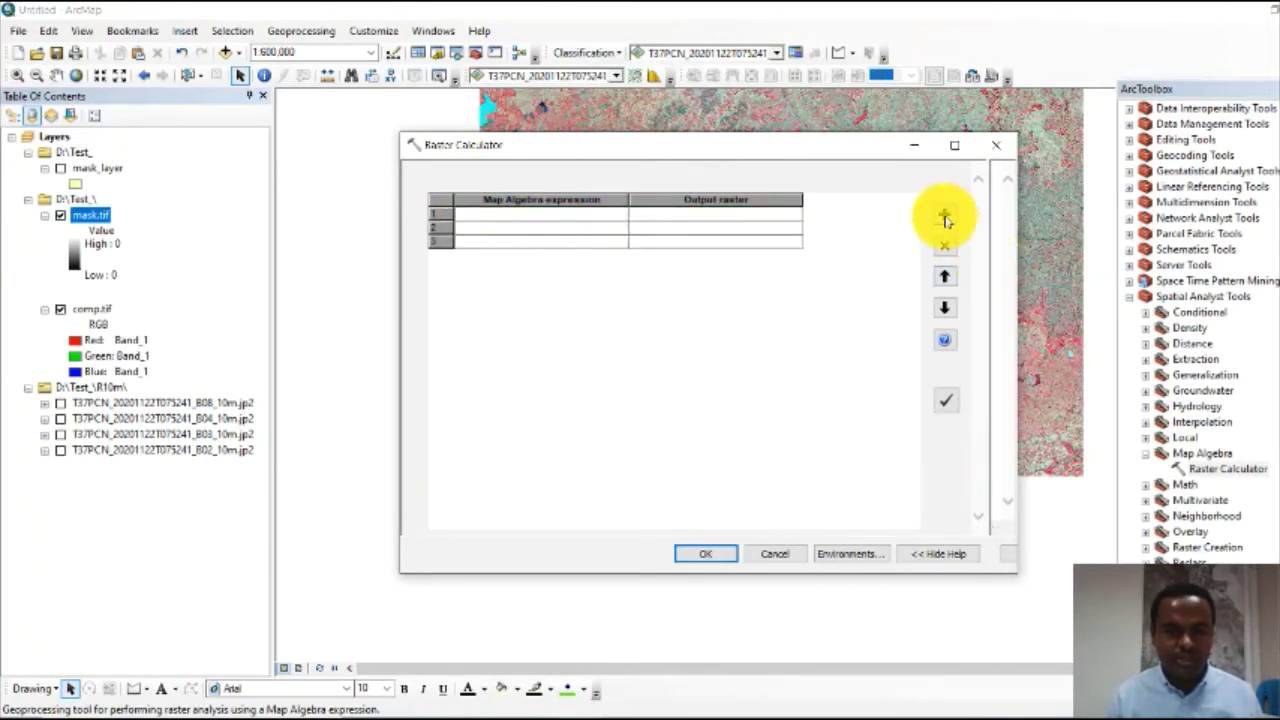
click(537, 215)
right_click(534, 220)
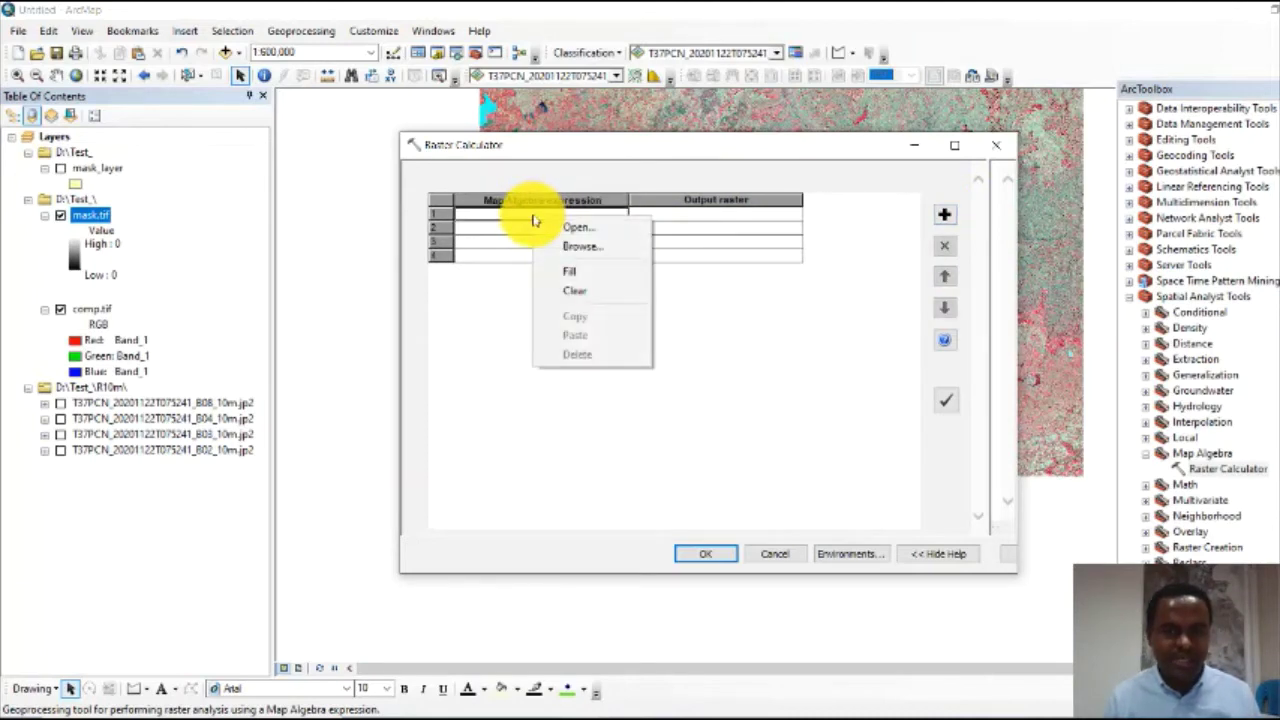
click(591, 233)
drag(908, 134, 799, 117)
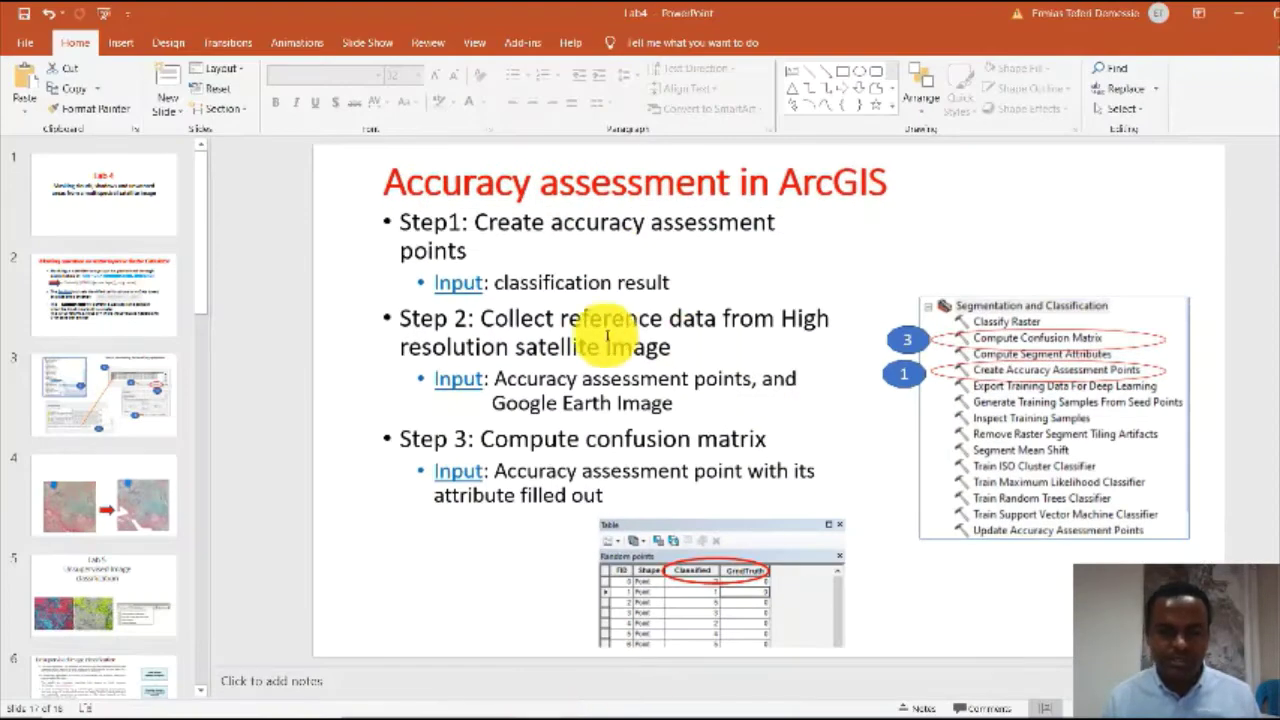
- Switch to PowerPoint to review the masking formula on the Raster Calculator masking slide, and return to ArcMap
click(88, 297)
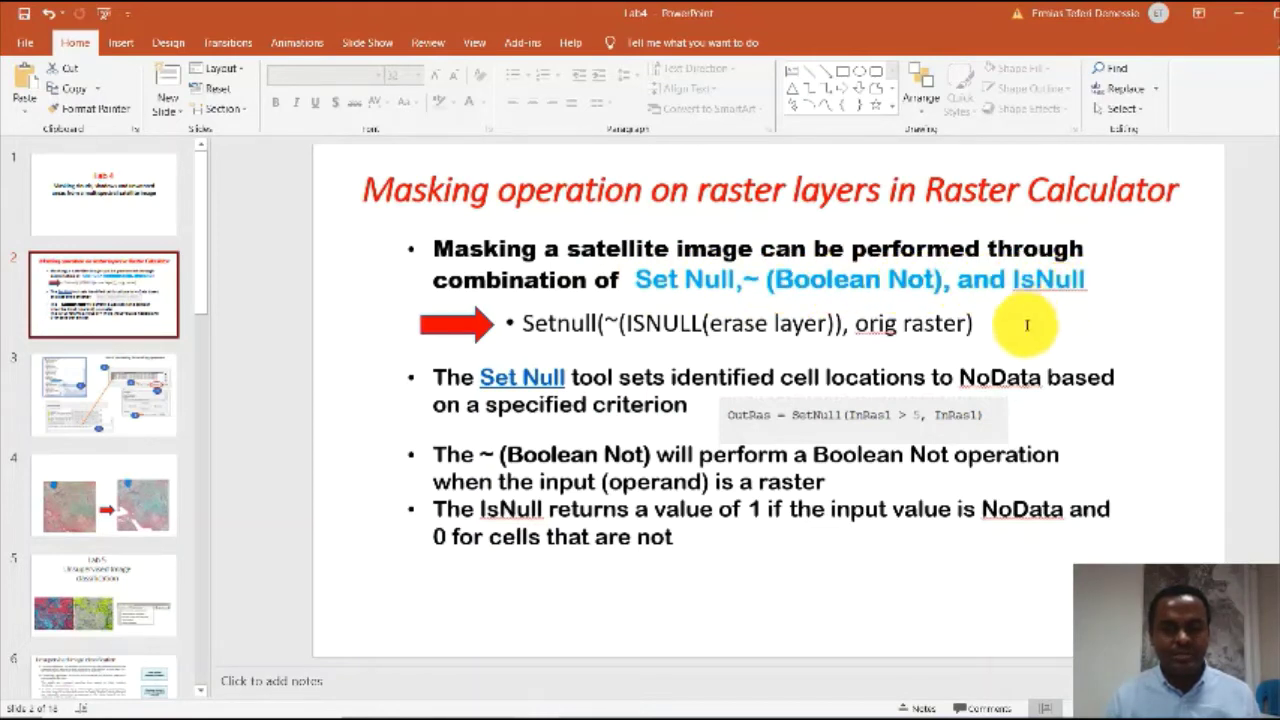
click(540, 324)
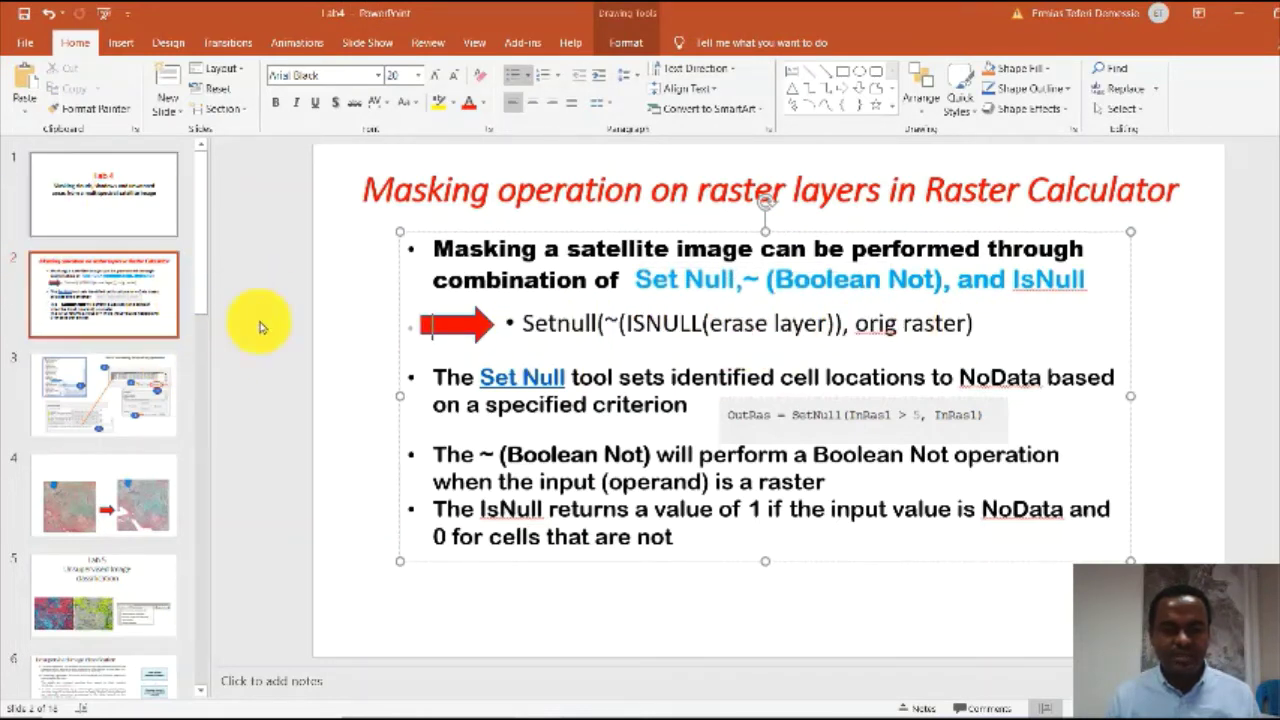
click(1245, 20)
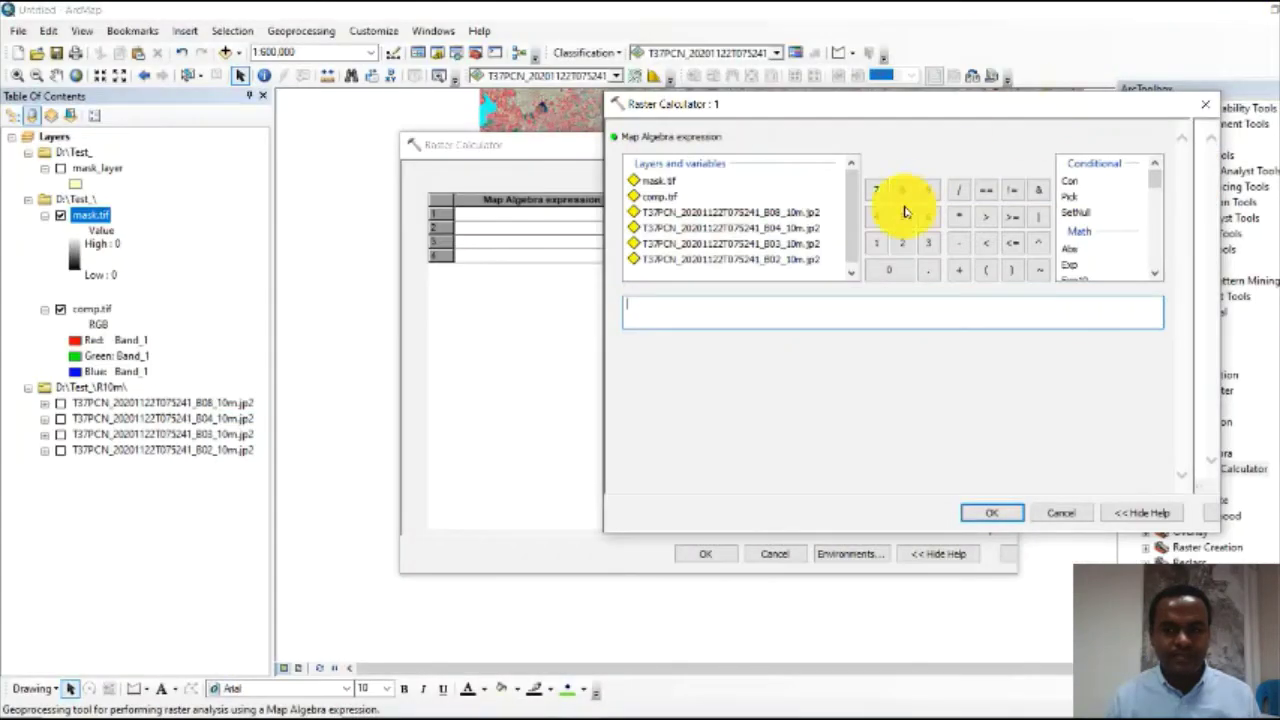
- Set the first row's expression to SetNull(~IsNull("mask.tif"), "T37PCN_20201122T075241_B08_10m.jp2")
double_click(1077, 213)
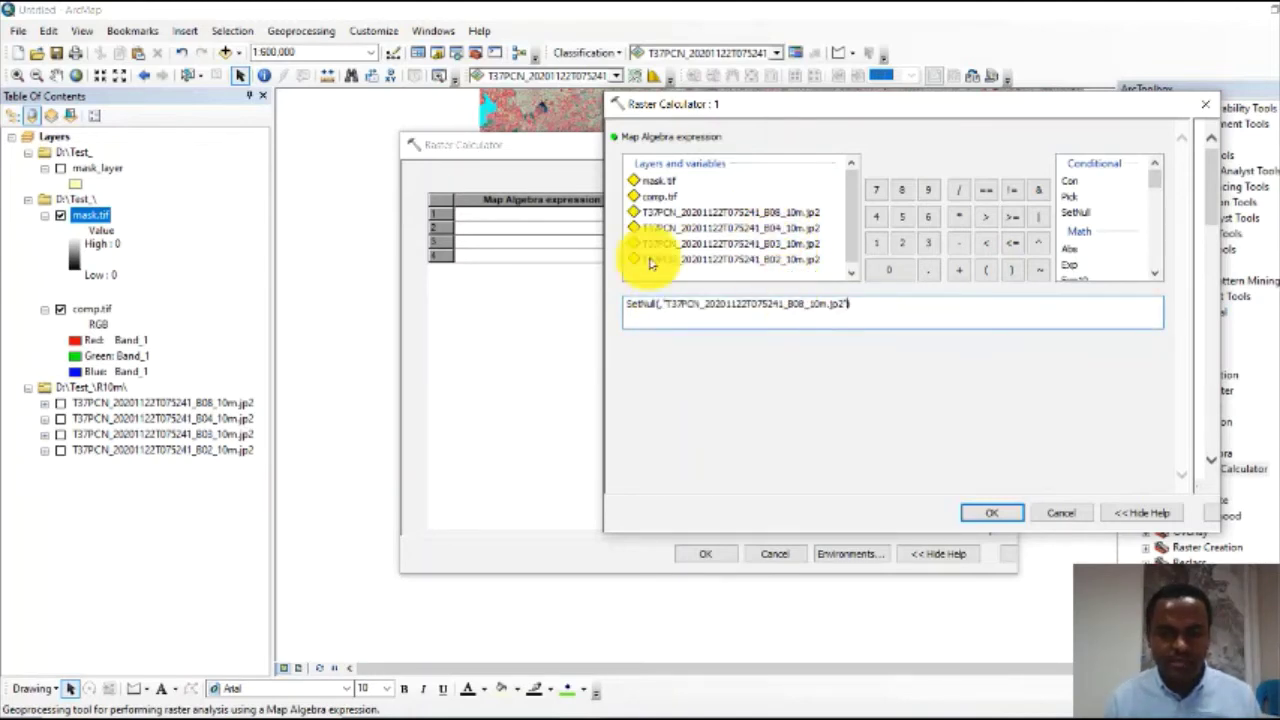
click(653, 317)
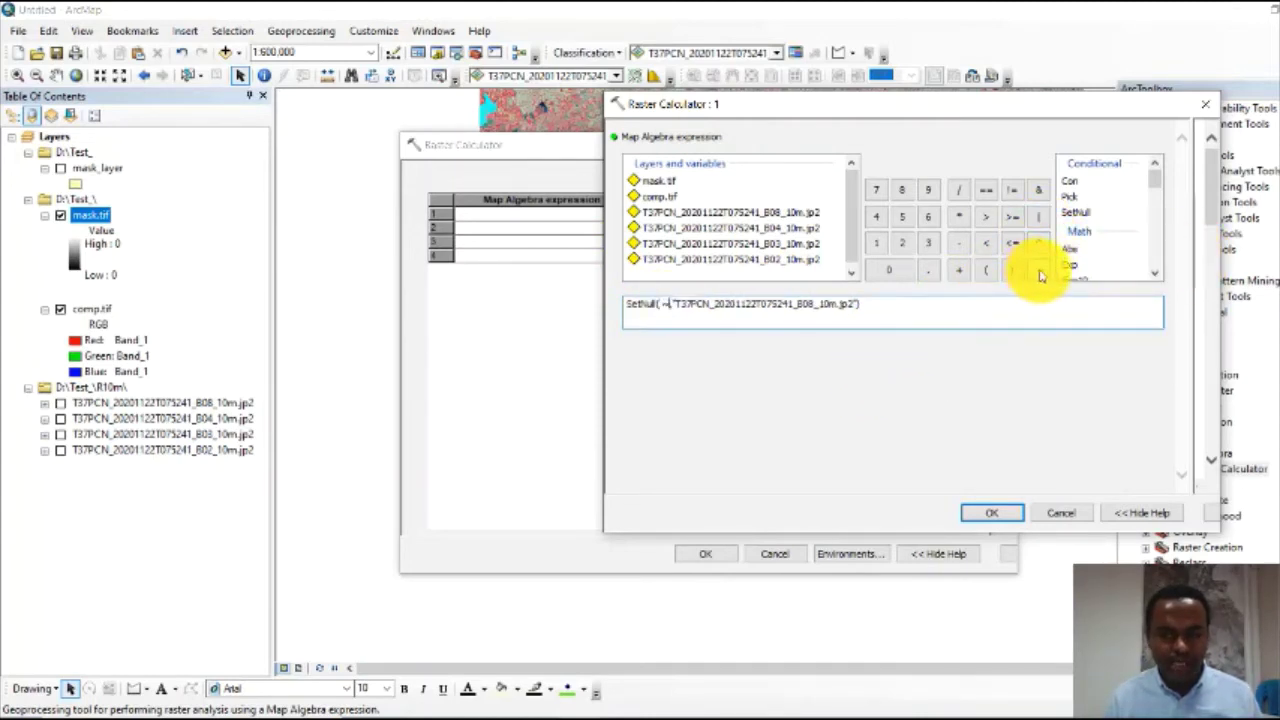
click(1068, 251)
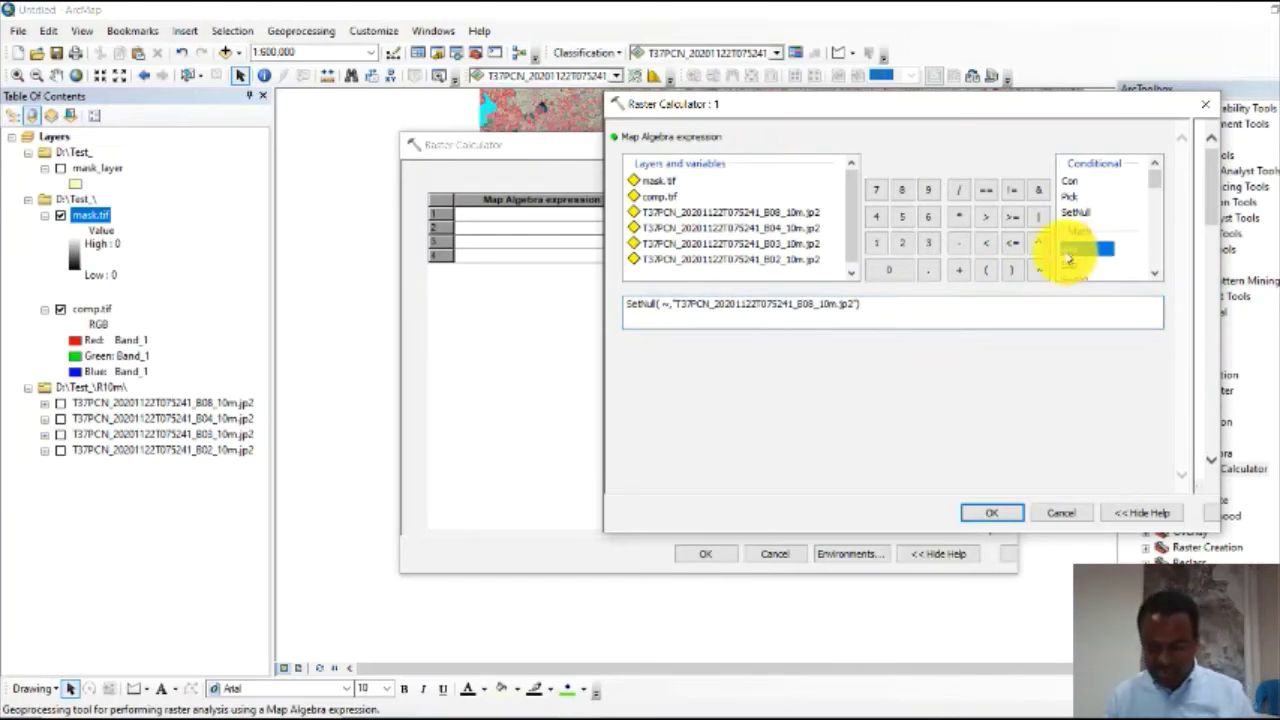
scroll(1065, 258, down, 2)
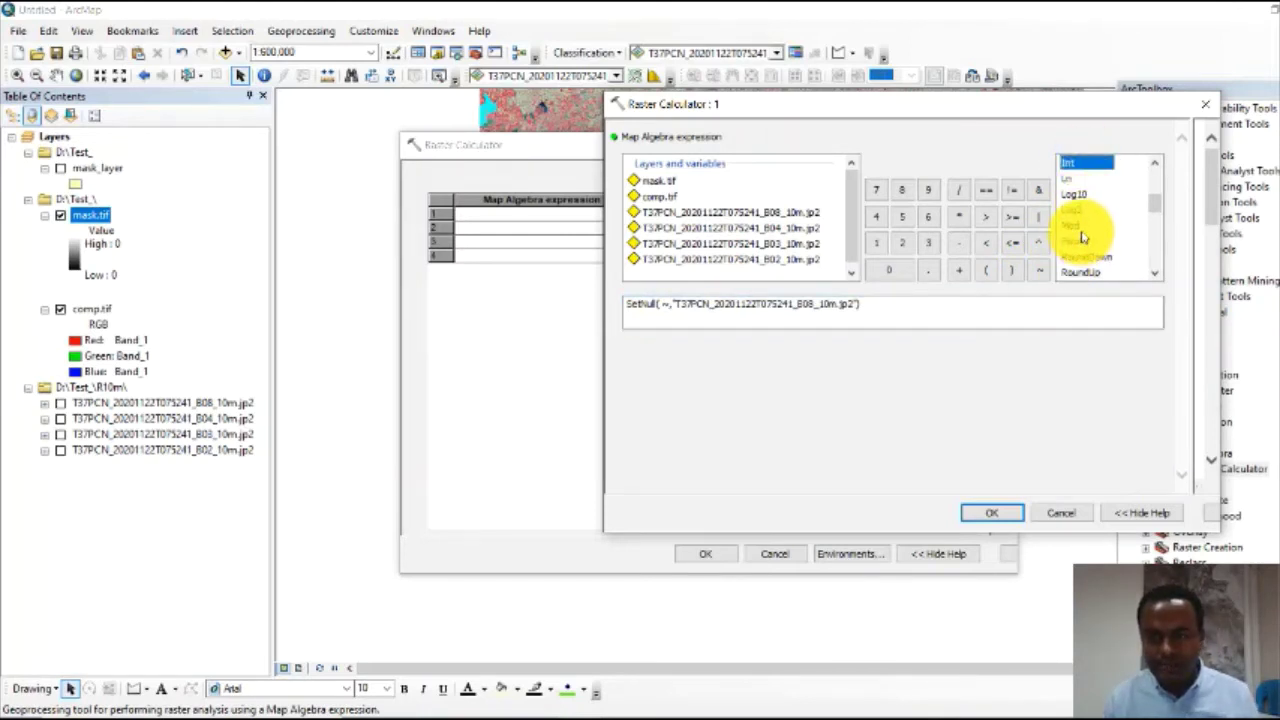
scroll(1081, 206, down, 5)
scroll(1081, 204, down, 2)
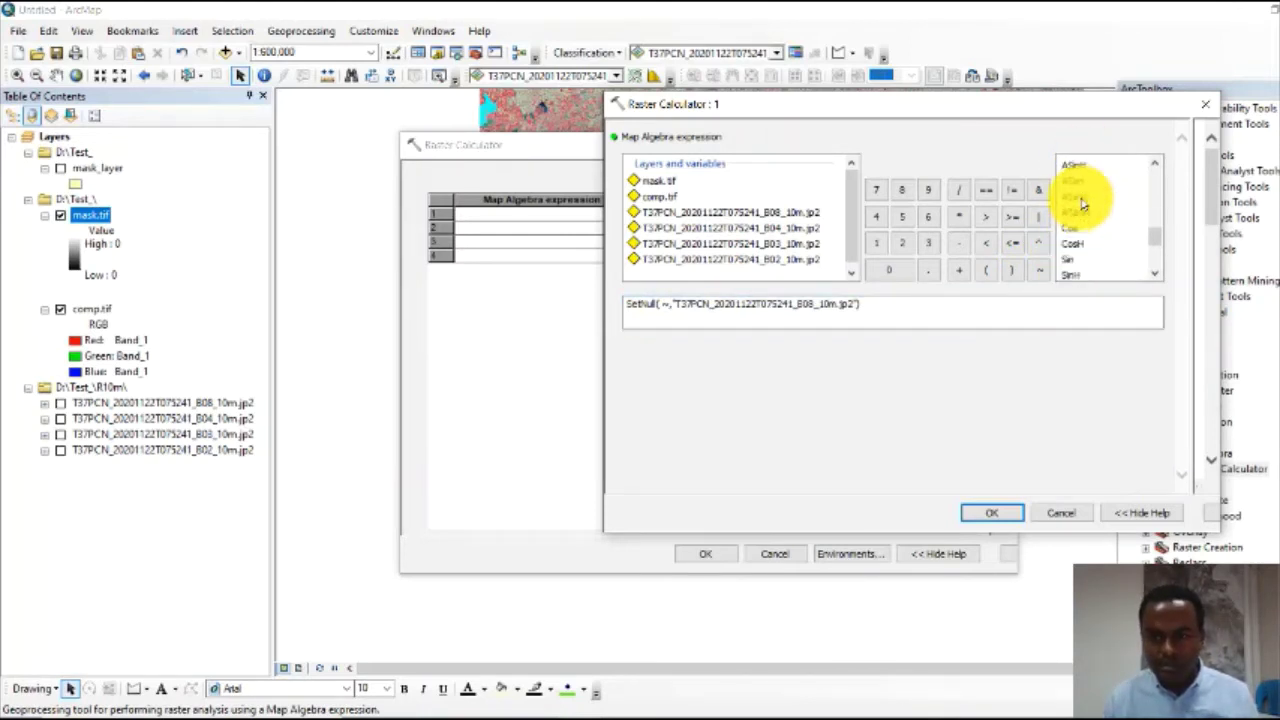
scroll(1079, 210, down, 3)
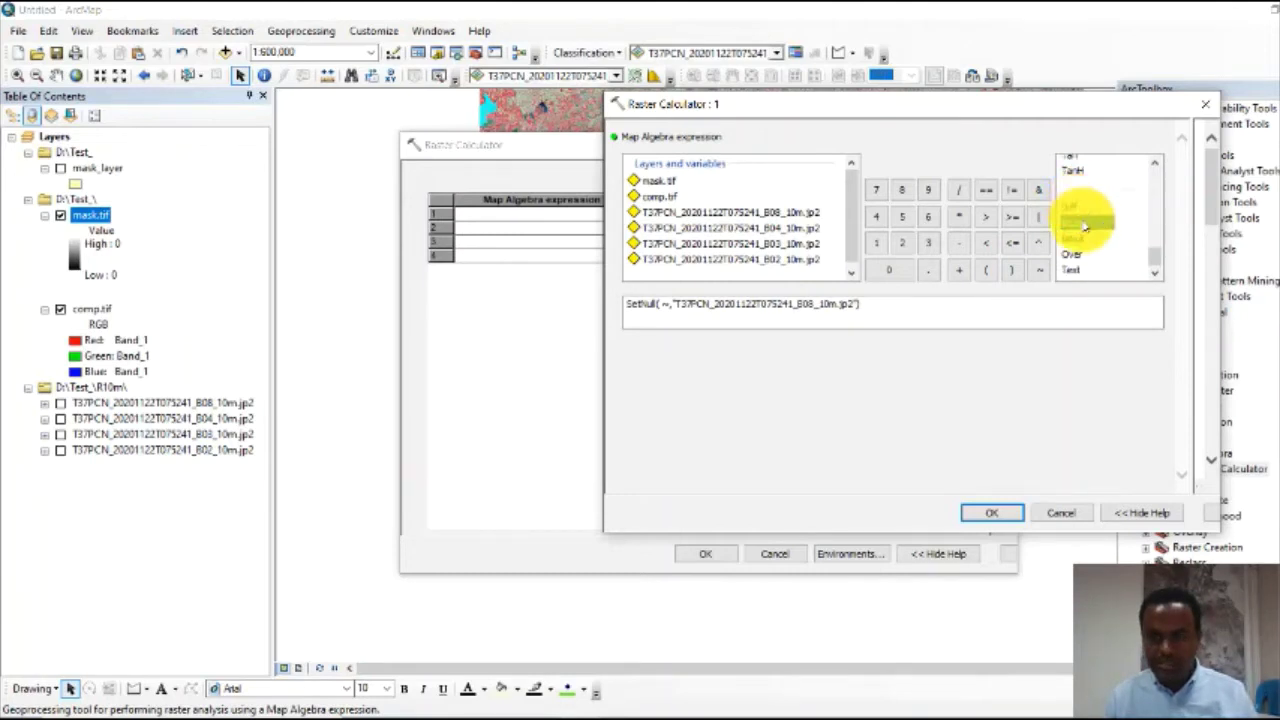
click(1080, 224)
double_click(1078, 240)
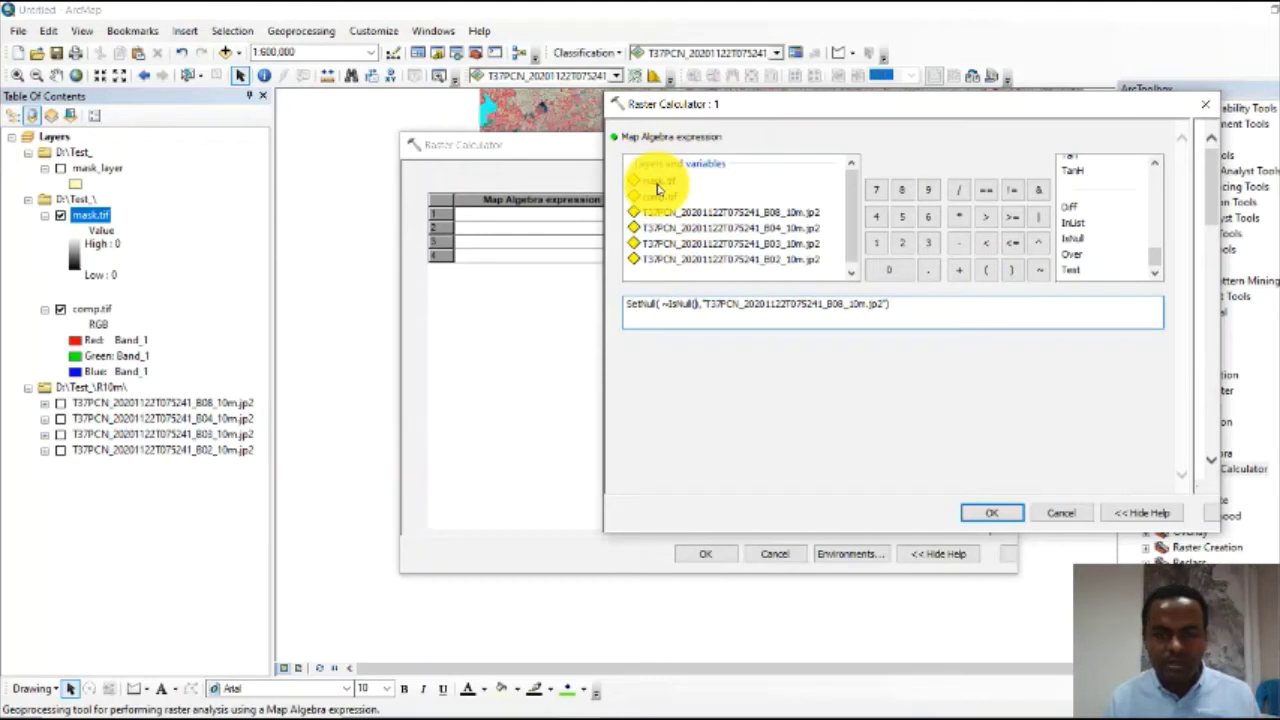
double_click(657, 189)
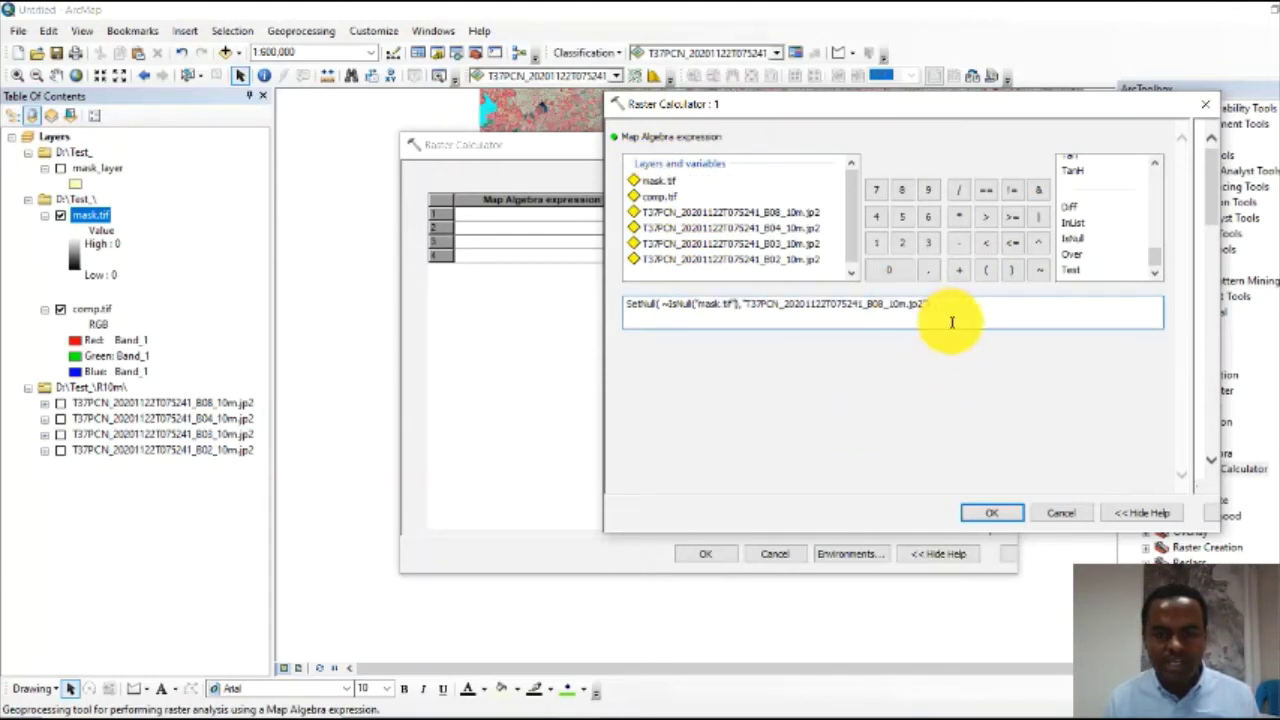
text())
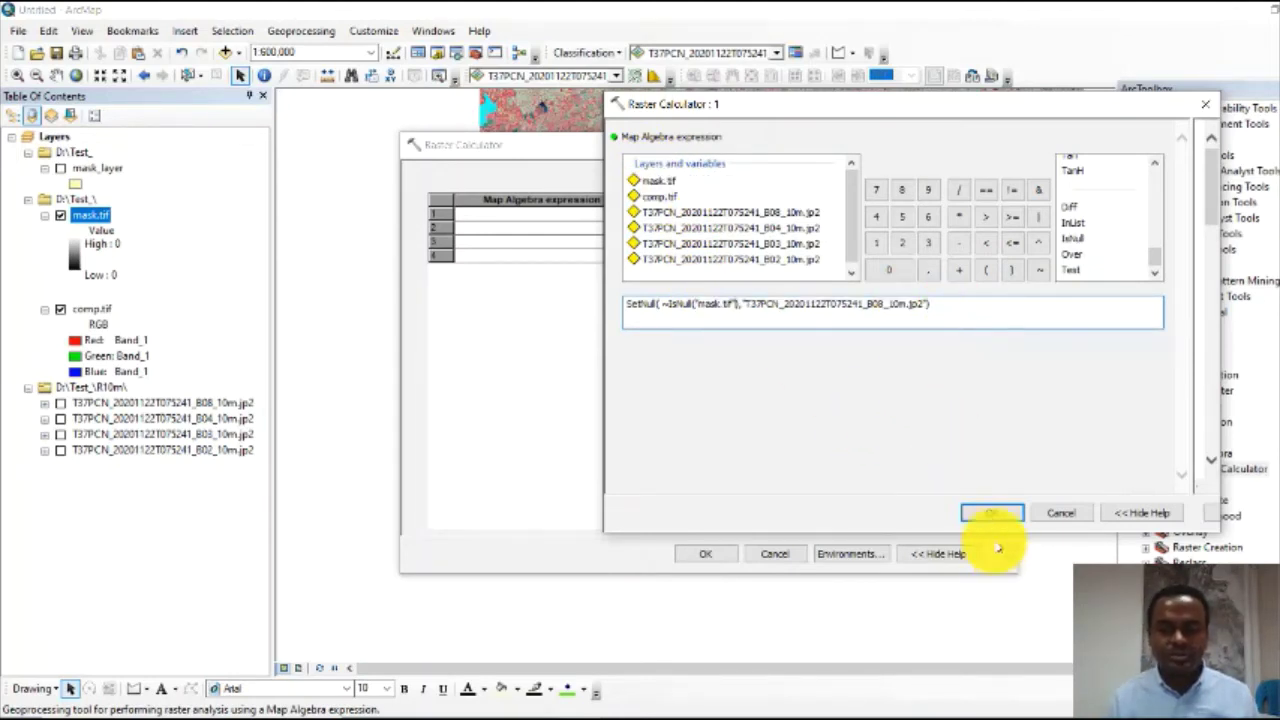
click(985, 514)
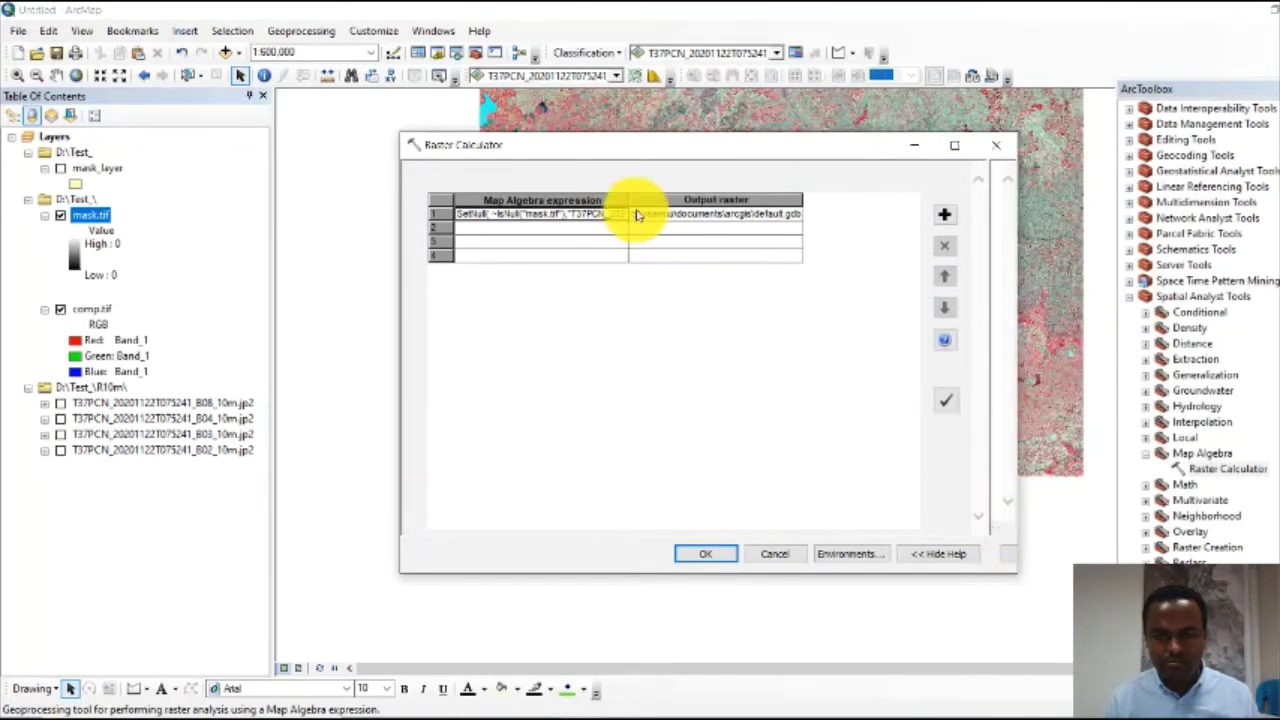
- Create a folder named masked inside Test_ while choosing the first row's output raster location
right_click(671, 216)
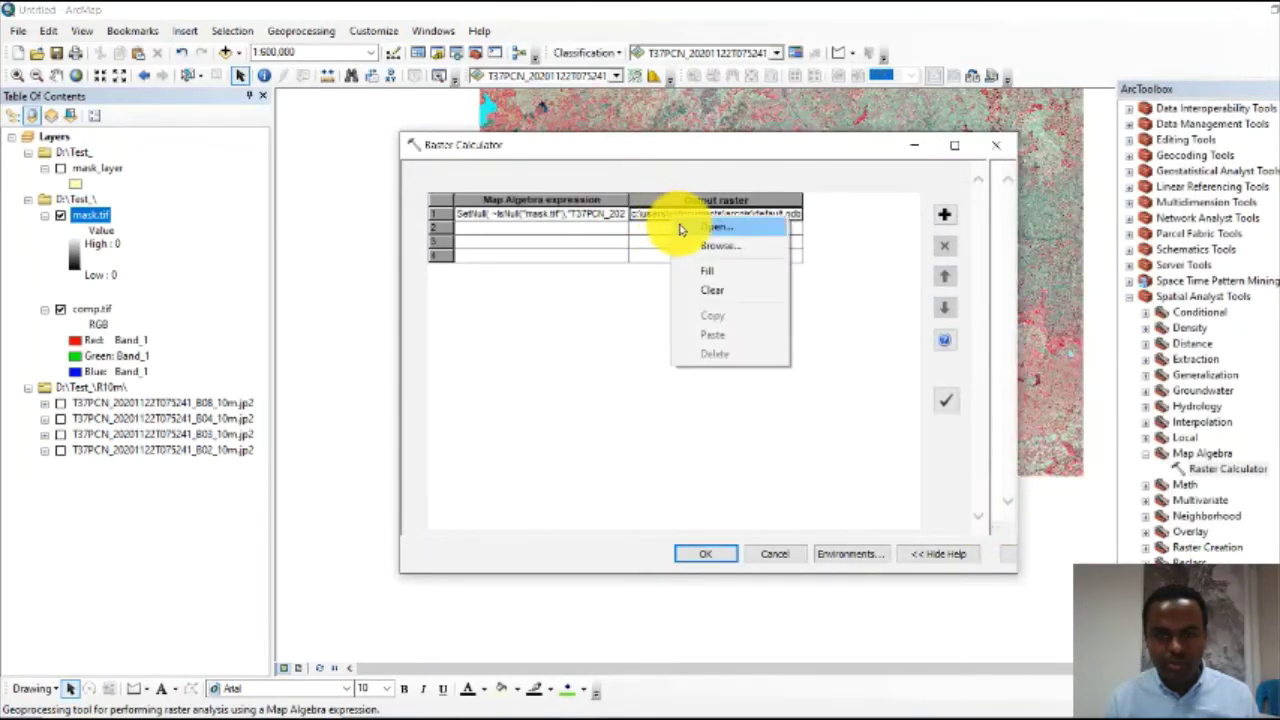
click(679, 228)
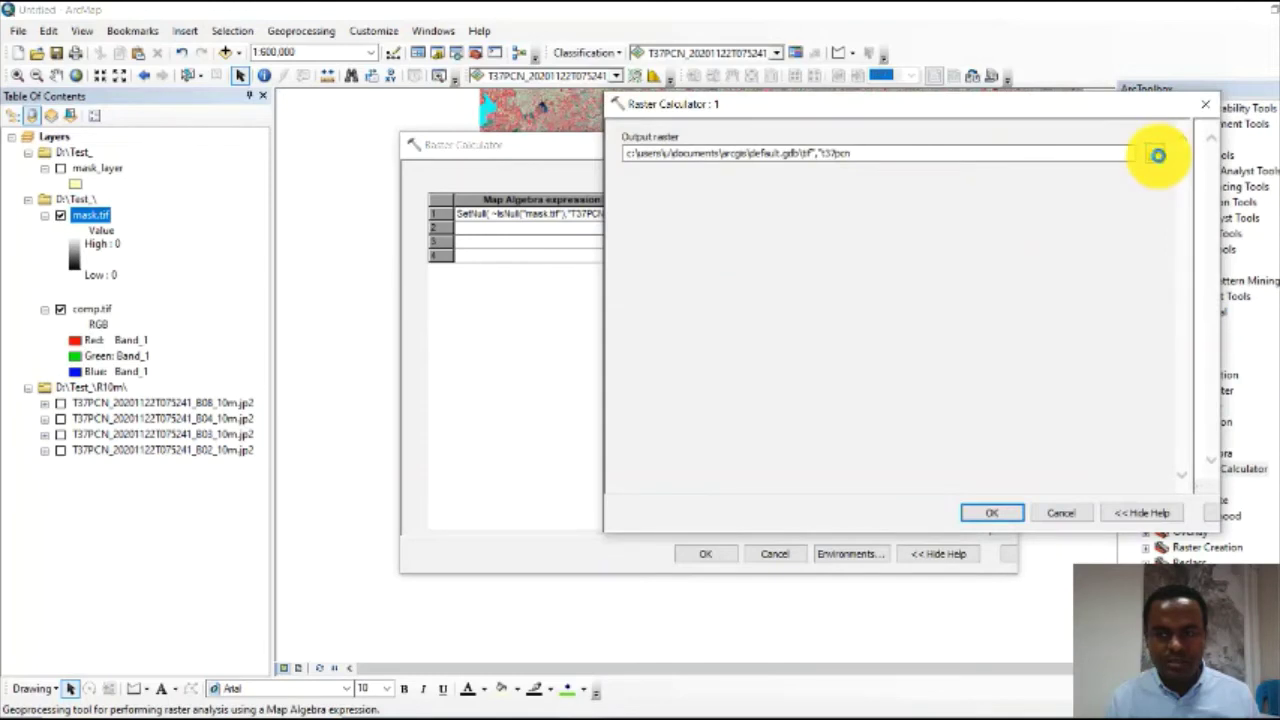
click(1157, 155)
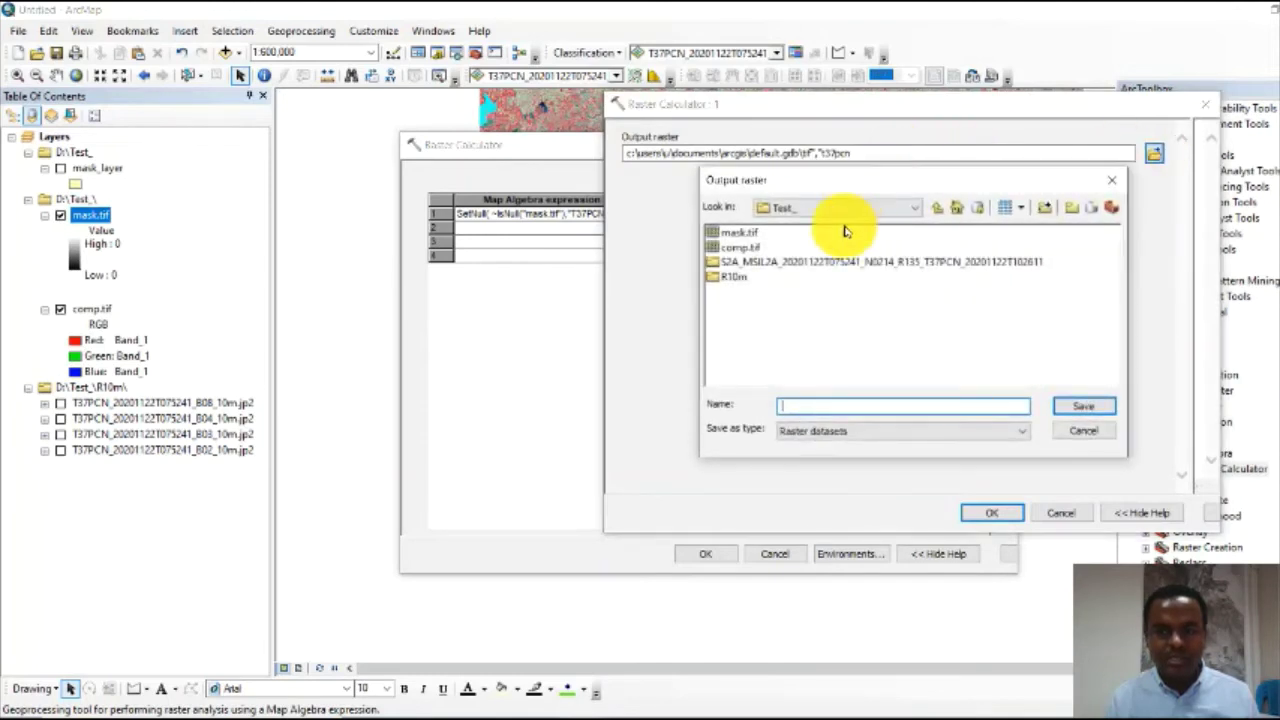
click(1076, 213)
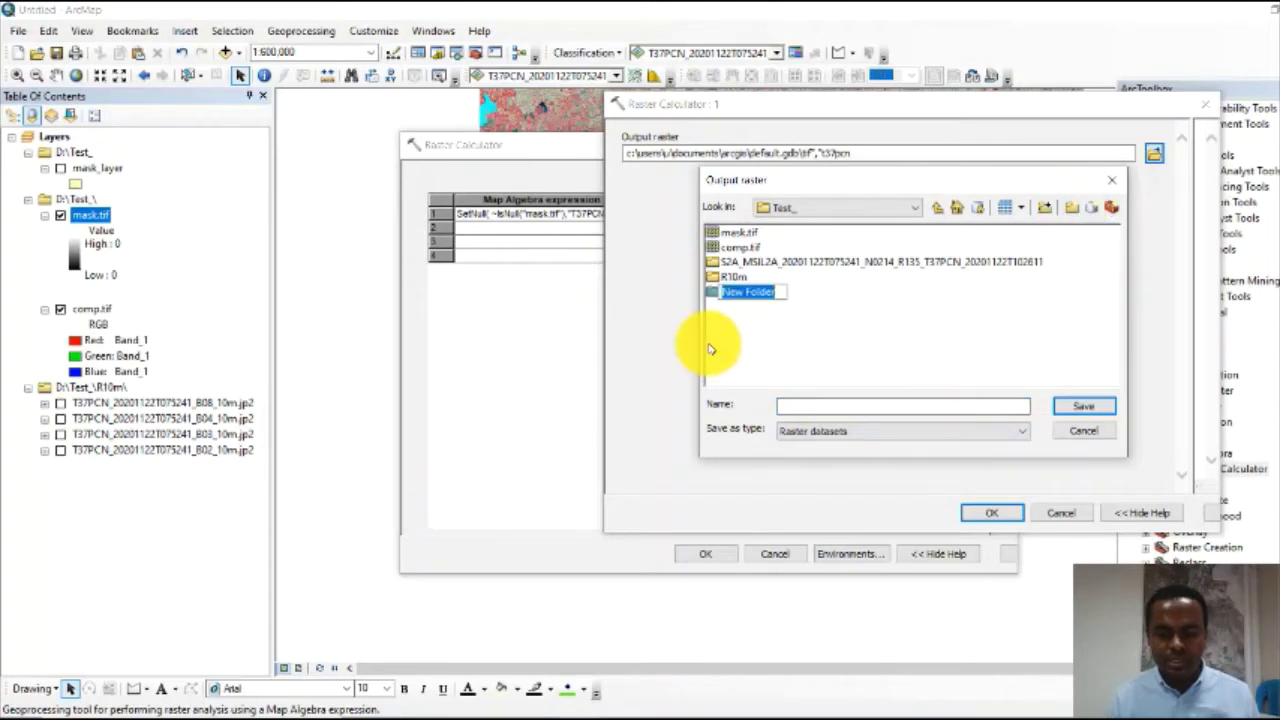
text(masked)
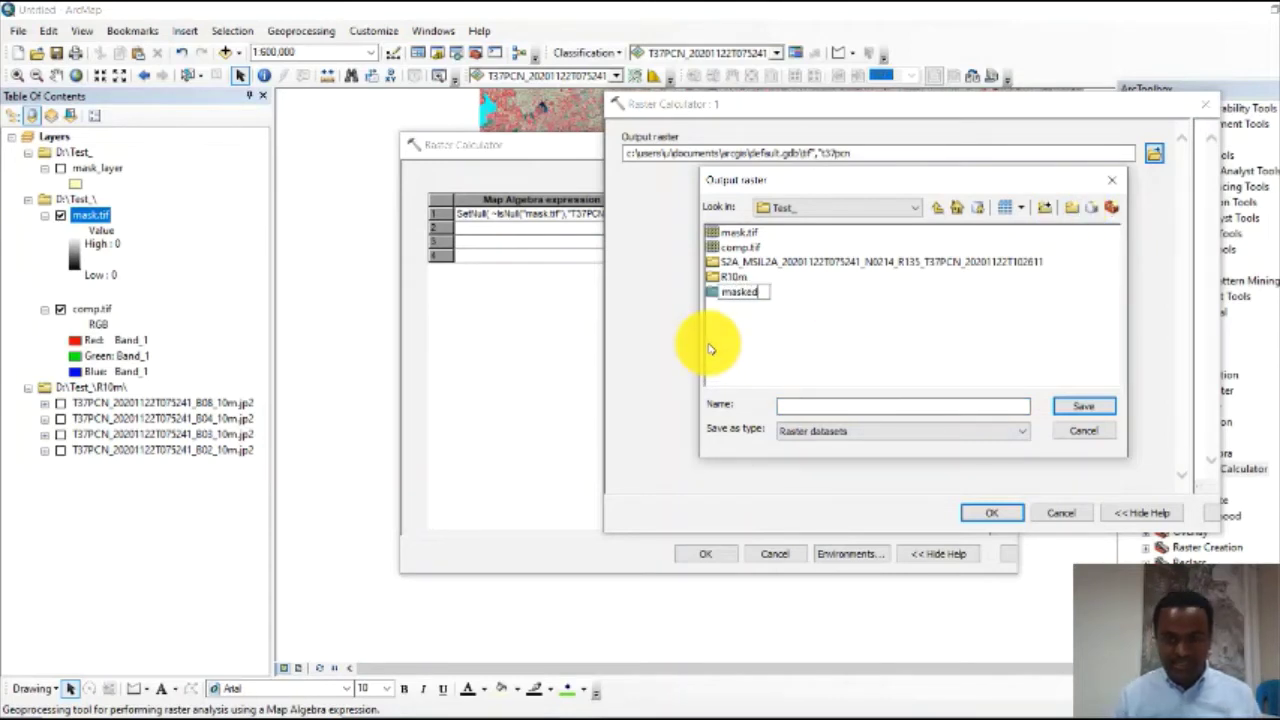
- Set the first row's output raster to b8_masked.tif in the masked folder
double_click(740, 291)
click(790, 405)
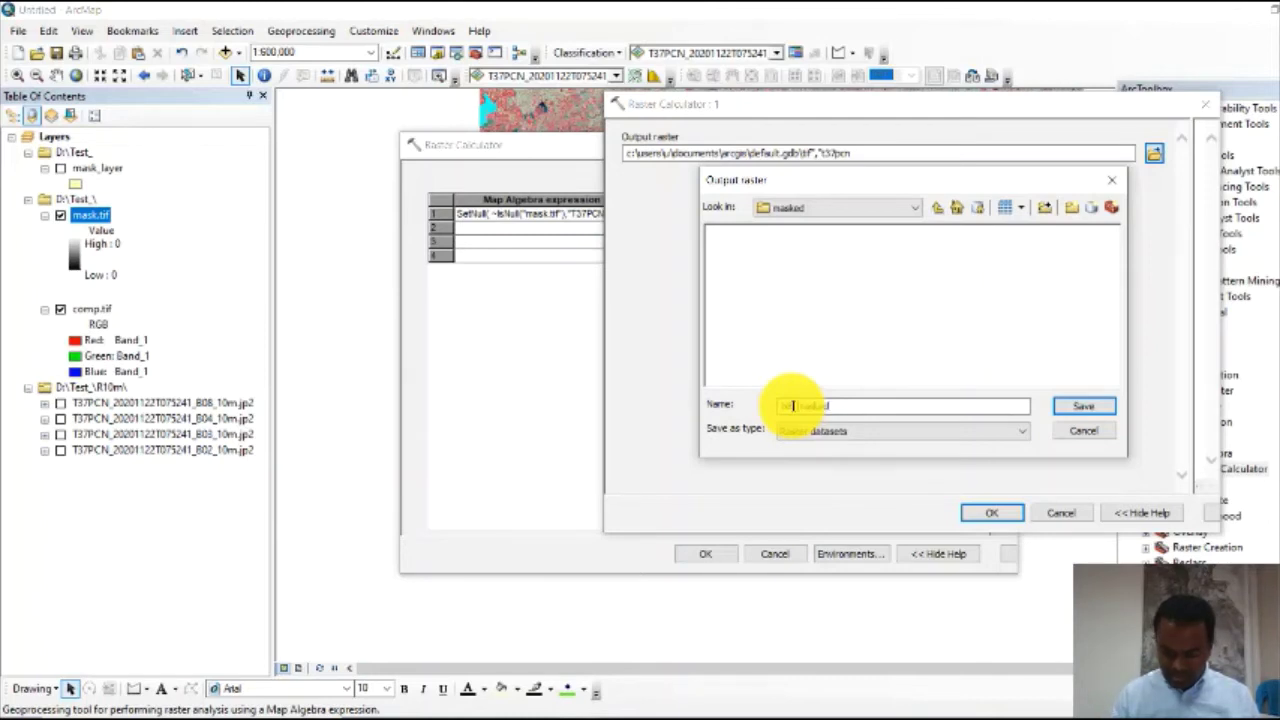
text(if)
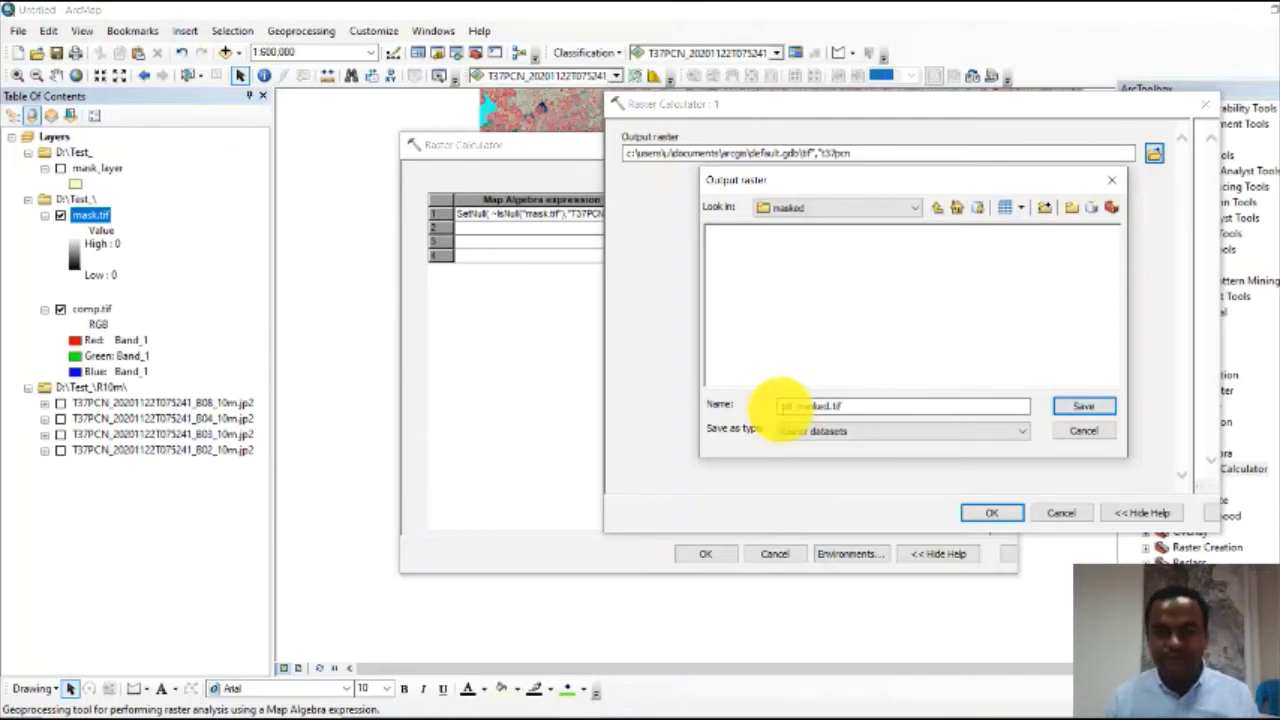
click(1075, 408)
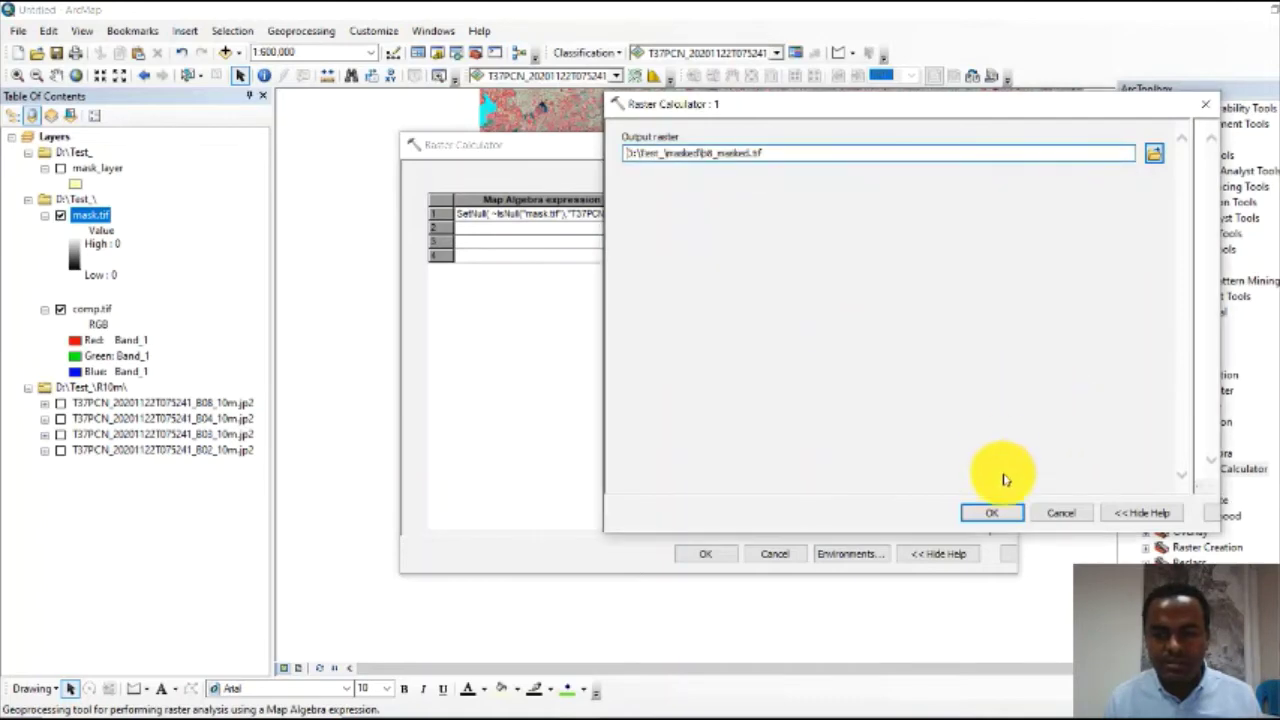
click(980, 511)
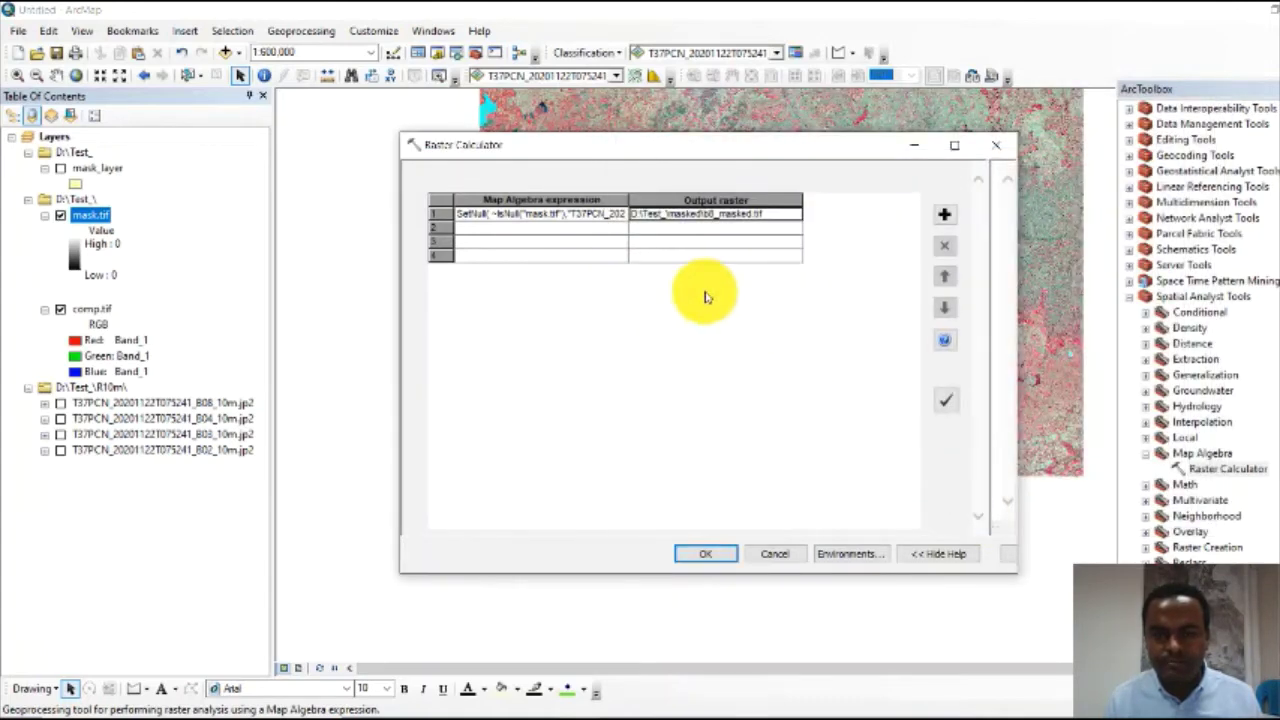
- Fill the first row's Map Algebra expression and output raster path down to the other three batch rows
right_click(557, 218)
click(600, 270)
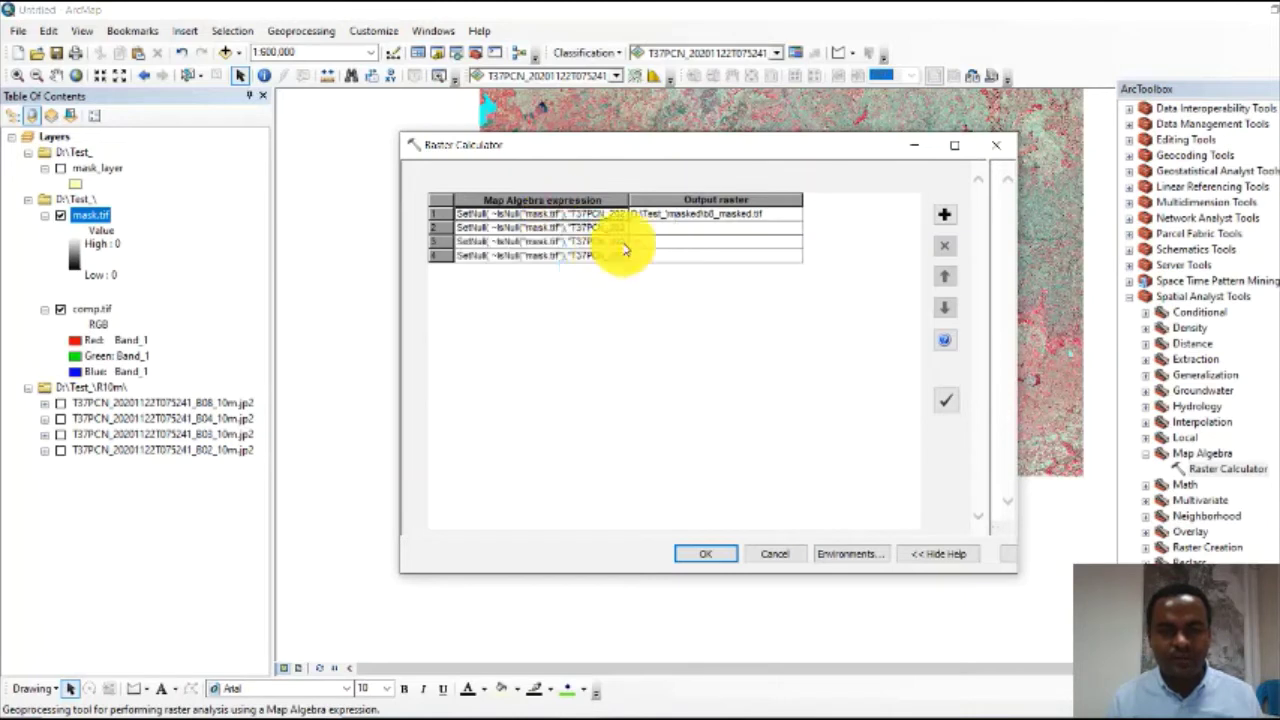
right_click(680, 217)
click(737, 274)
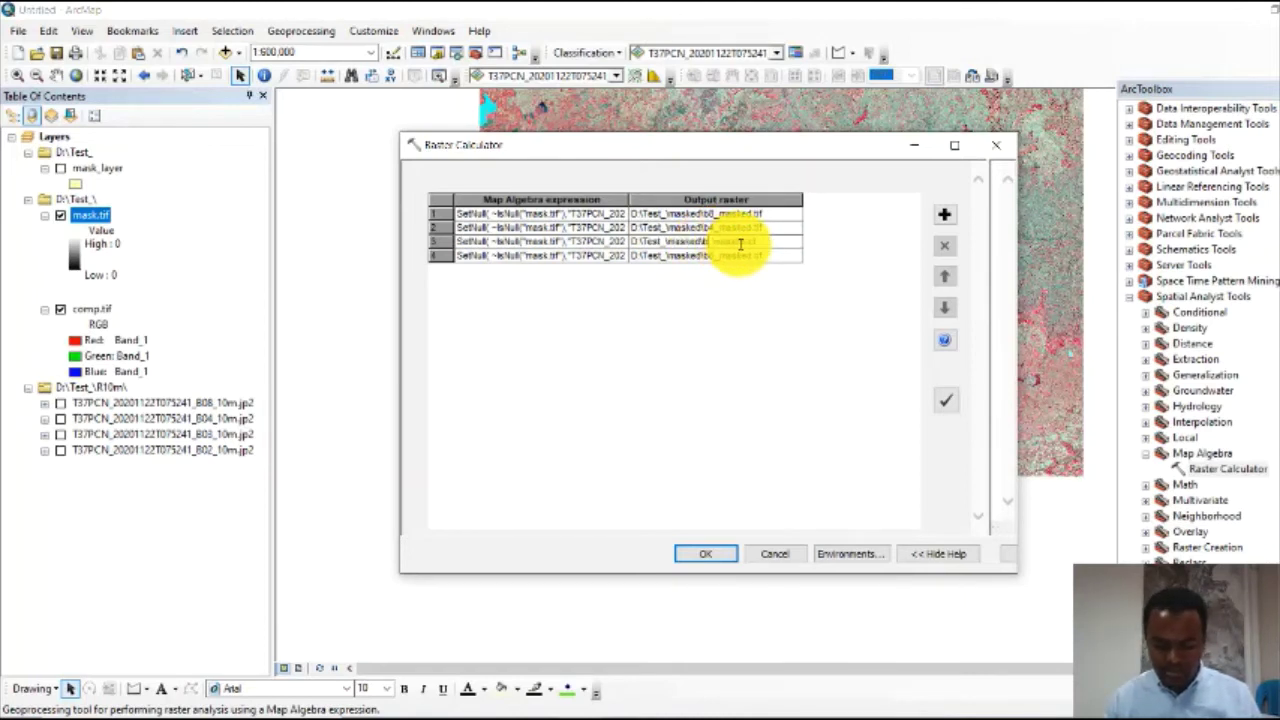
- Edit batch rows 2 to 4 to use bands B04, B03 and B02, with outputs b4_masked.tif, b3_masked.tif and b2_masked.tif
click(713, 257)
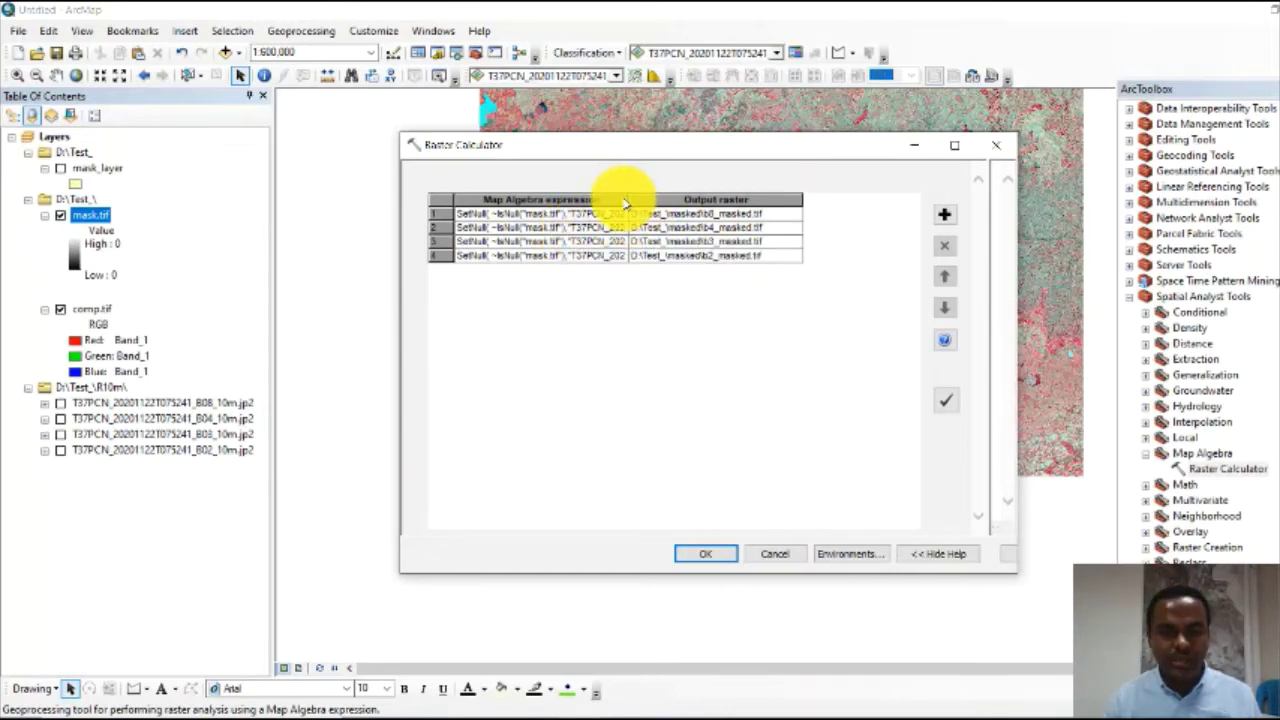
drag(627, 198, 820, 208)
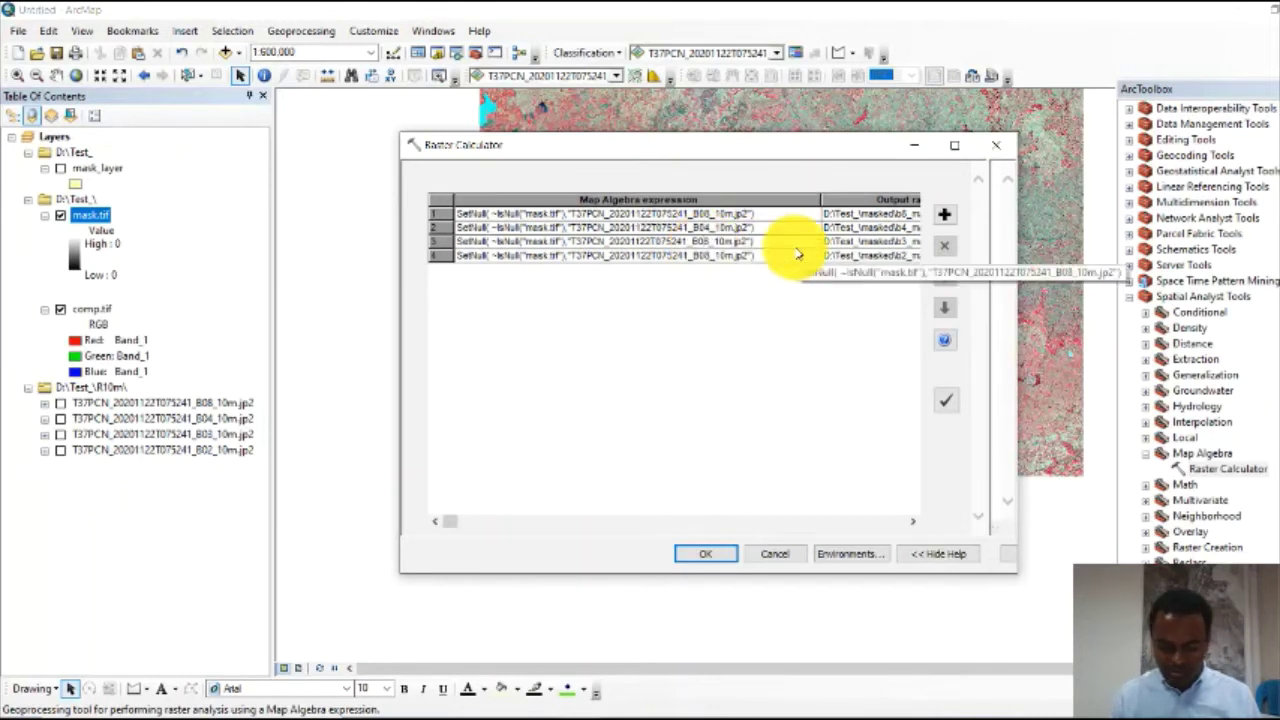
key(BackSpace)
text(3)
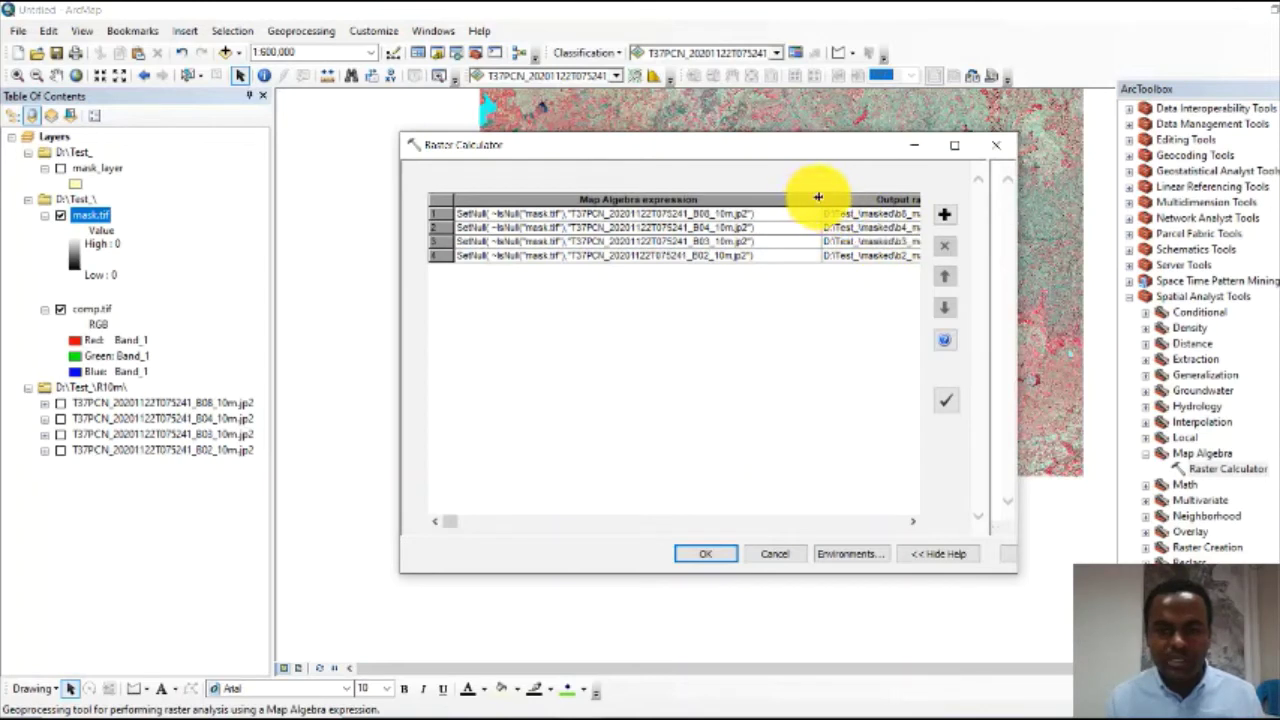
drag(818, 197, 772, 200)
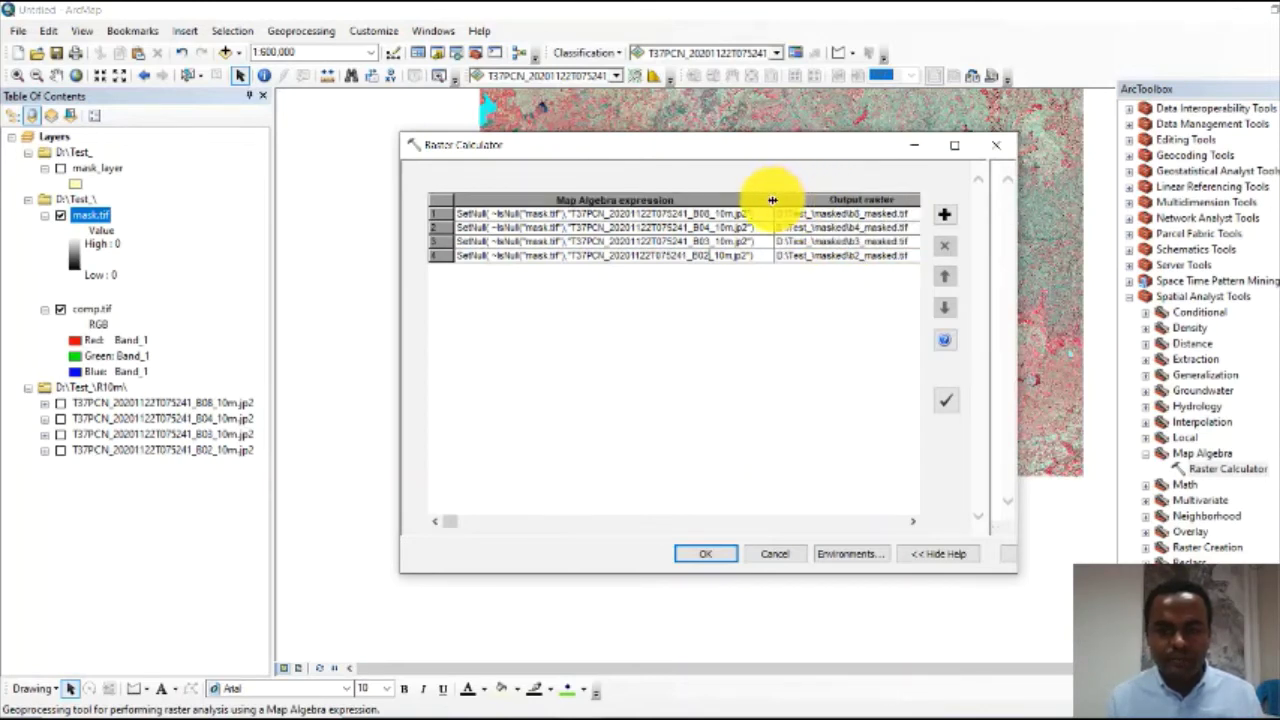
- Set the processing extent to match layer T37PCN_20201122T075241_B08_10m.jp2 and run the batch raster calculation
click(845, 556)
click(664, 180)
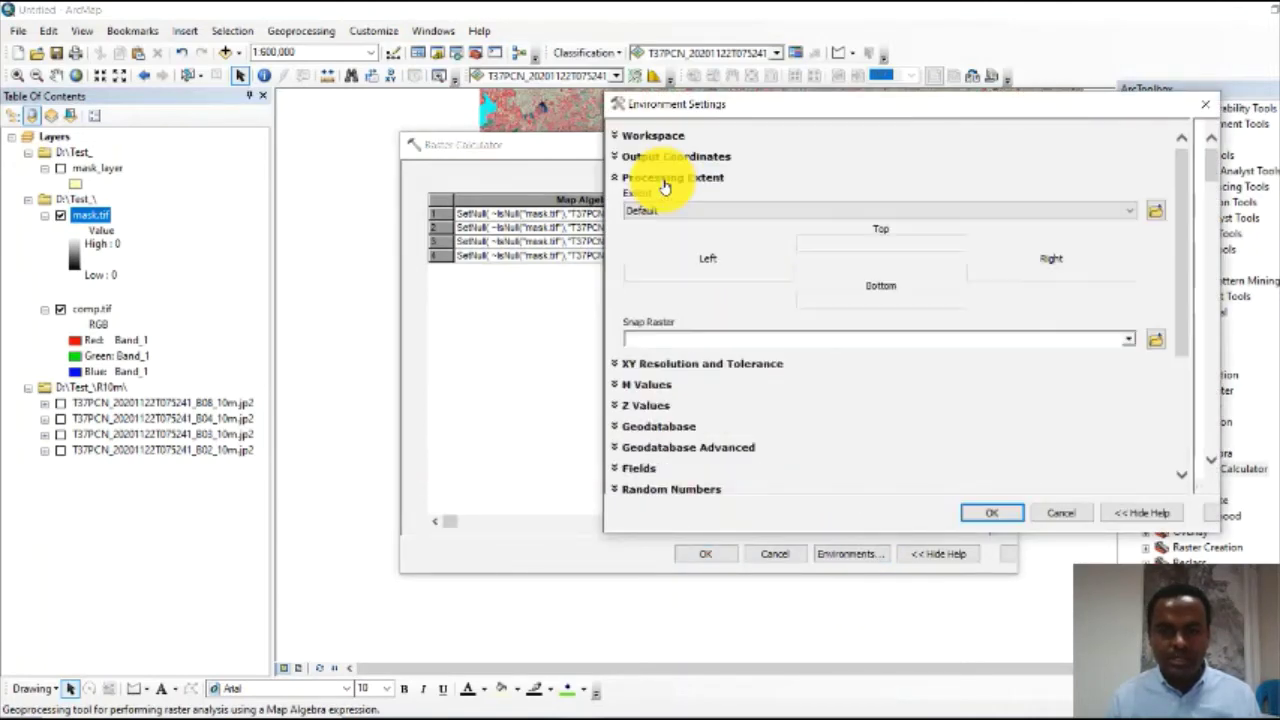
click(1133, 212)
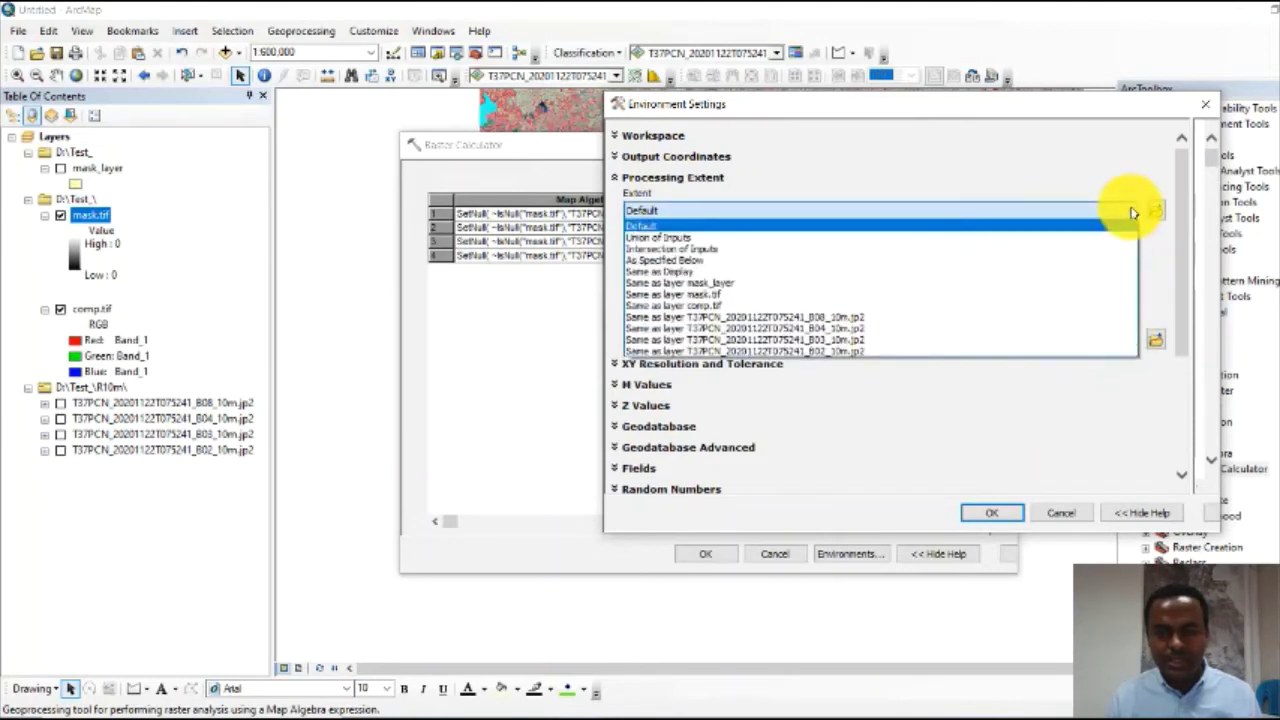
click(825, 318)
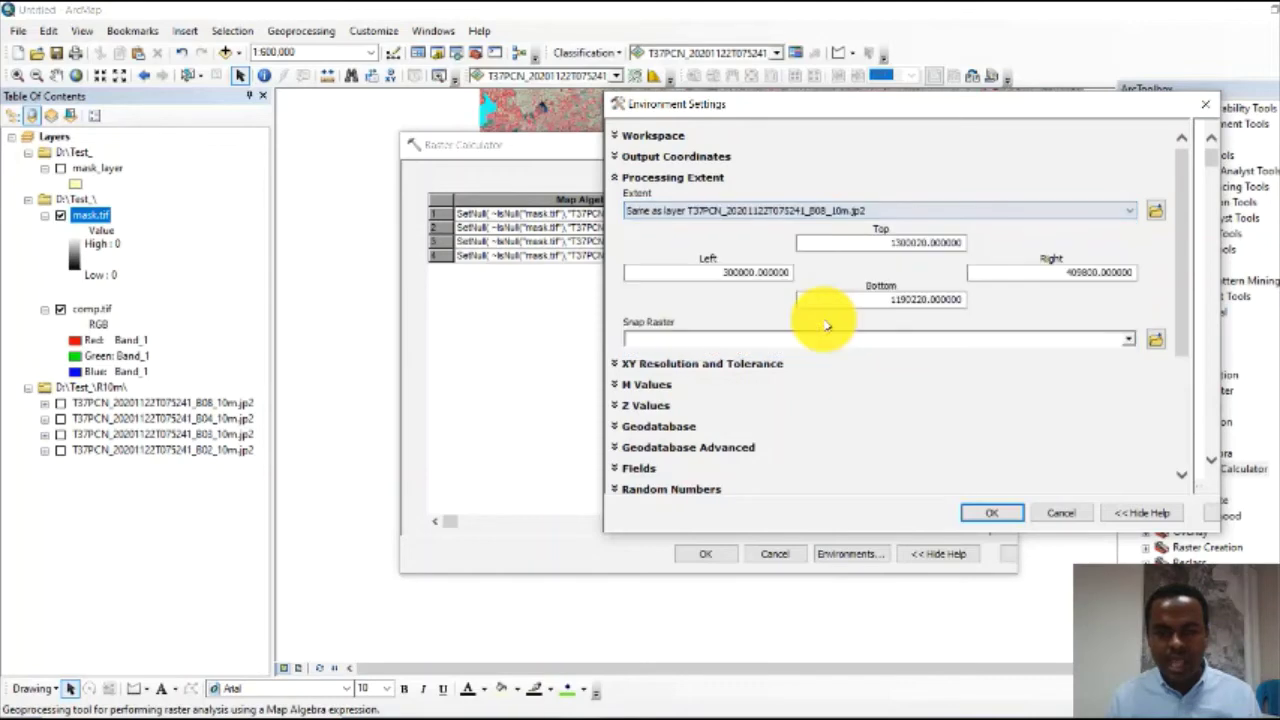
click(977, 511)
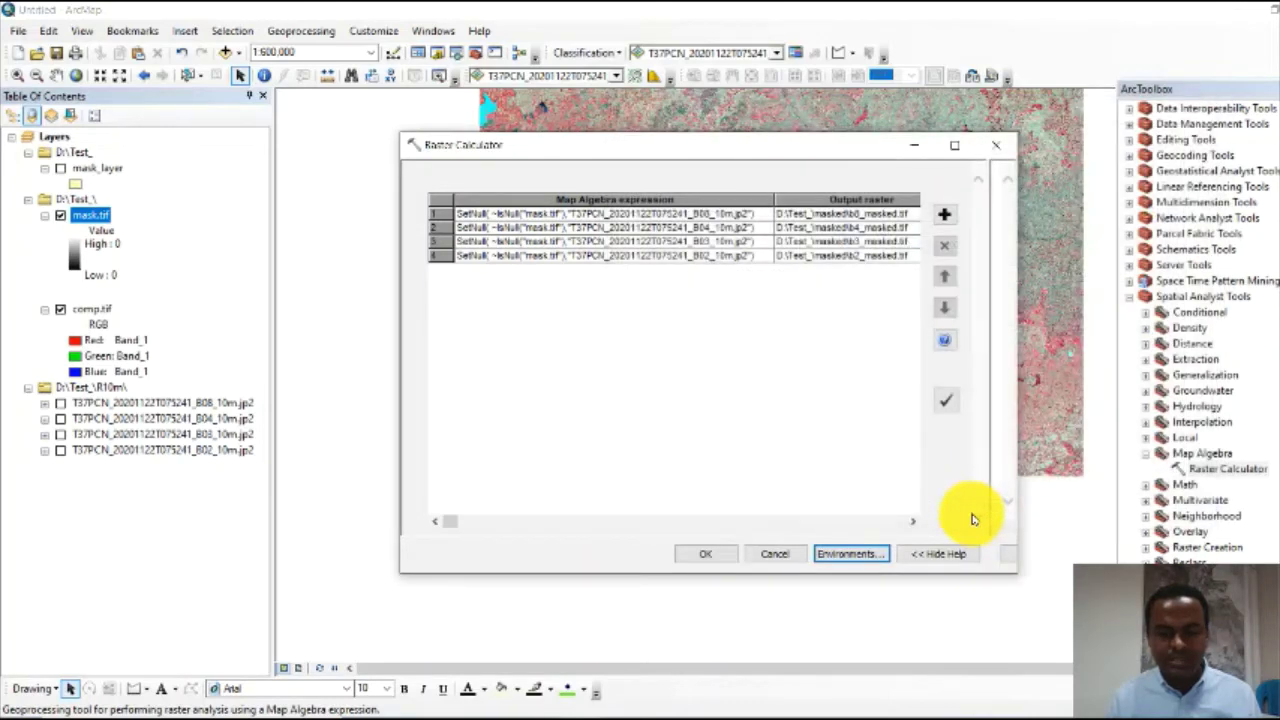
click(700, 555)
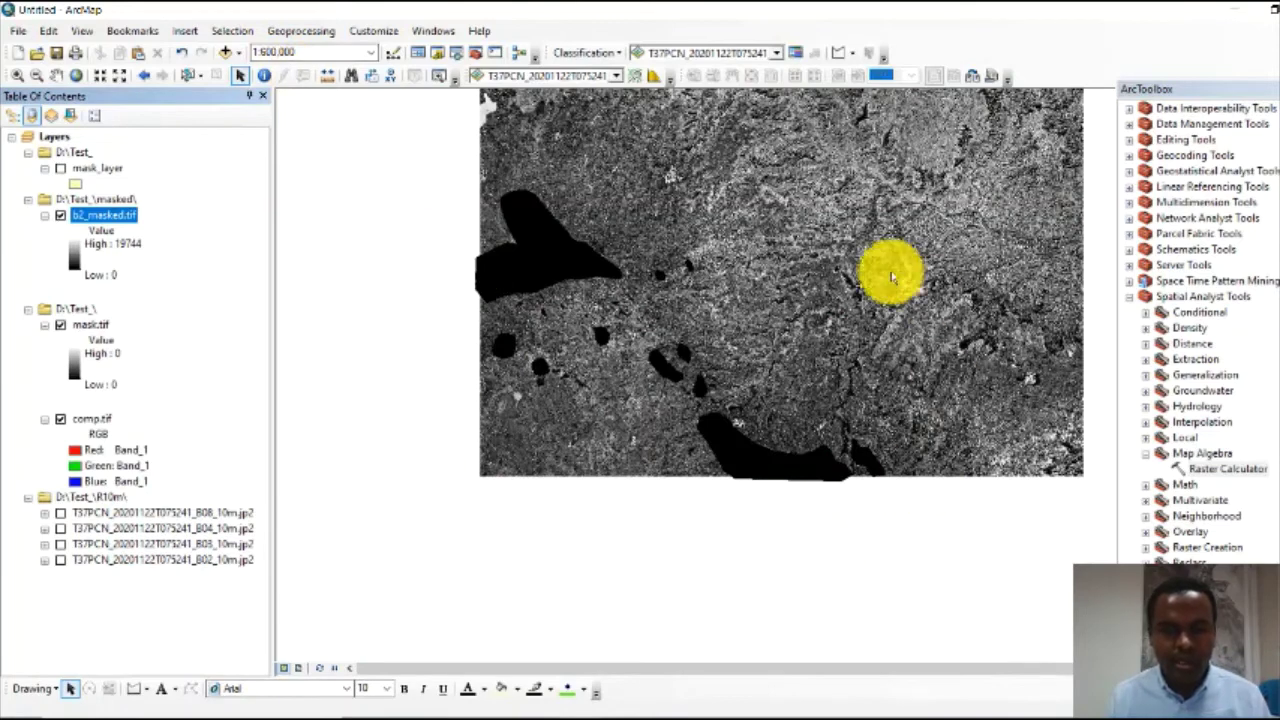
- Remove the b2_masked.tif and mask.tif layers from the map, and hide comp.tif with its legend collapsed
right_click(125, 218)
click(165, 240)
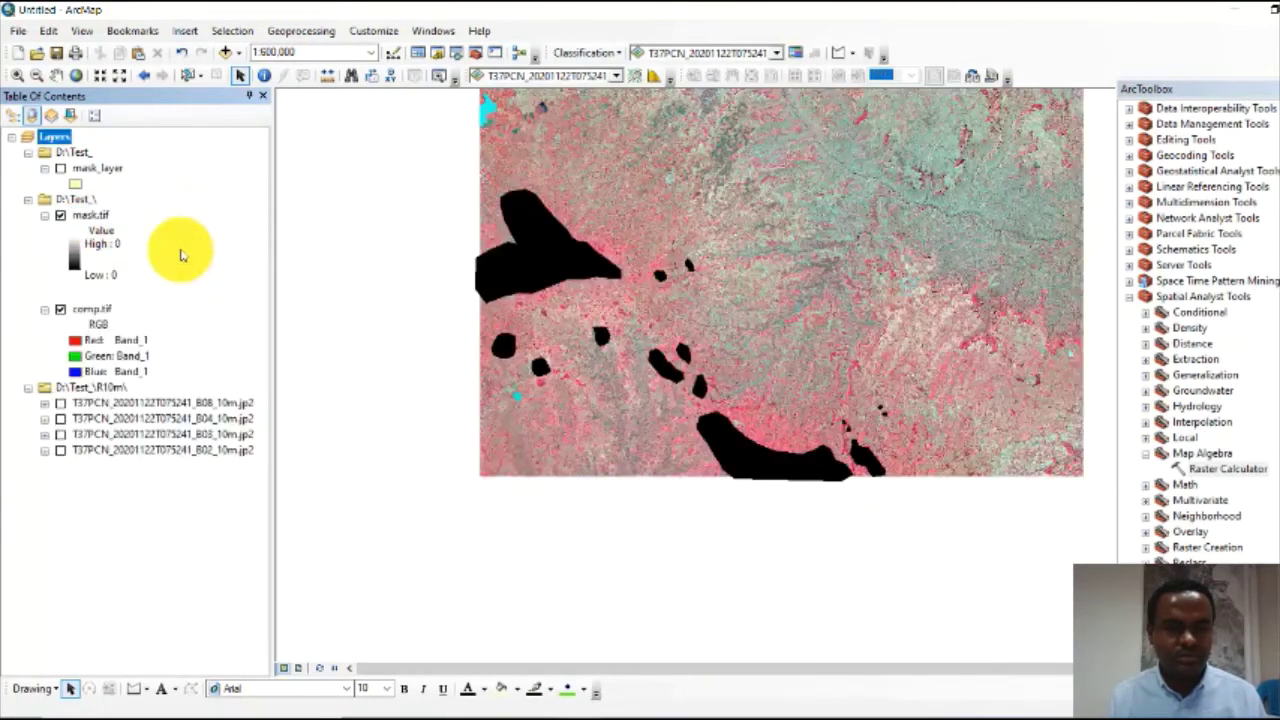
click(44, 215)
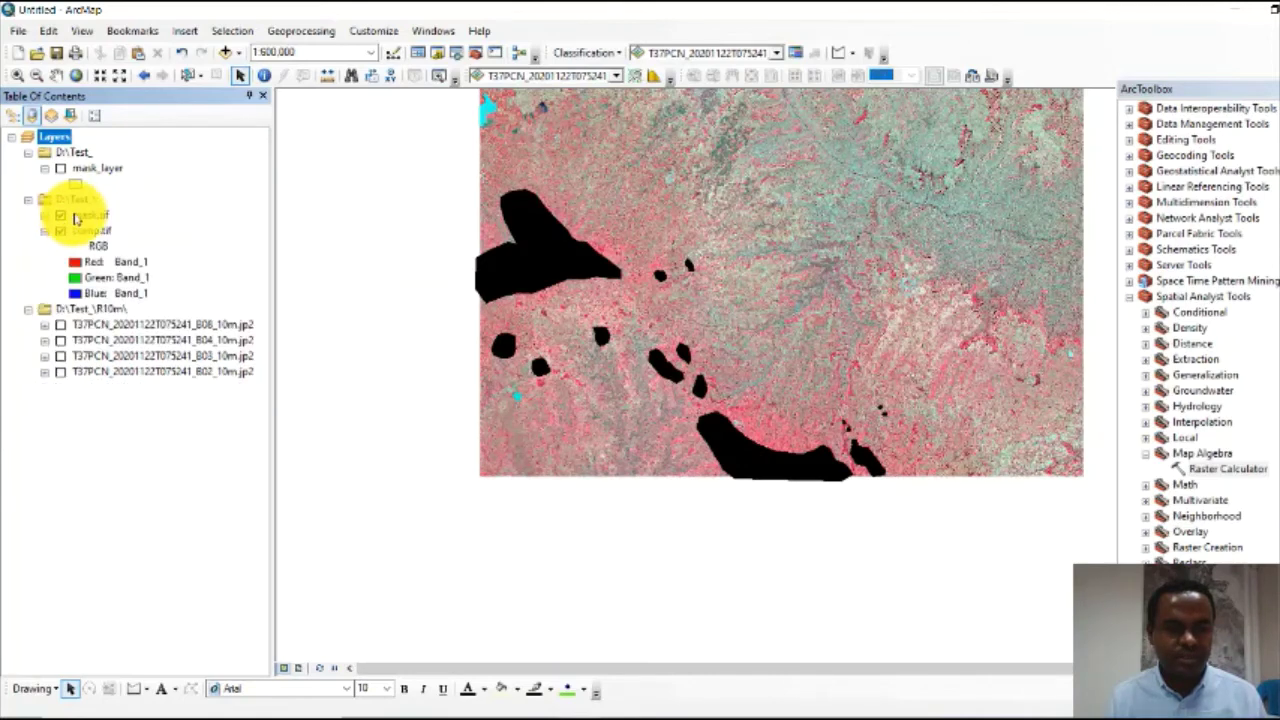
right_click(84, 217)
click(132, 246)
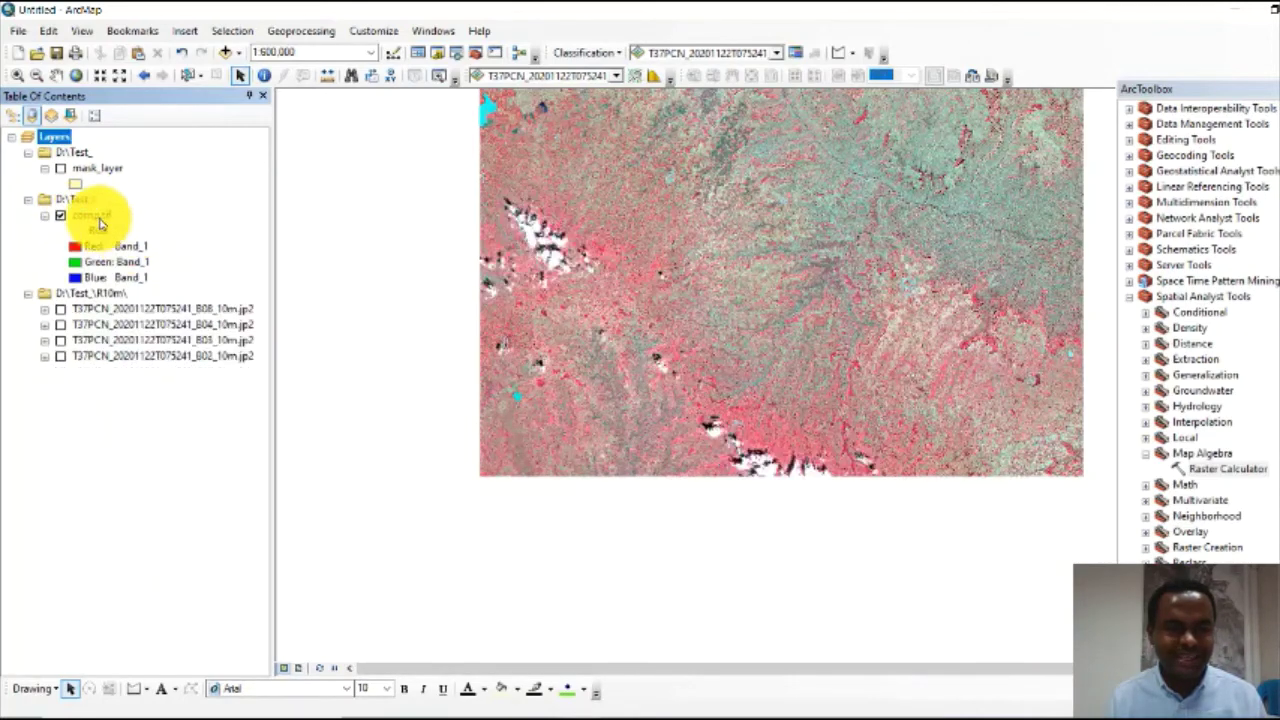
click(46, 216)
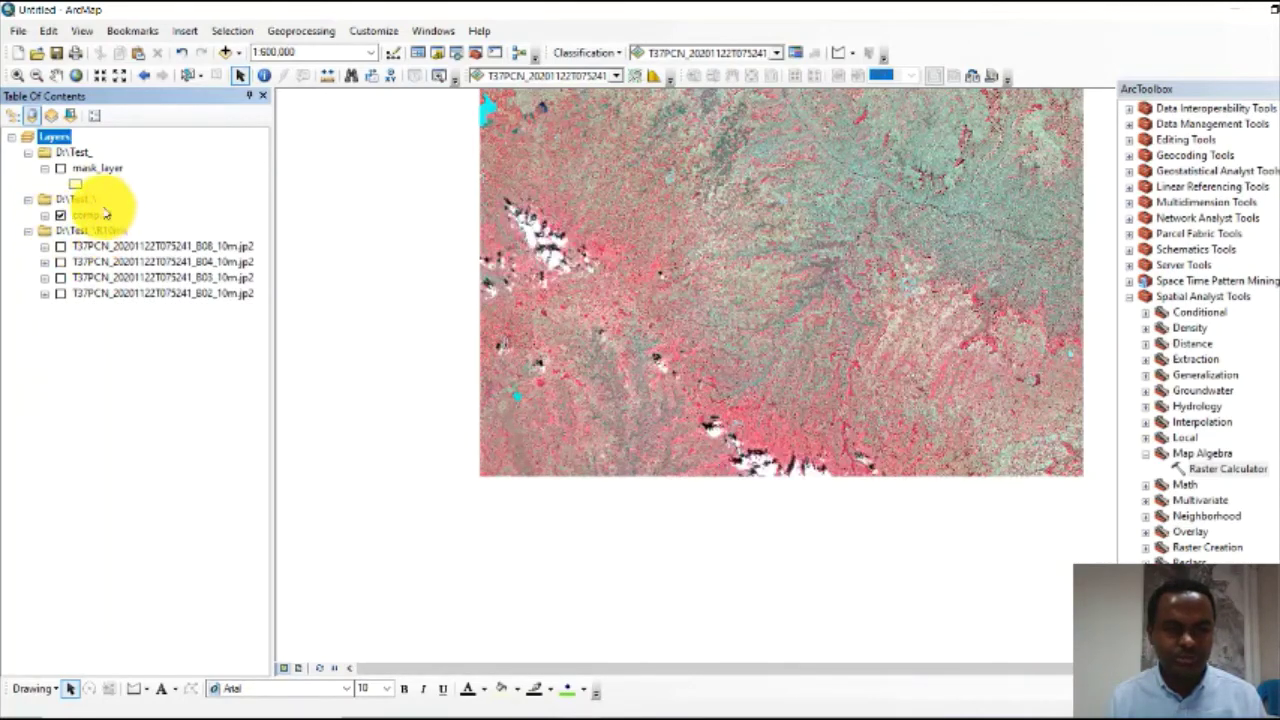
click(61, 216)
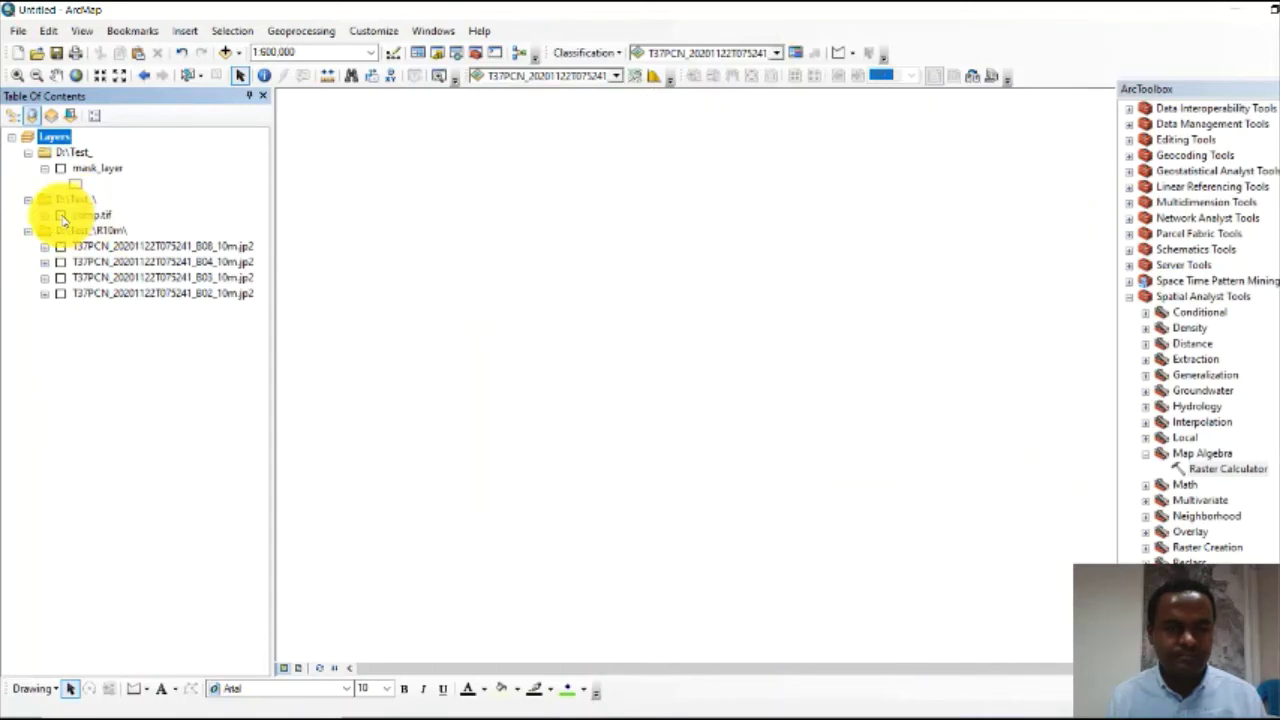
click(61, 216)
click(61, 216)
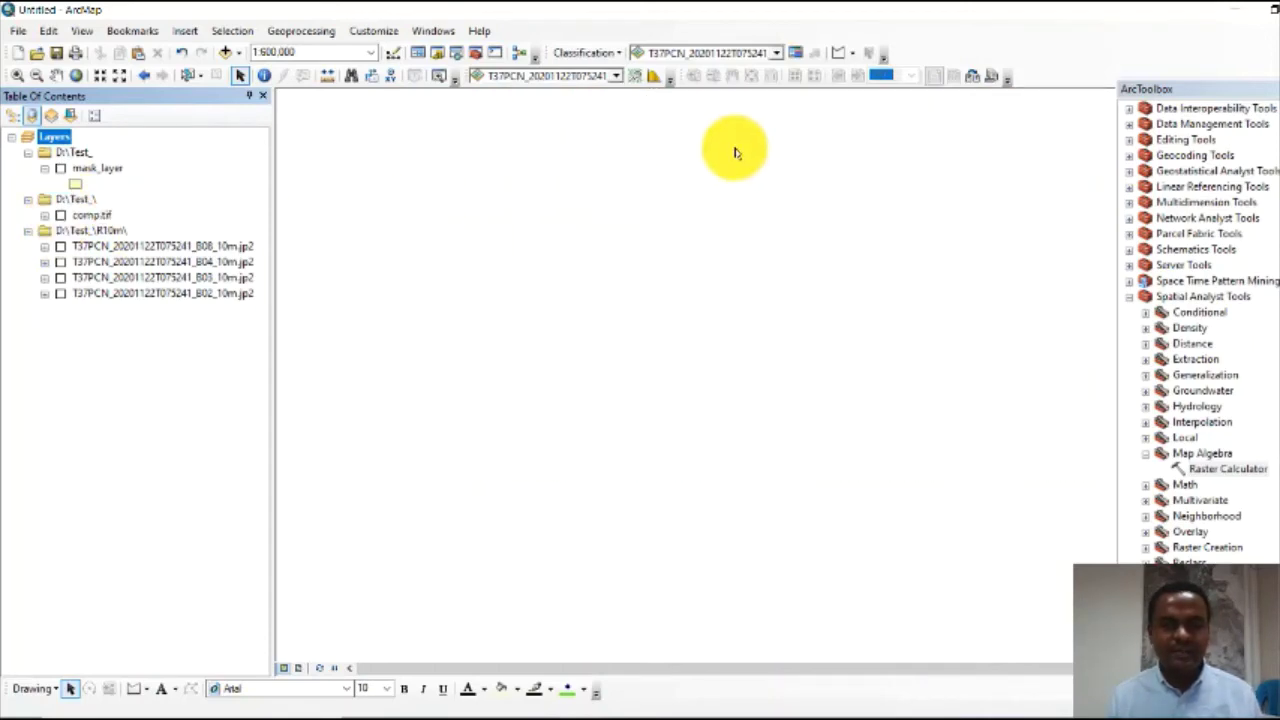
- Add b8_masked.tif, b4_masked.tif, b3_masked.tif and b2_masked.tif from the masked folder to the map
click(225, 52)
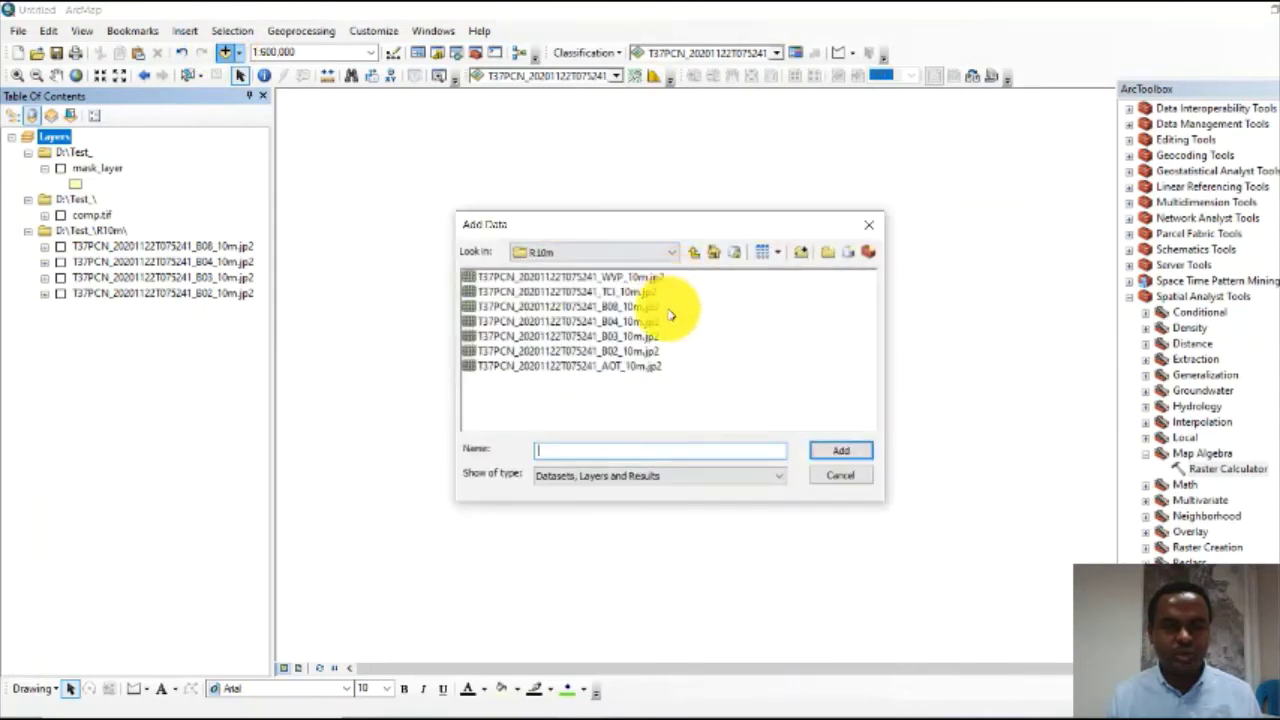
click(703, 254)
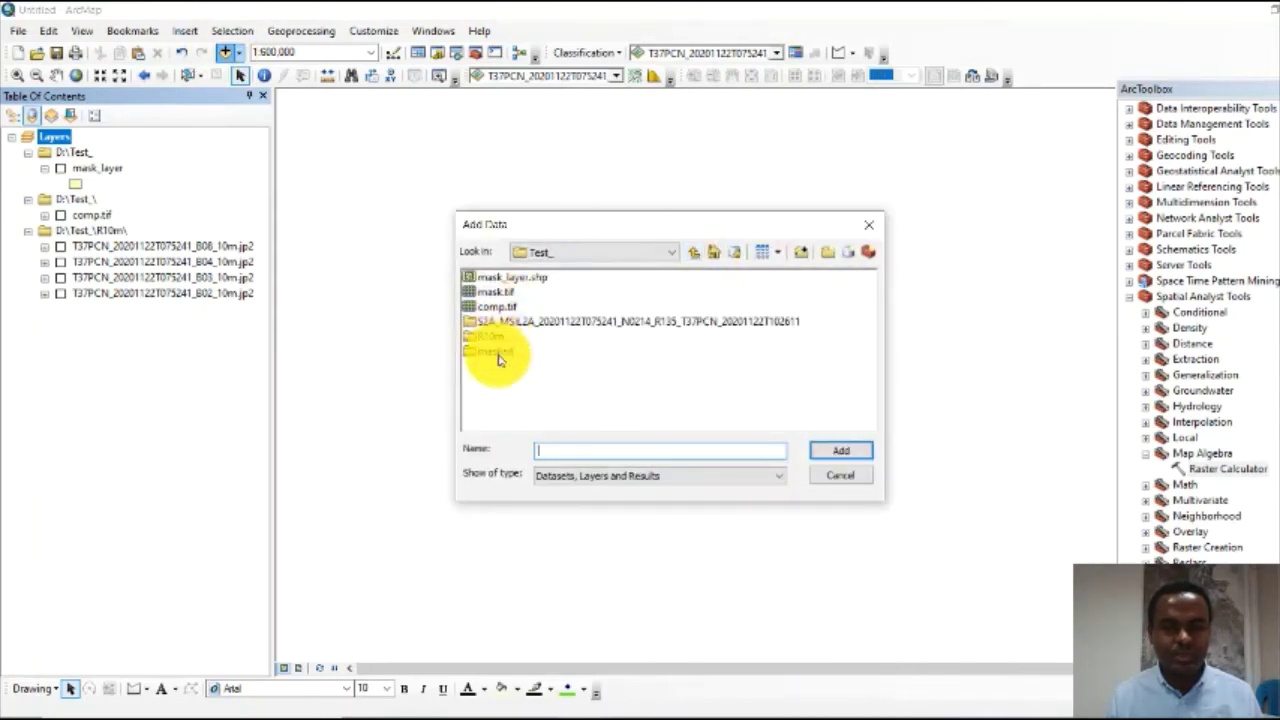
double_click(498, 352)
click(510, 278)
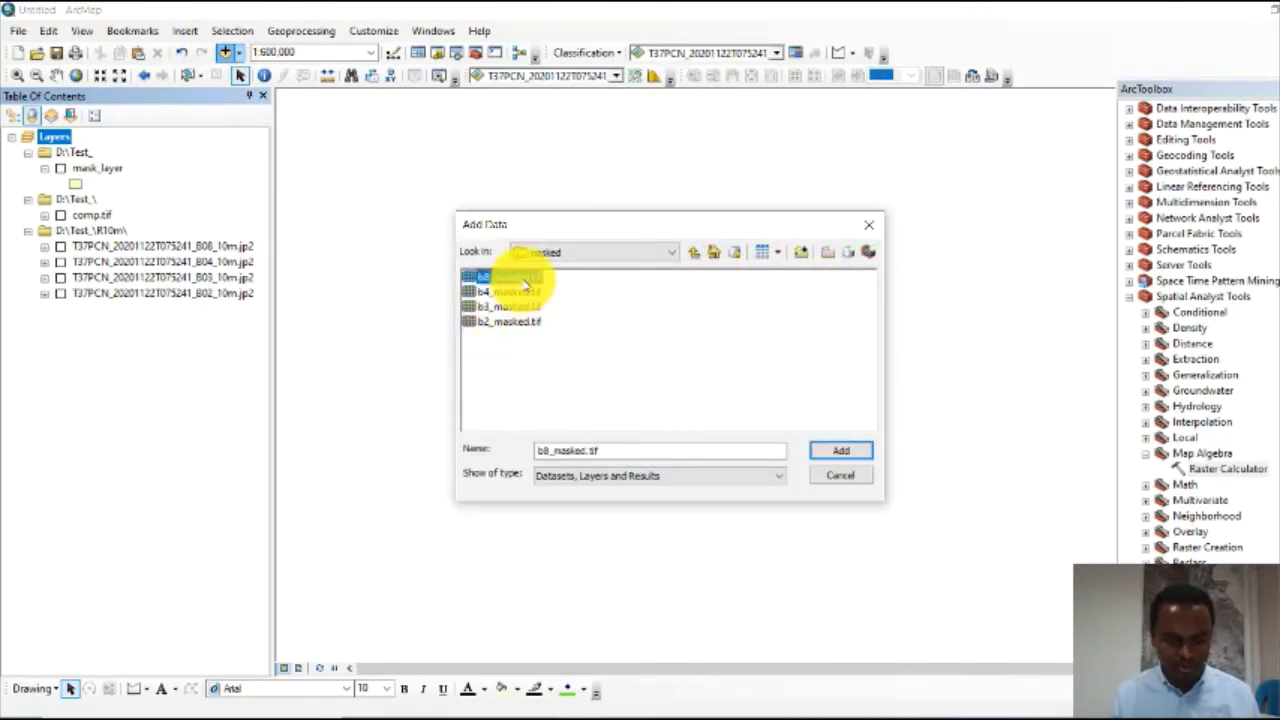
shift+click(505, 322)
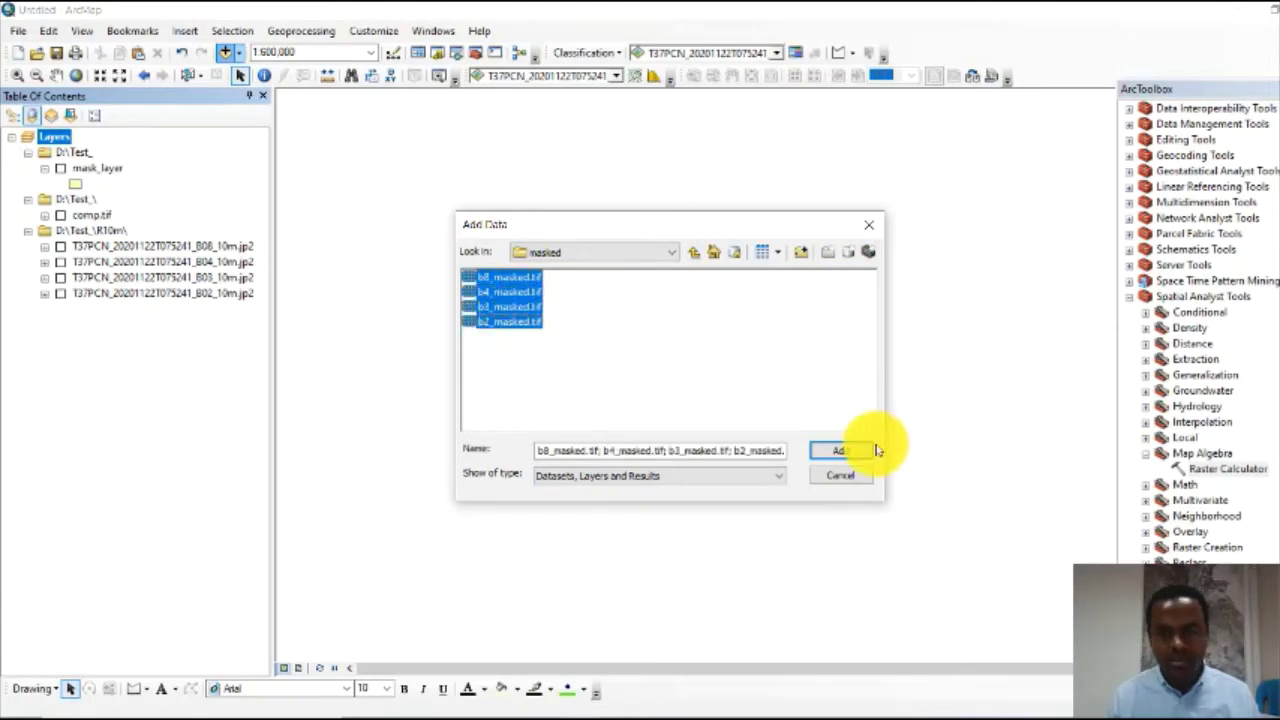
click(842, 452)
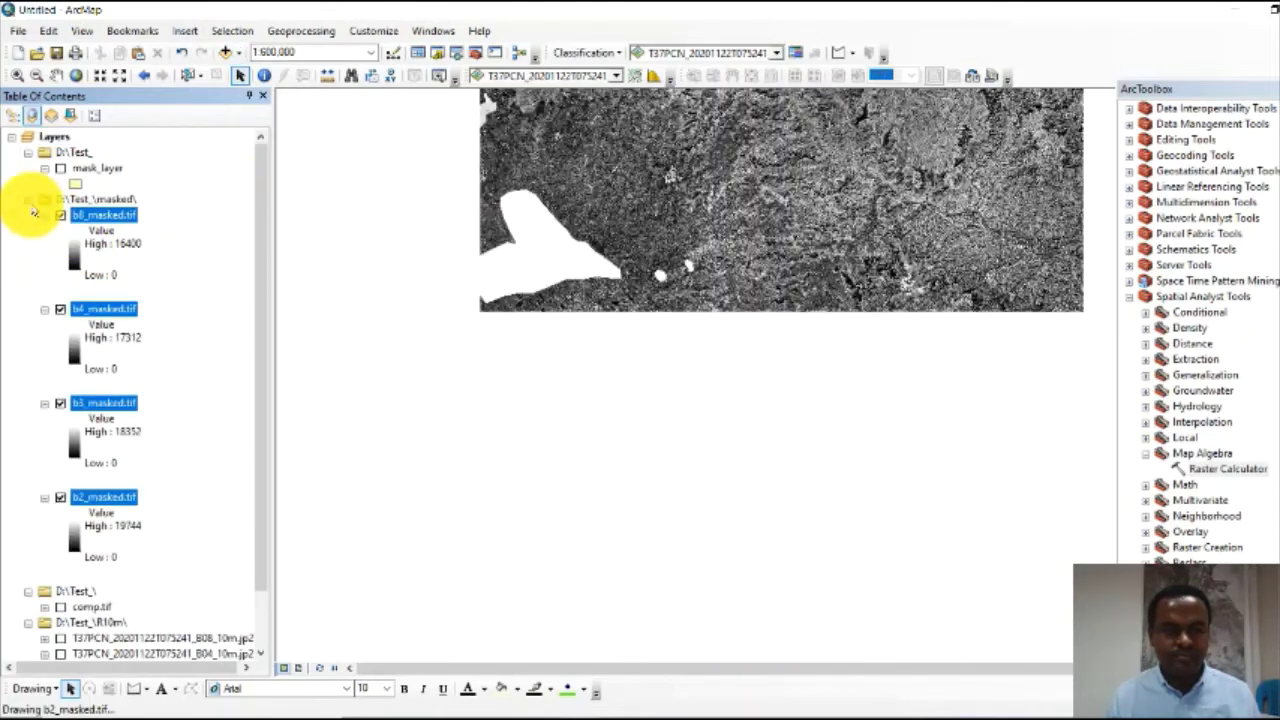
- Composite the four masked band rasters into one multiband image using Image Analysis
click(428, 31)
click(470, 170)
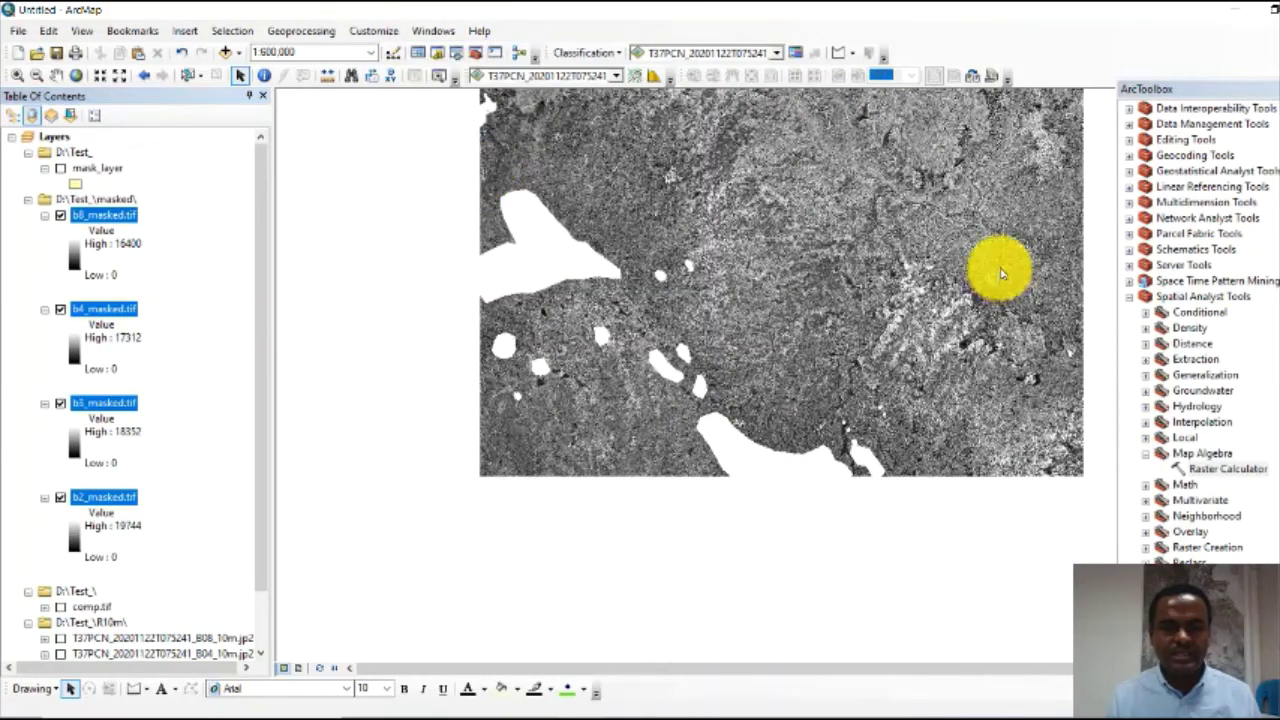
click(957, 99)
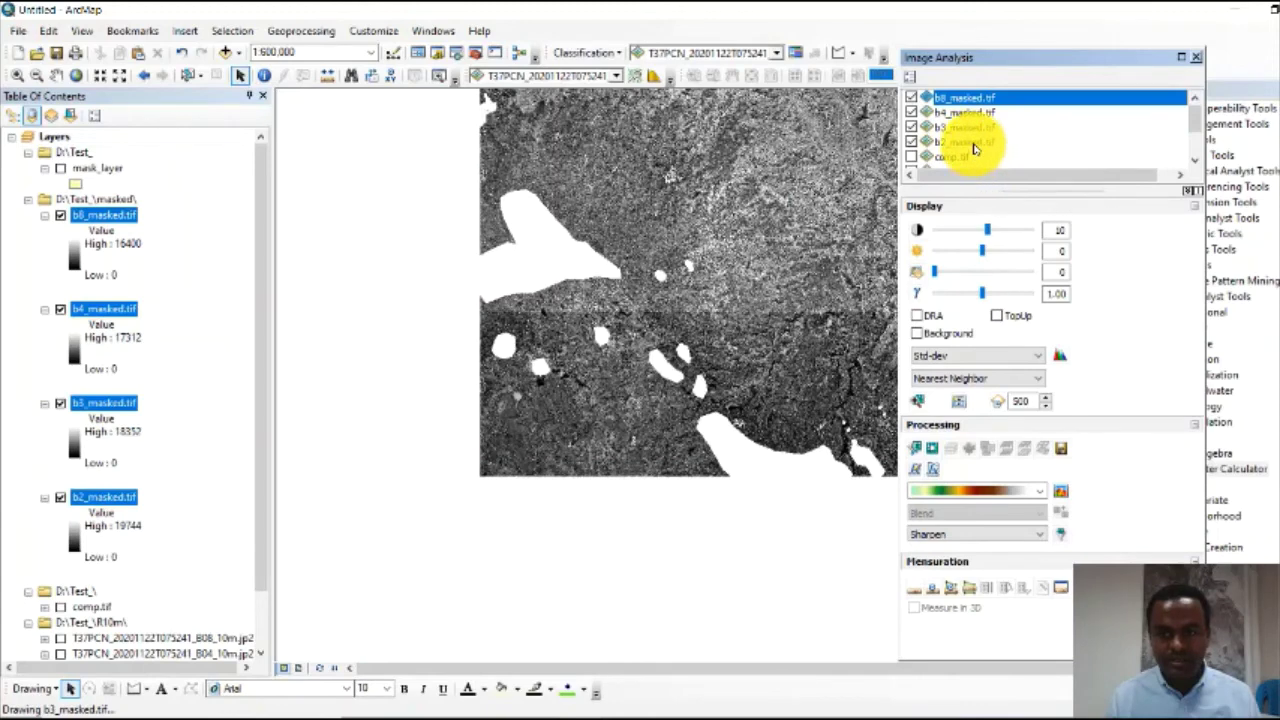
shift+click(973, 143)
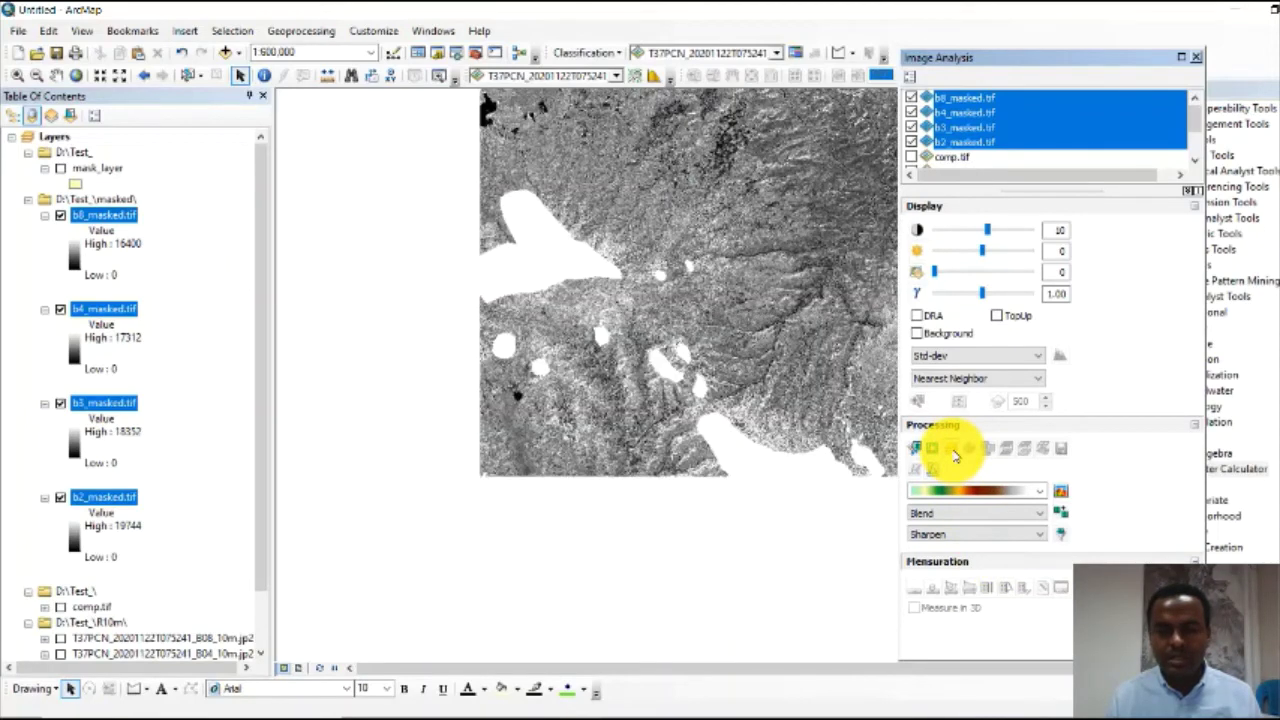
click(955, 455)
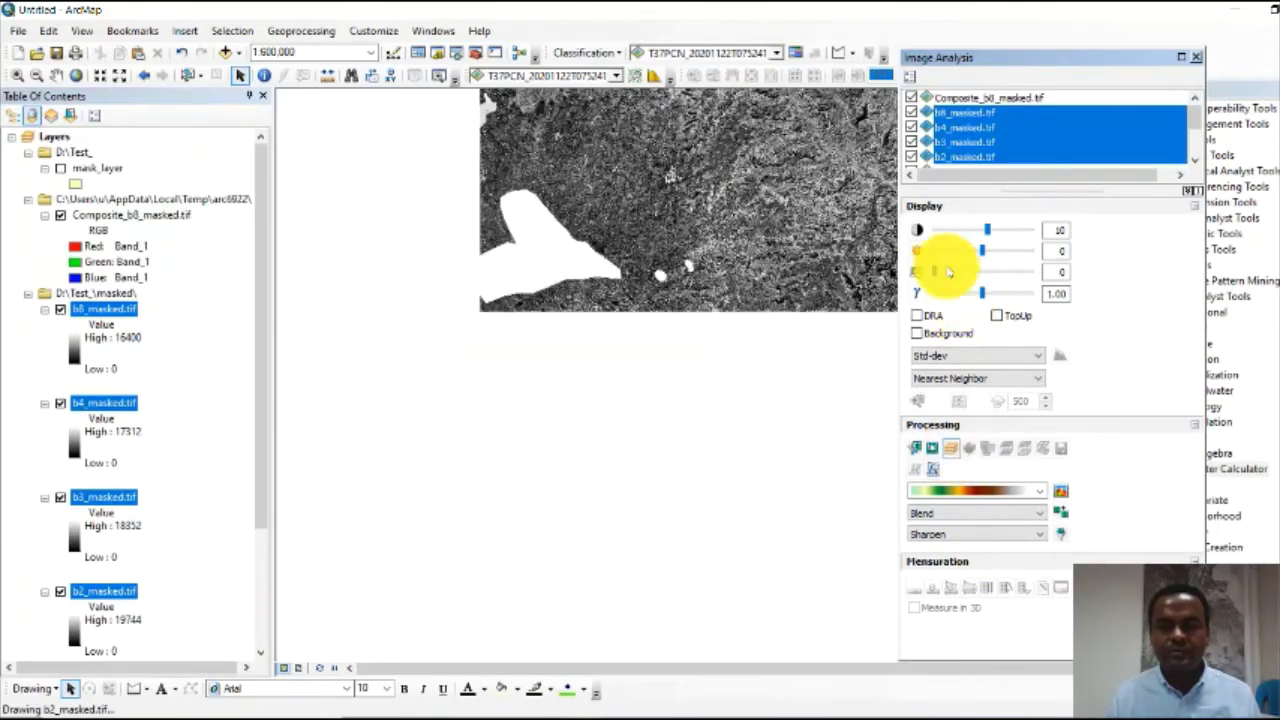
- Export the masked composite as the TIFF maskedout.tif in D:\Test_, add it to the map and close Image Analysis
click(990, 97)
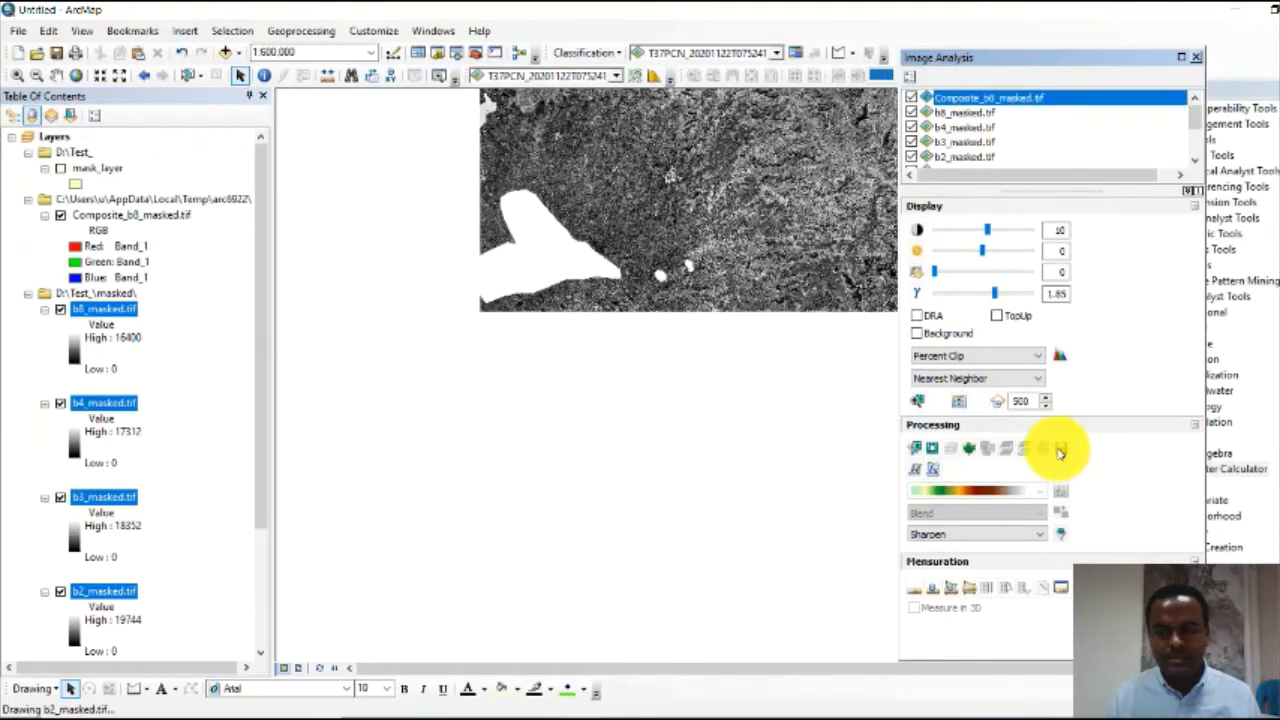
click(1062, 449)
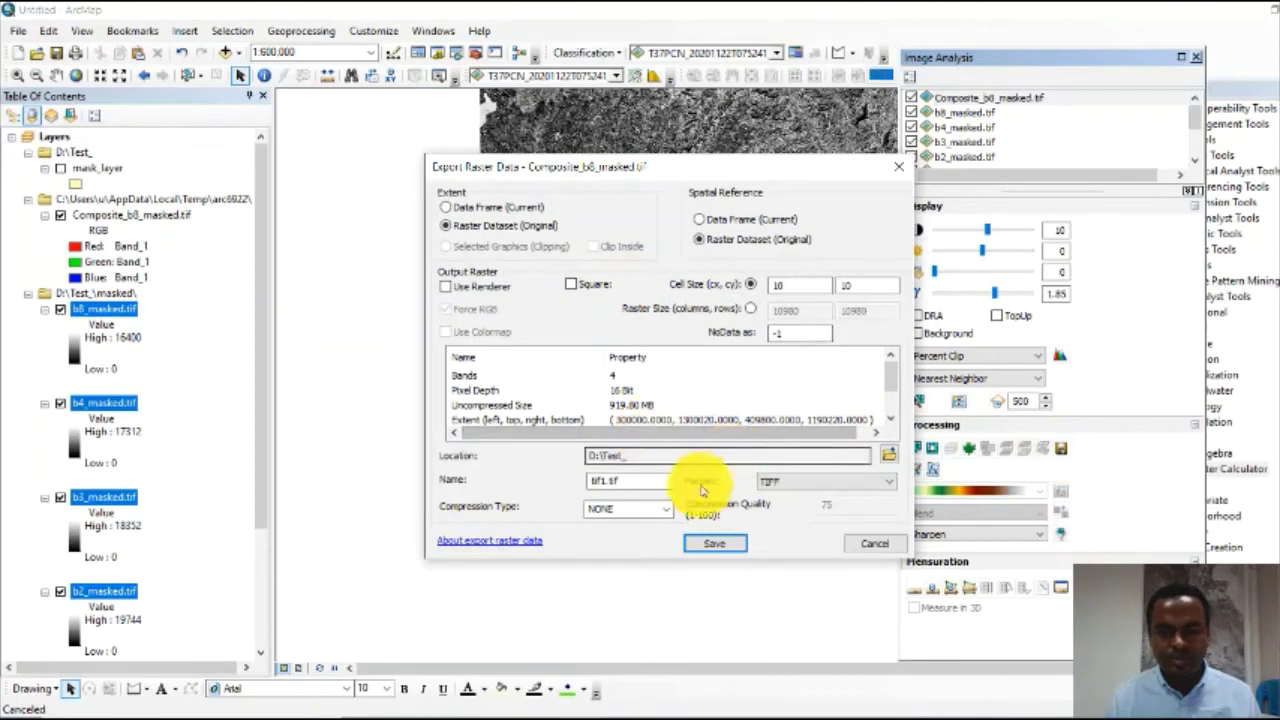
click(605, 480)
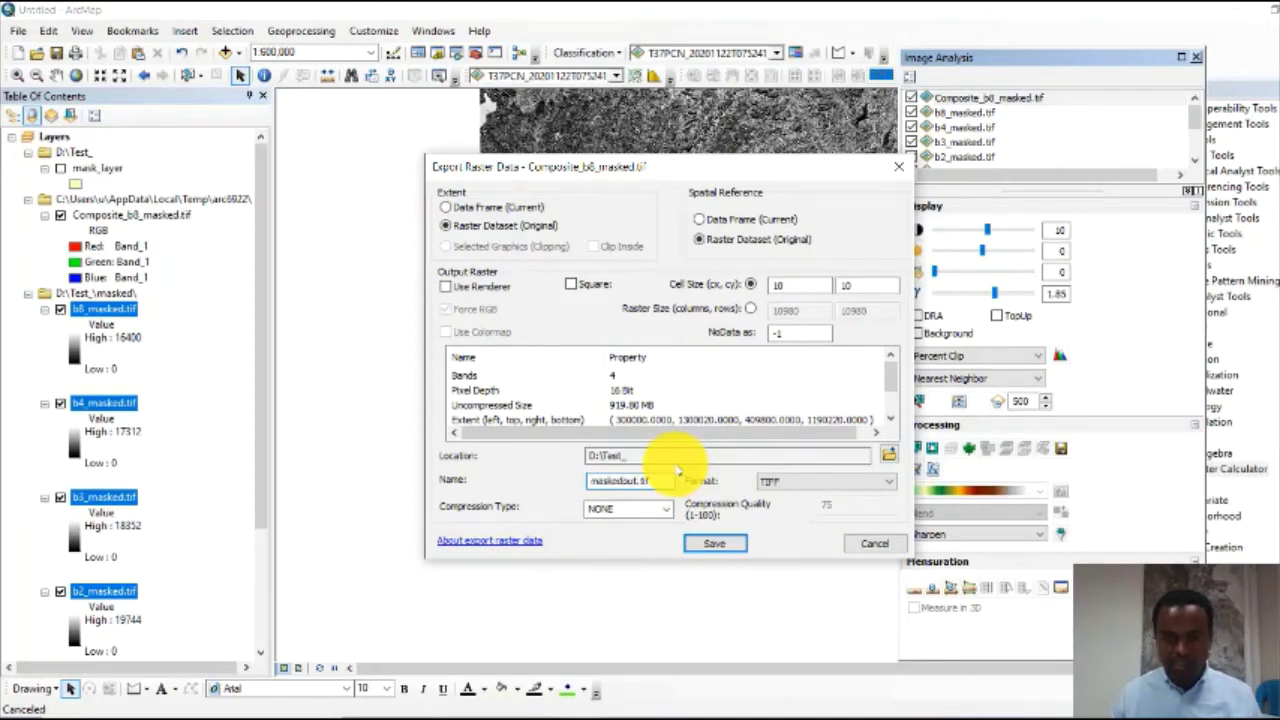
click(715, 543)
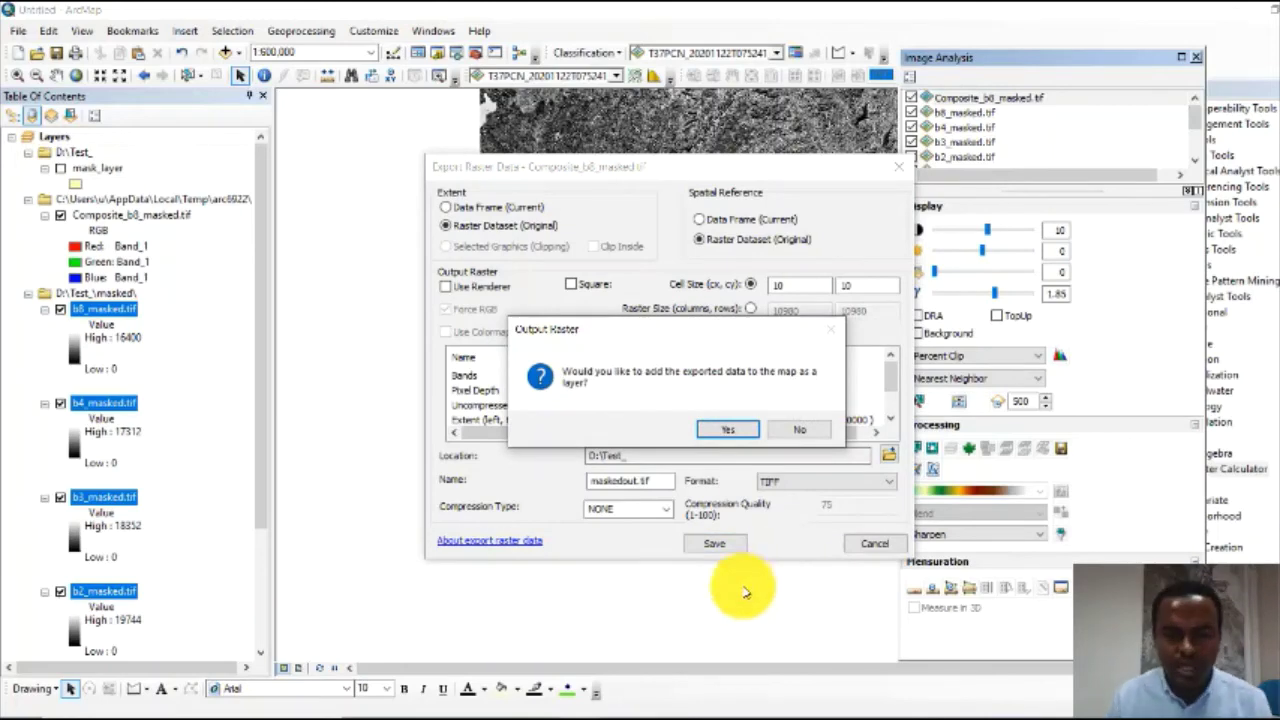
click(722, 432)
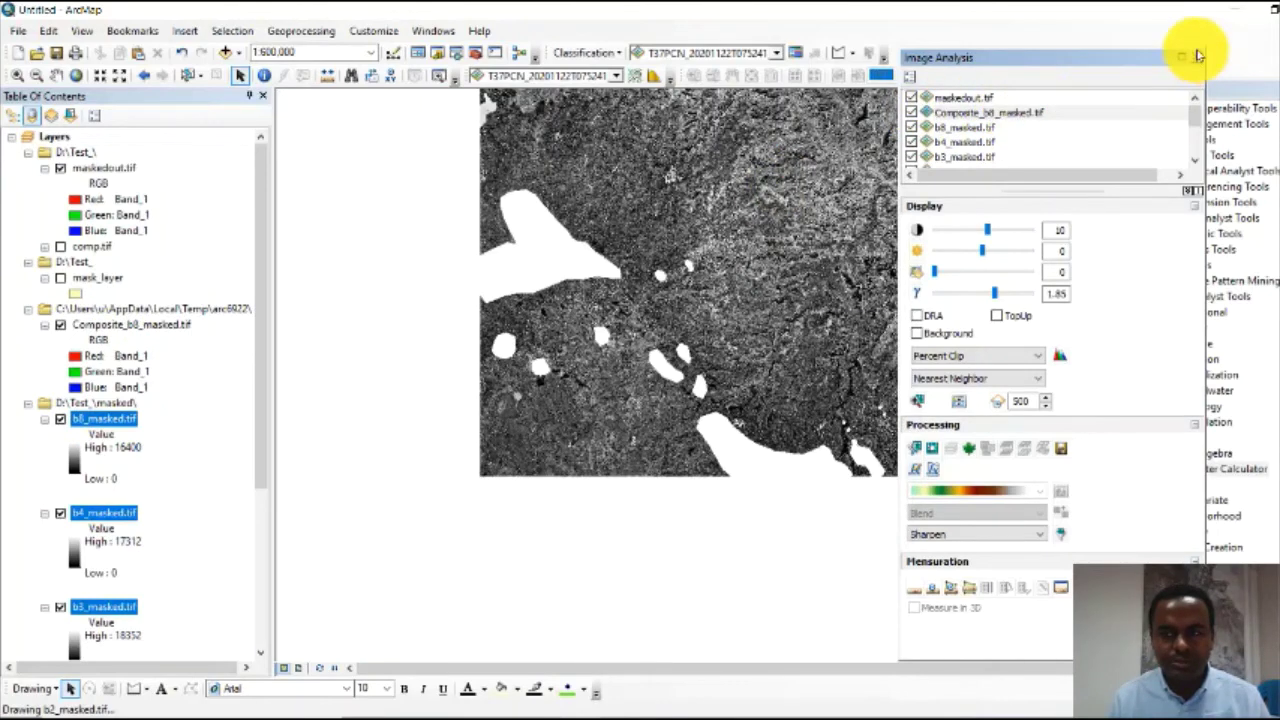
key(Escape)
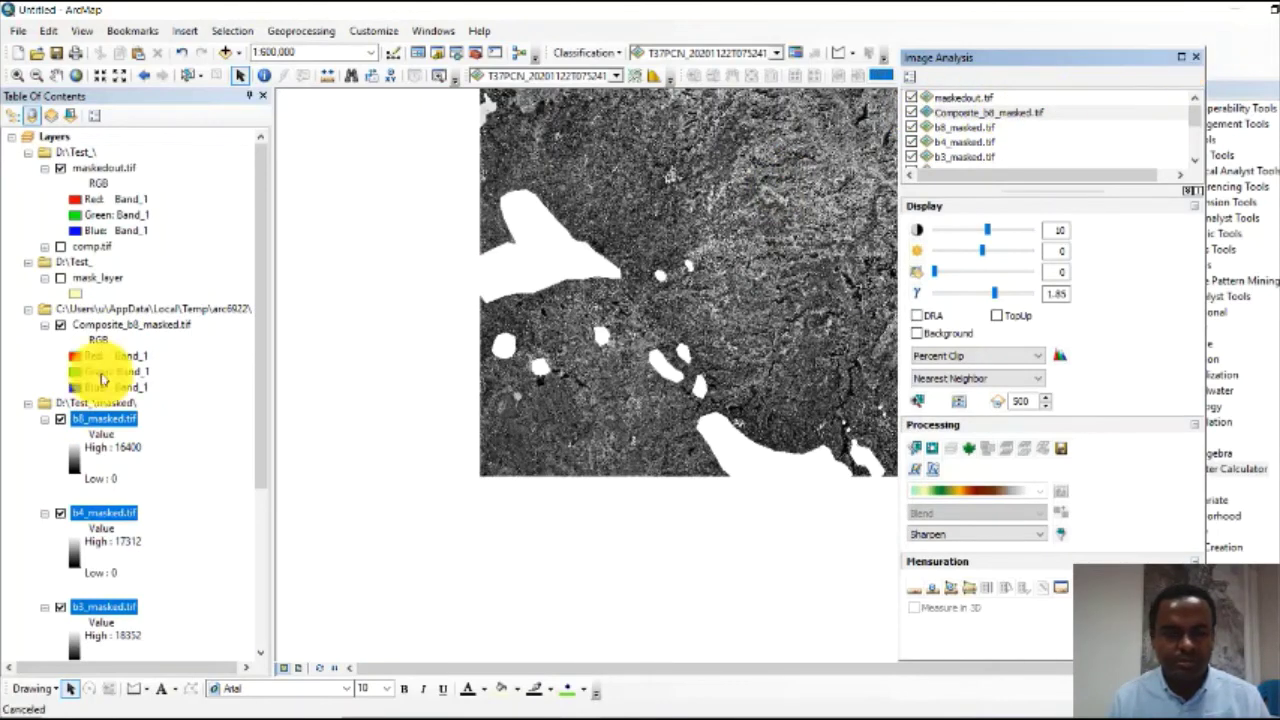
click(1197, 58)
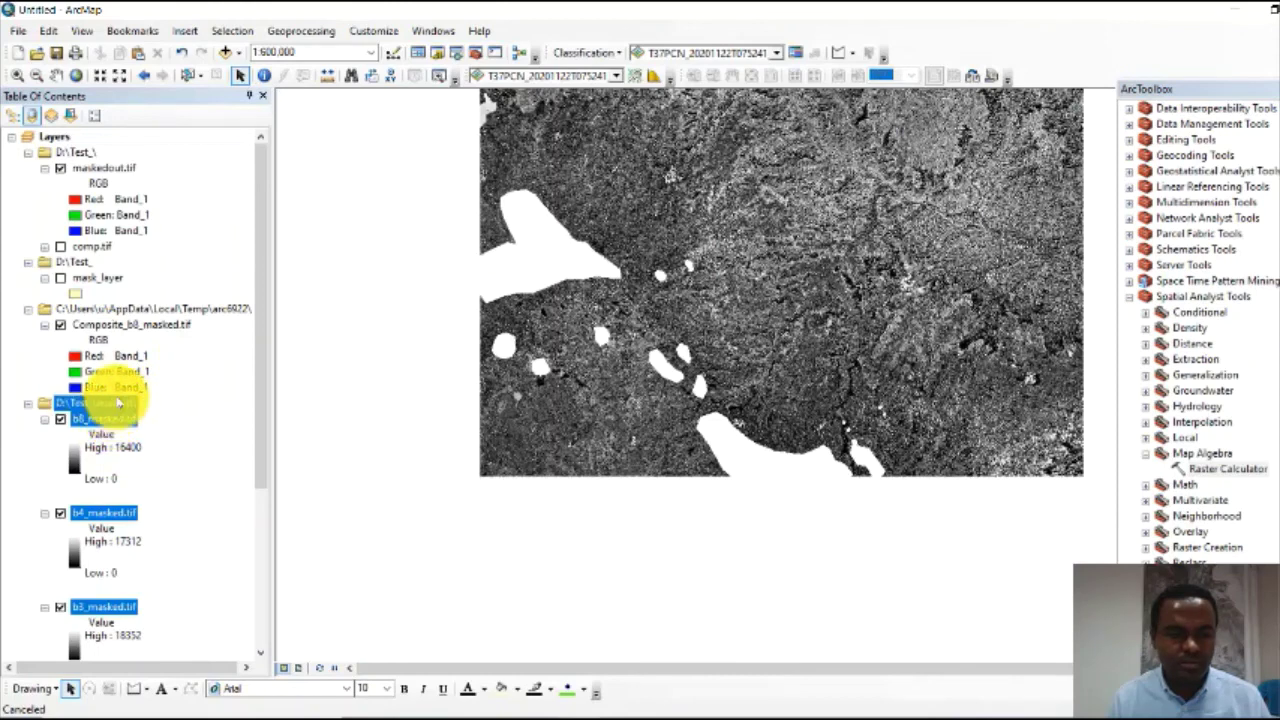
- Remove the masked and R10m band layer groups from the map, and hide Composite_b8_masked.tif to view maskedout.tif
right_click(120, 404)
click(160, 407)
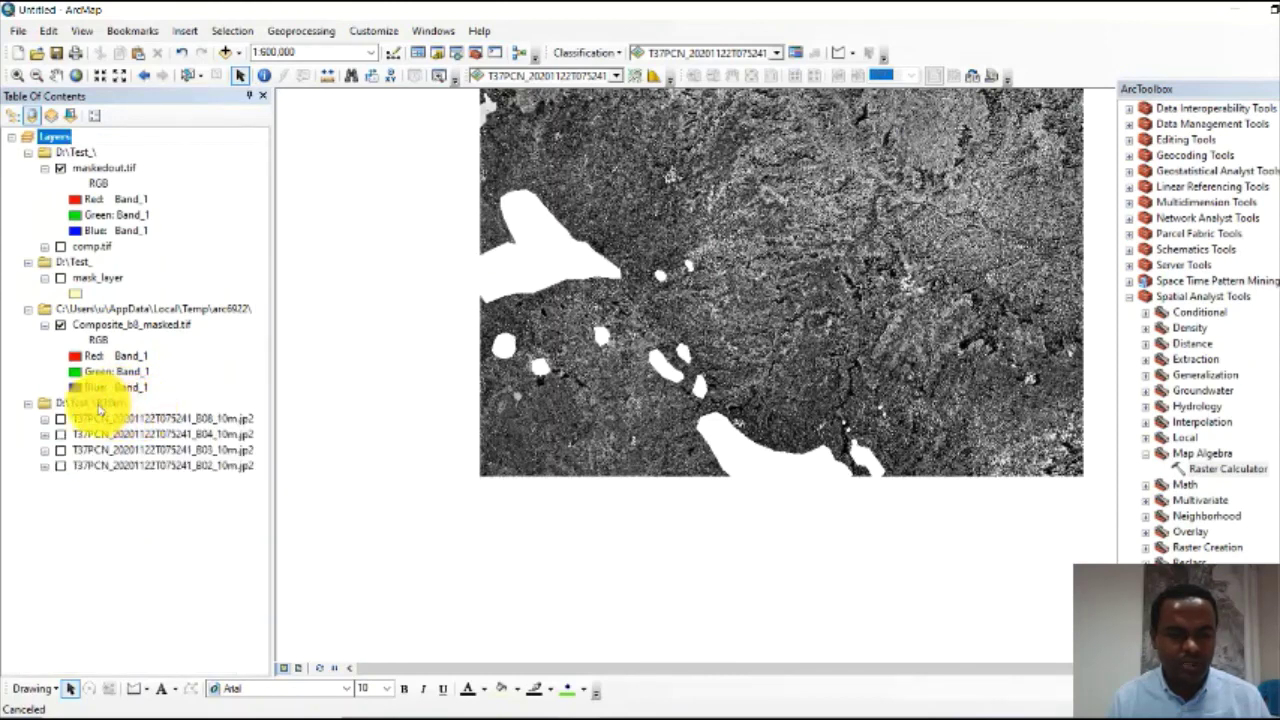
click(132, 414)
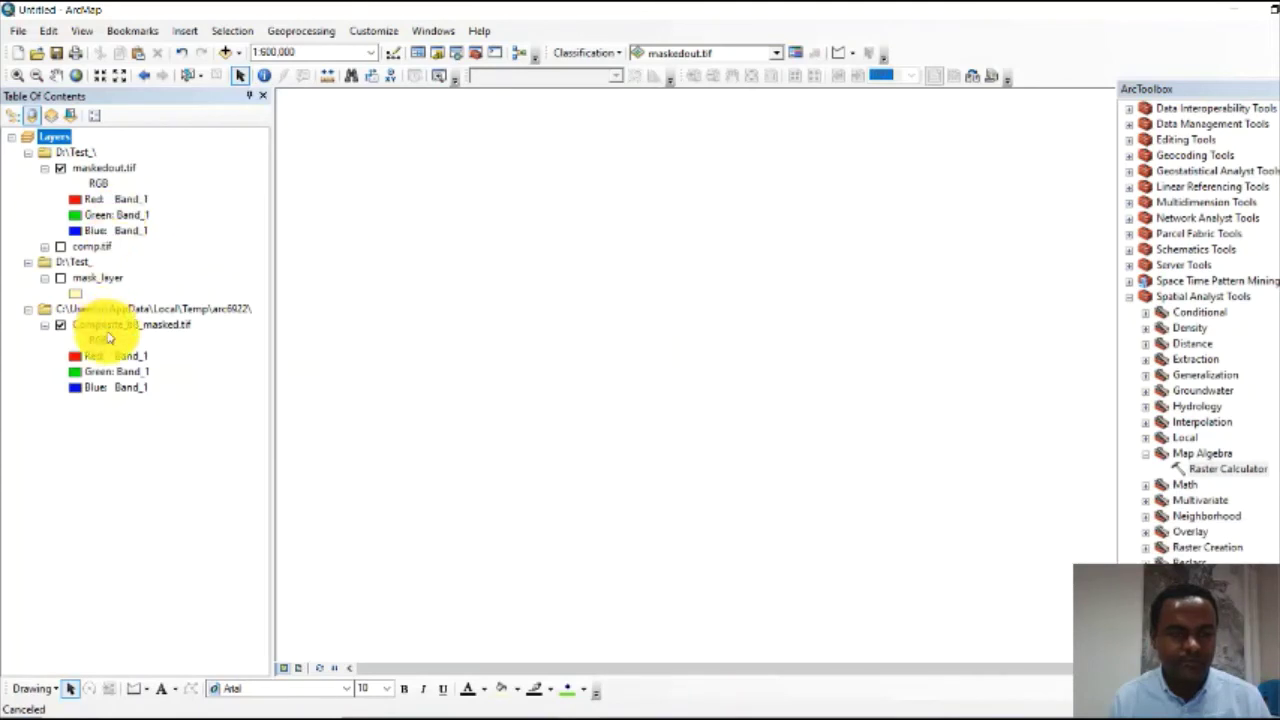
click(62, 328)
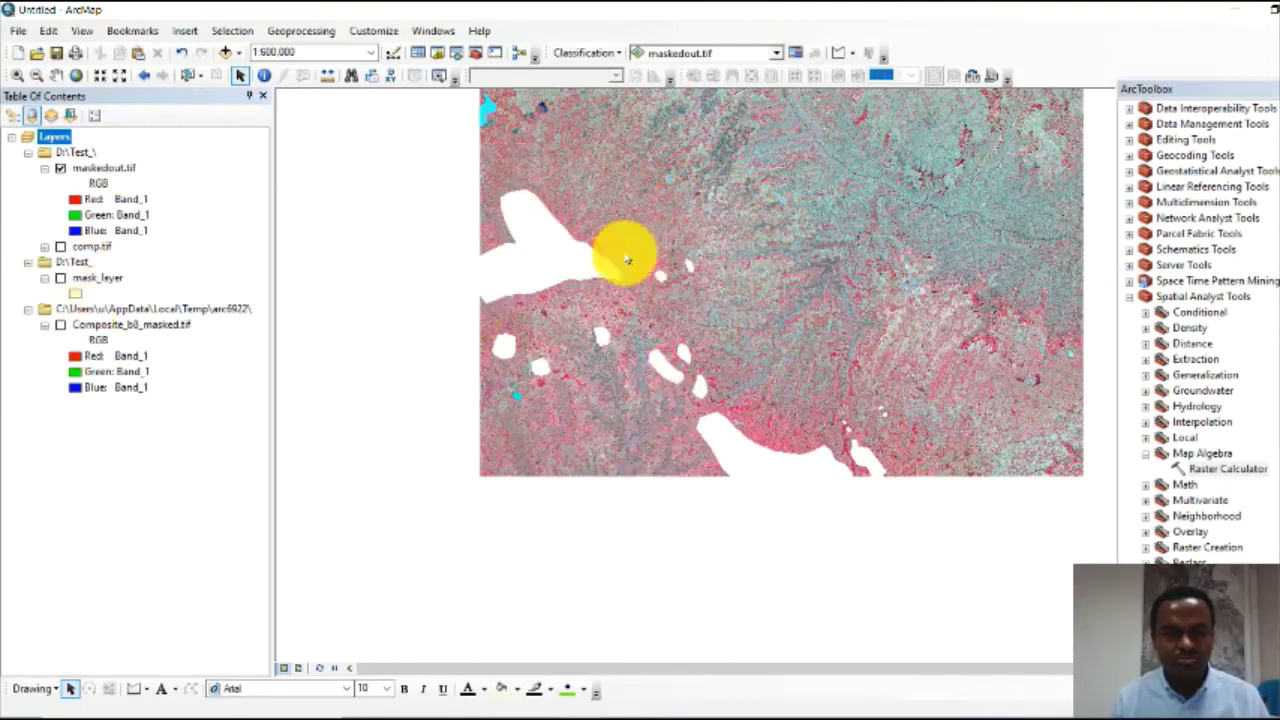
click(56, 75)
scroll(572, 249, up, 2)
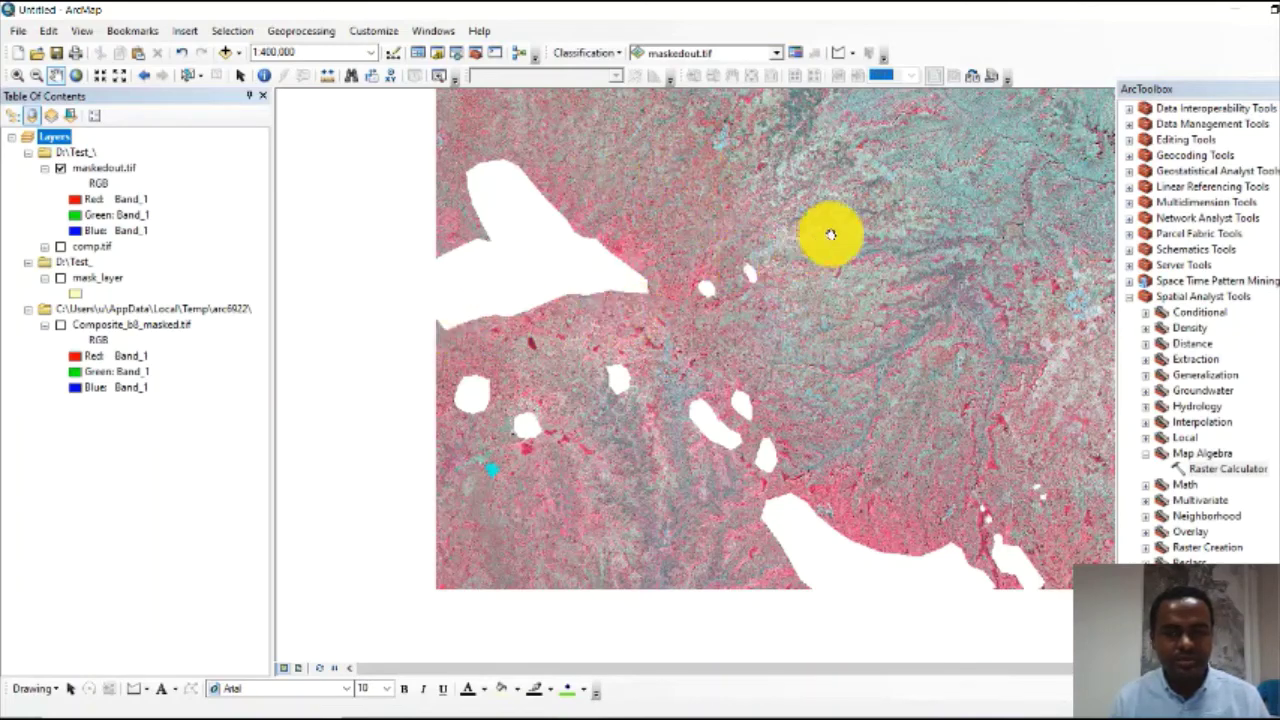
- Hide maskedout.tif and remove the temporary Composite_b8_masked.tif layer from the map
click(61, 169)
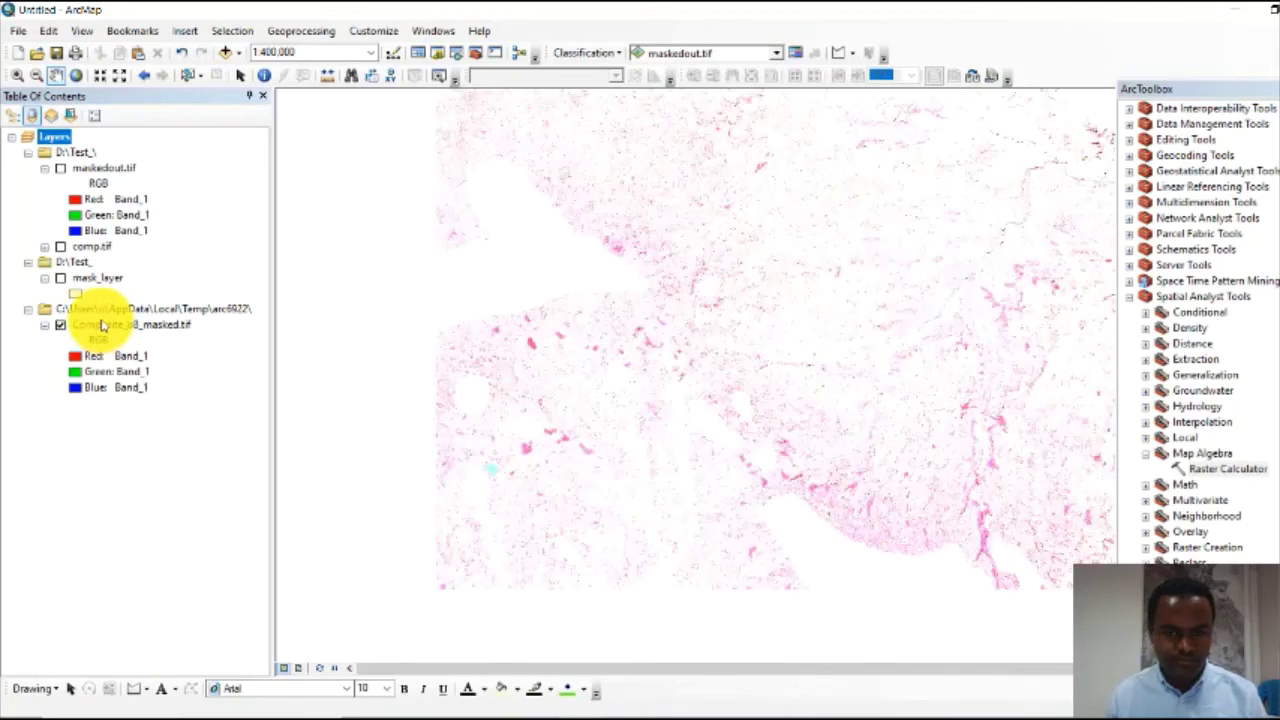
click(106, 325)
right_click(108, 326)
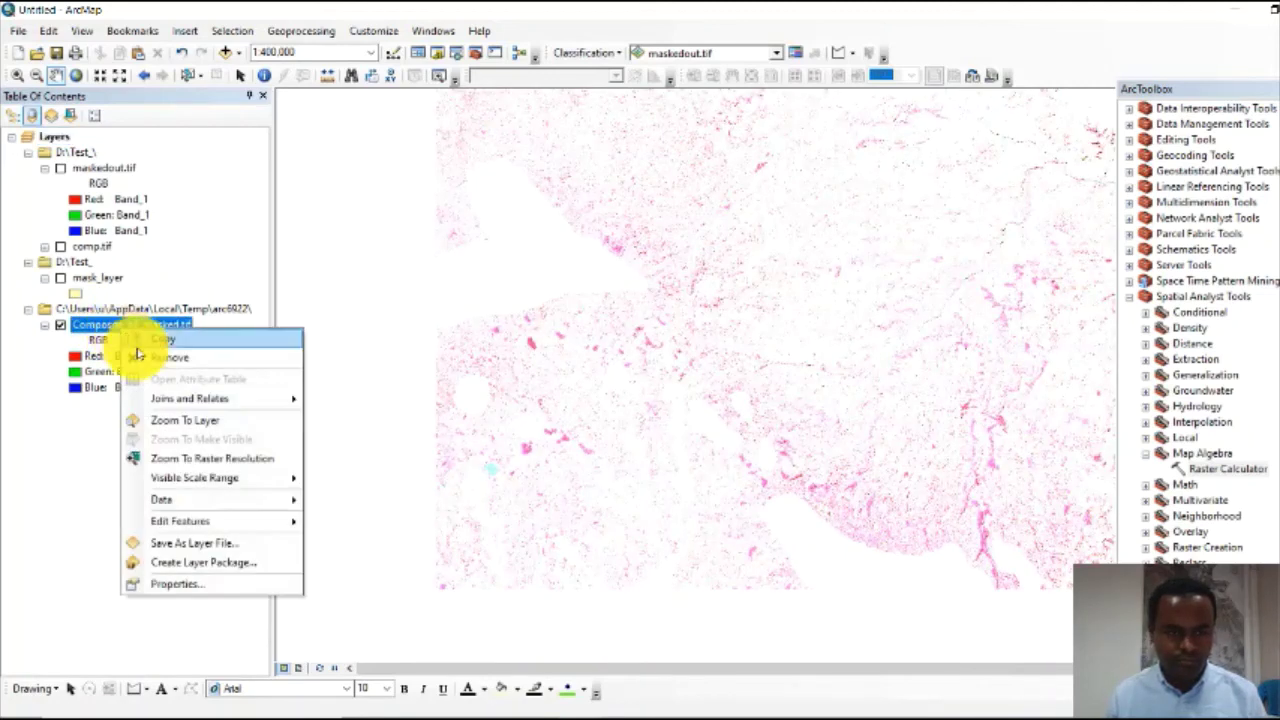
key(Escape)
key(Delete)
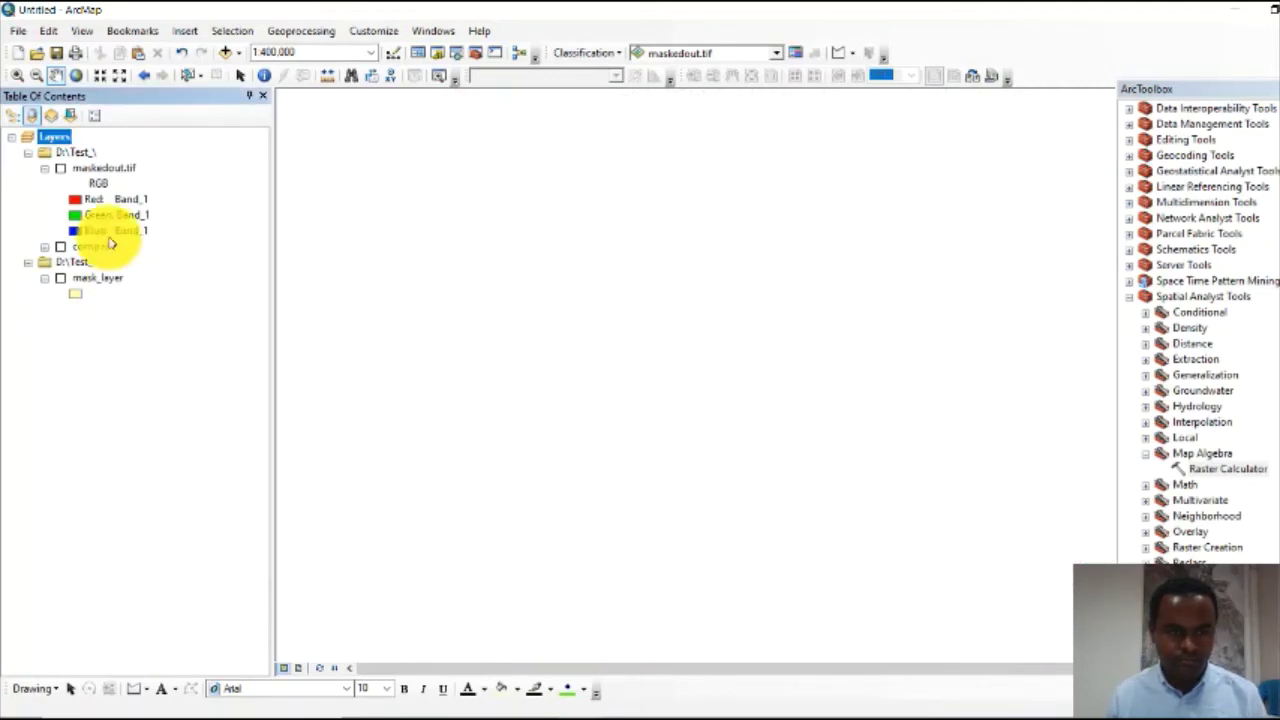
- Display maskedout.tif again to view its northern part, and switch to the Lab4 presentation in PowerPoint
click(60, 169)
drag(786, 249, 813, 573)
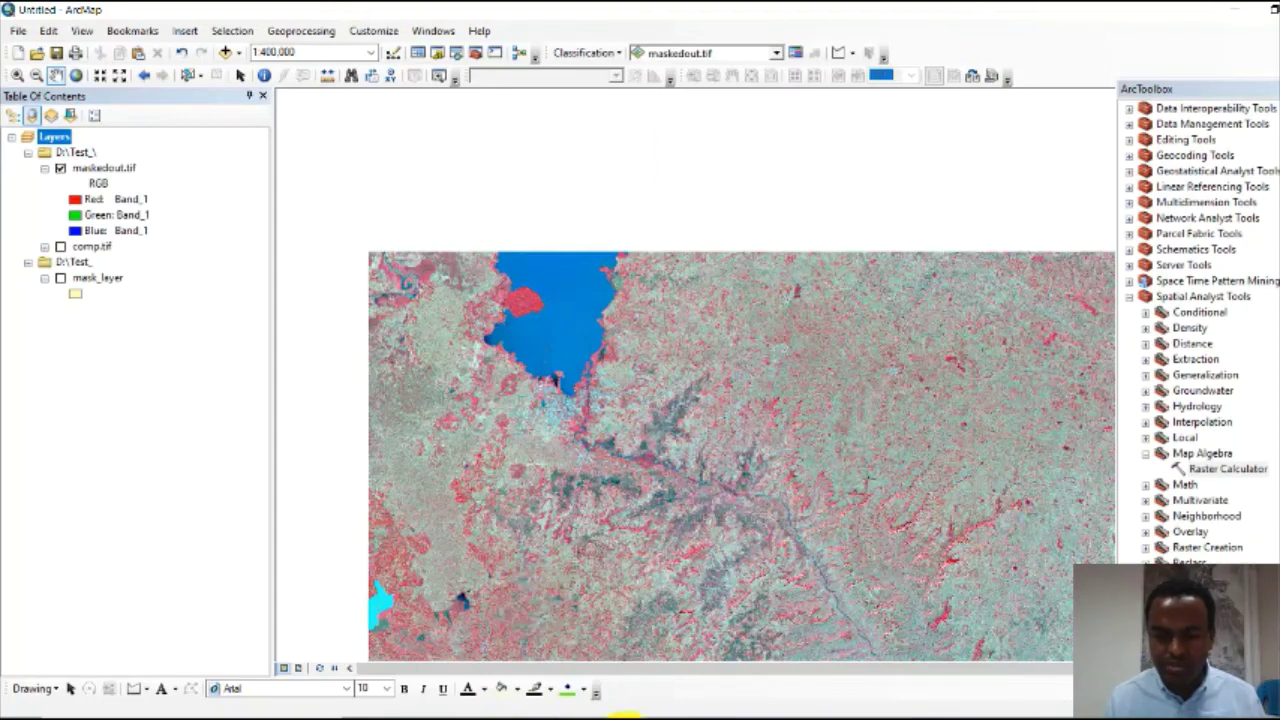
click(537, 716)
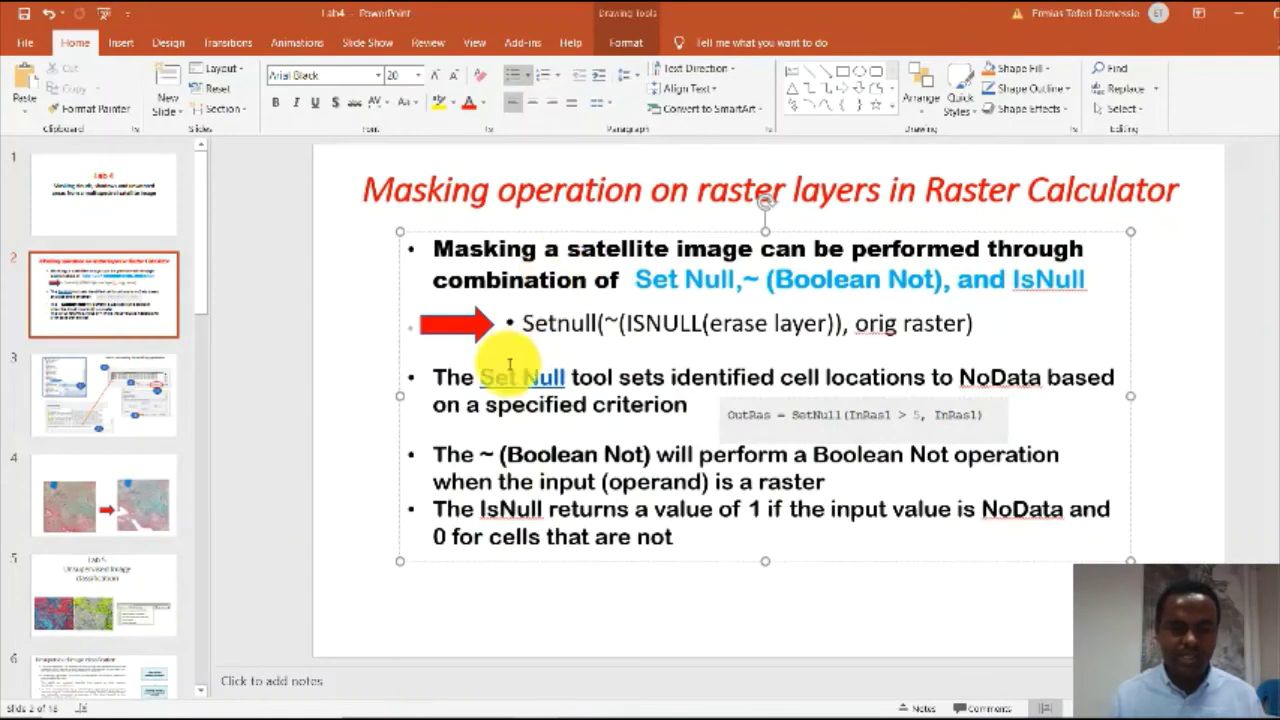